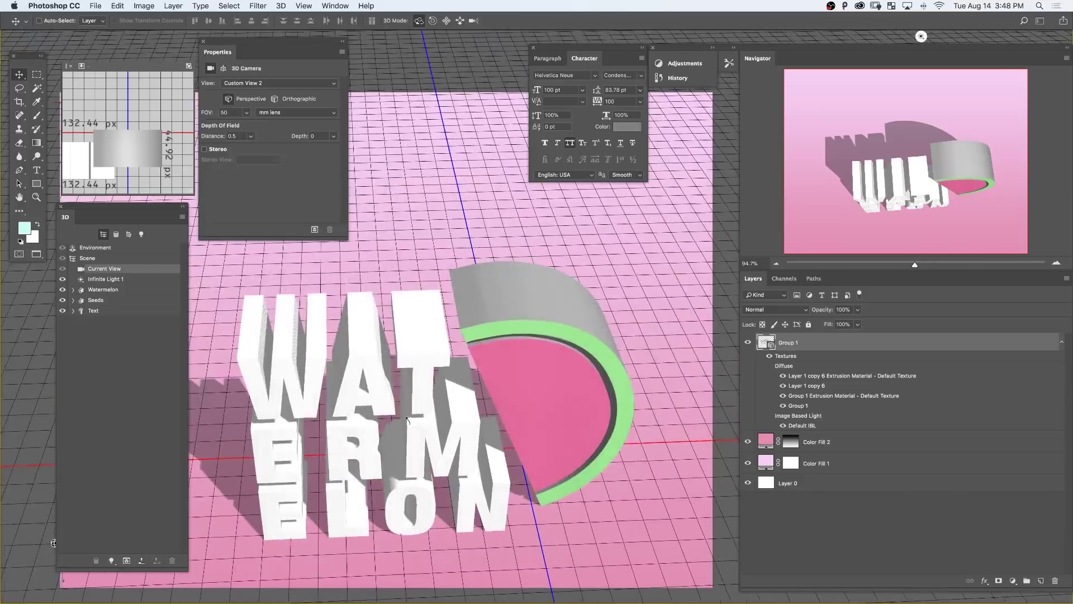
pyautogui.moveTo(538, 412); pyautogui.dragTo(548, 447)
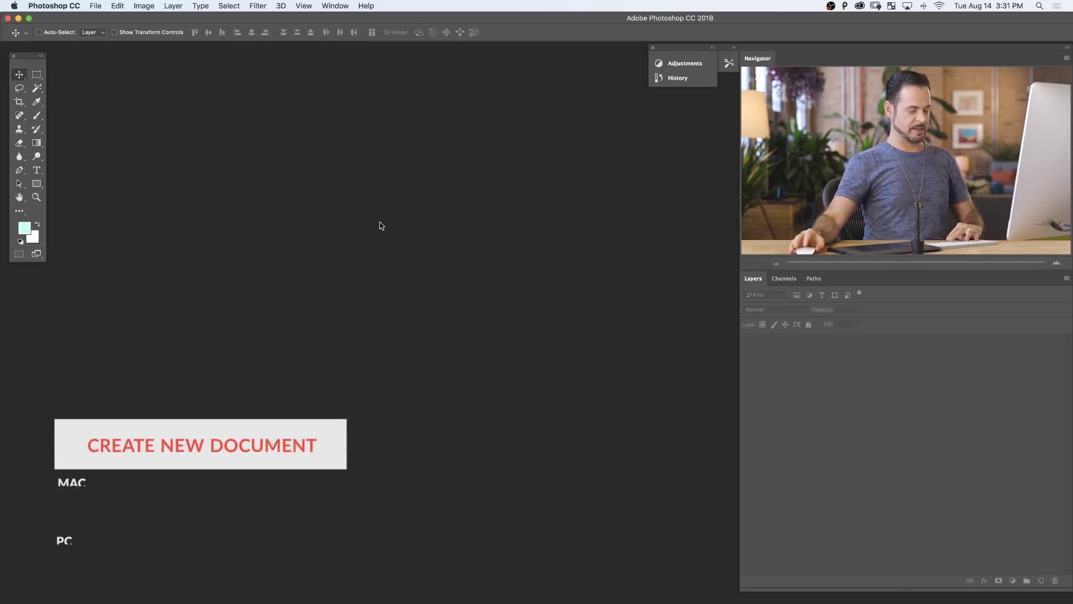
# Create a new 4000 x 3000 pixel document at 300 pixels/inch in RGB Color with a white background
pyautogui.press('super+n')
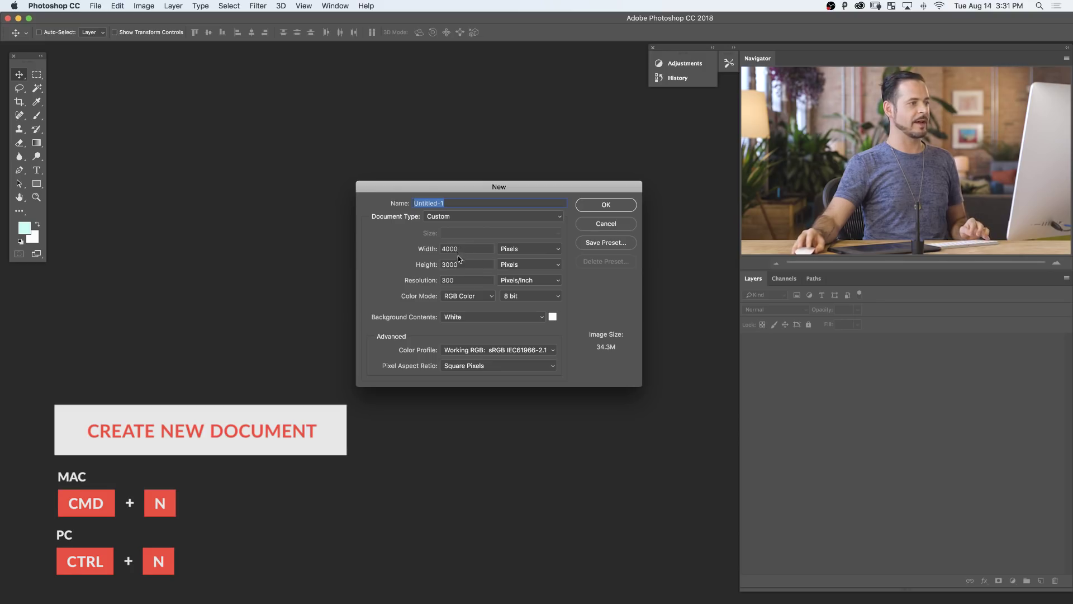
pyautogui.click(598, 207)
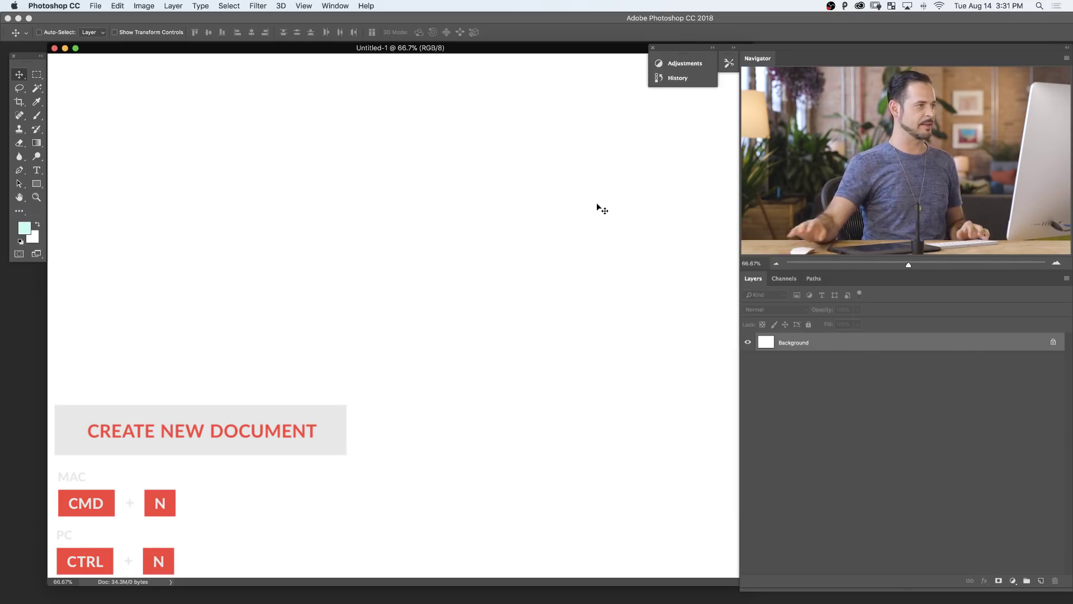
# Place the noun_Watermelon PNG from the 08.13.18 3D Text folder in Finder into the new document
pyautogui.hotkey('ctrl', 'Up')
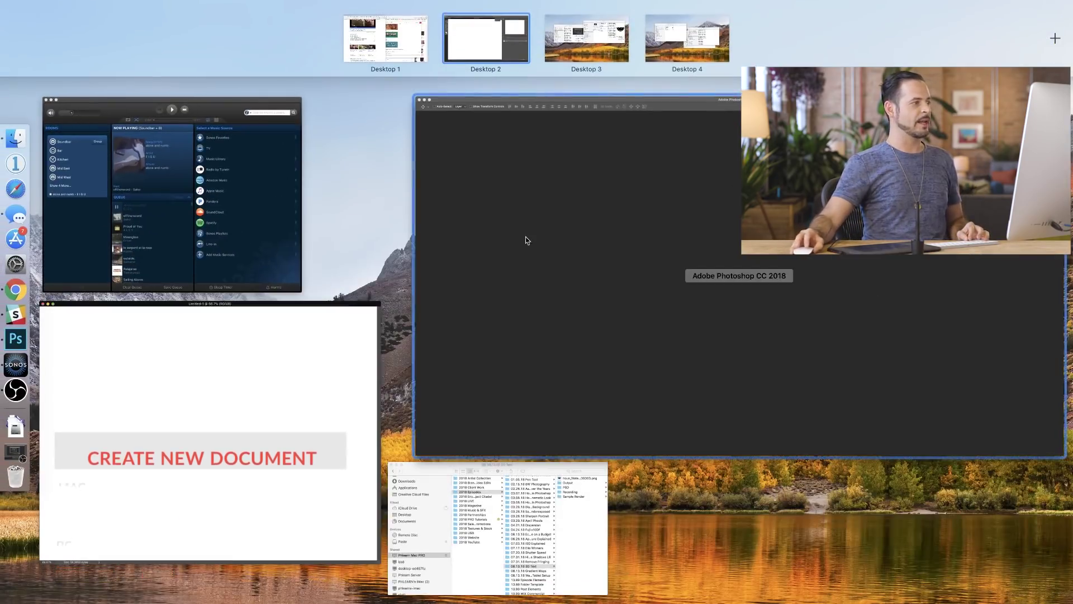
pyautogui.click(525, 503)
pyautogui.click(602, 266)
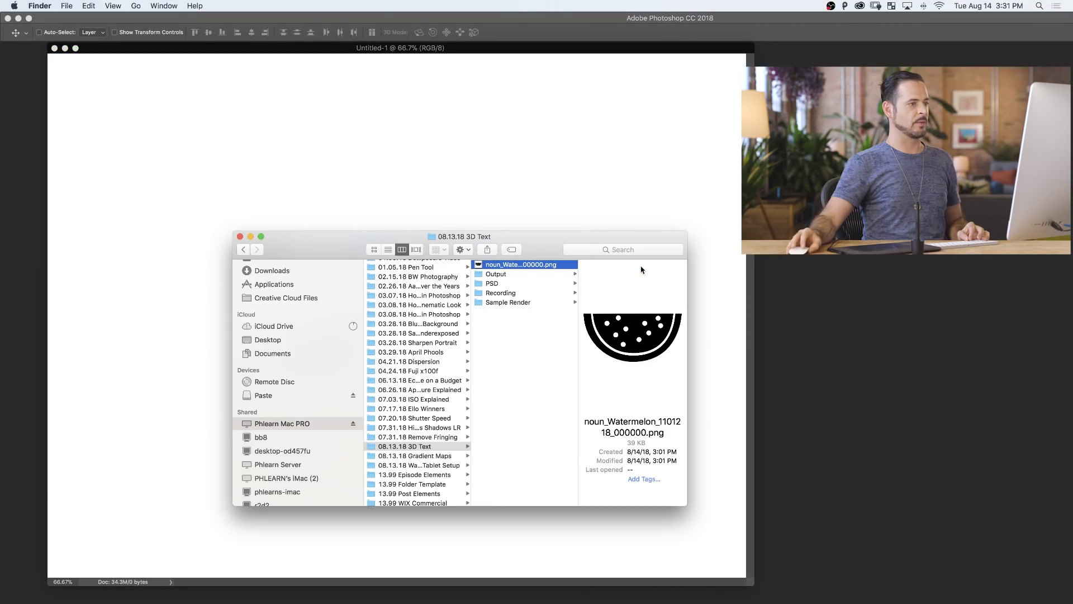
pyautogui.moveTo(533, 268); pyautogui.dragTo(549, 186)
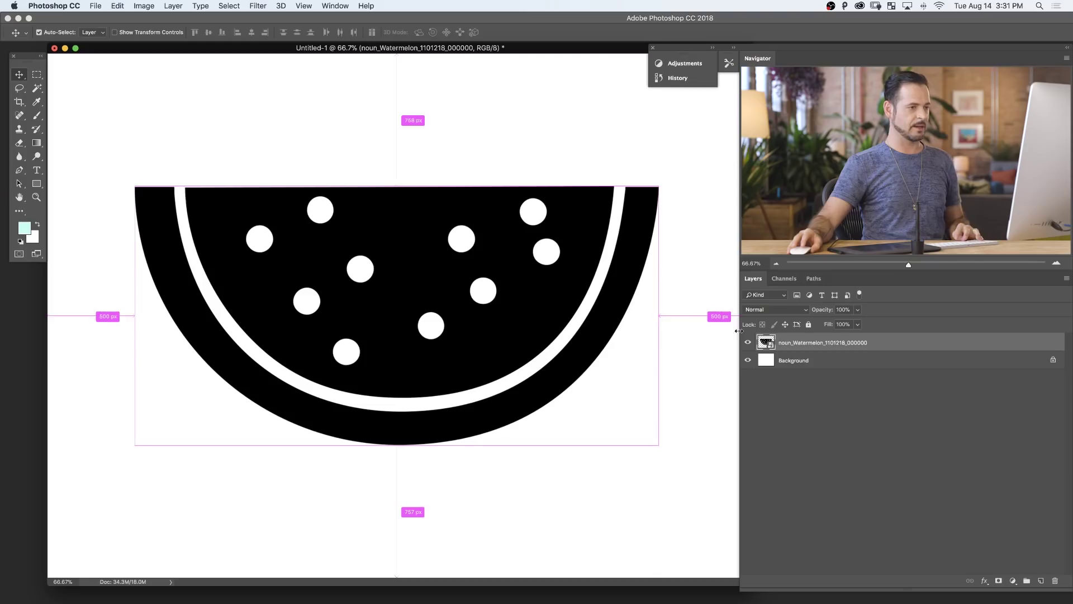
# Switch to full-screen view and scale the watermelon image down to roughly half its size
pyautogui.press('super+t')
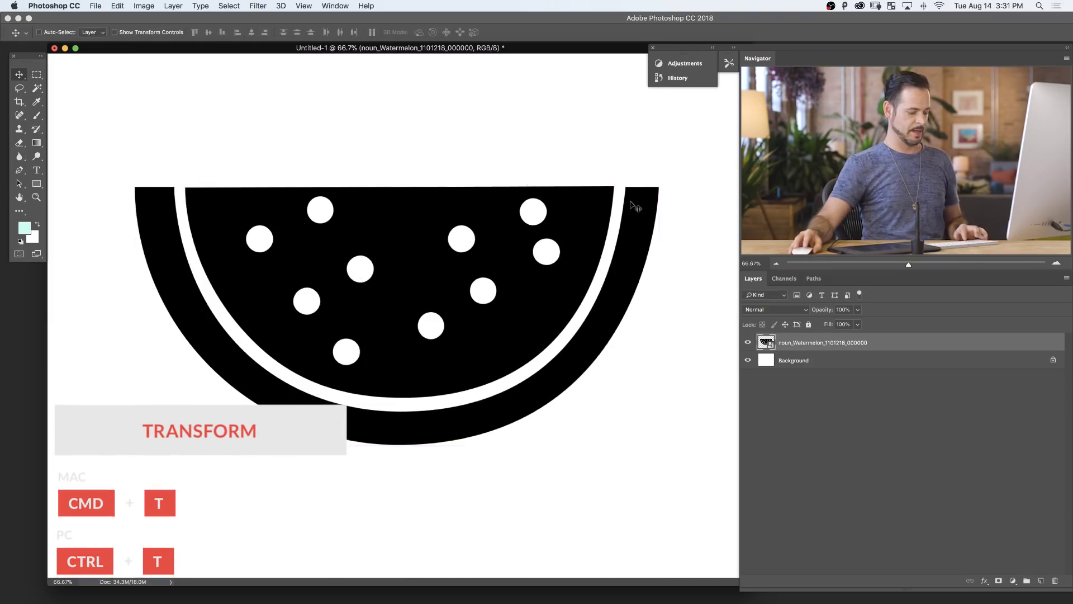
pyautogui.press('f')
pyautogui.moveTo(277, 58); pyautogui.dragTo(431, 235)
pyautogui.press('Return')
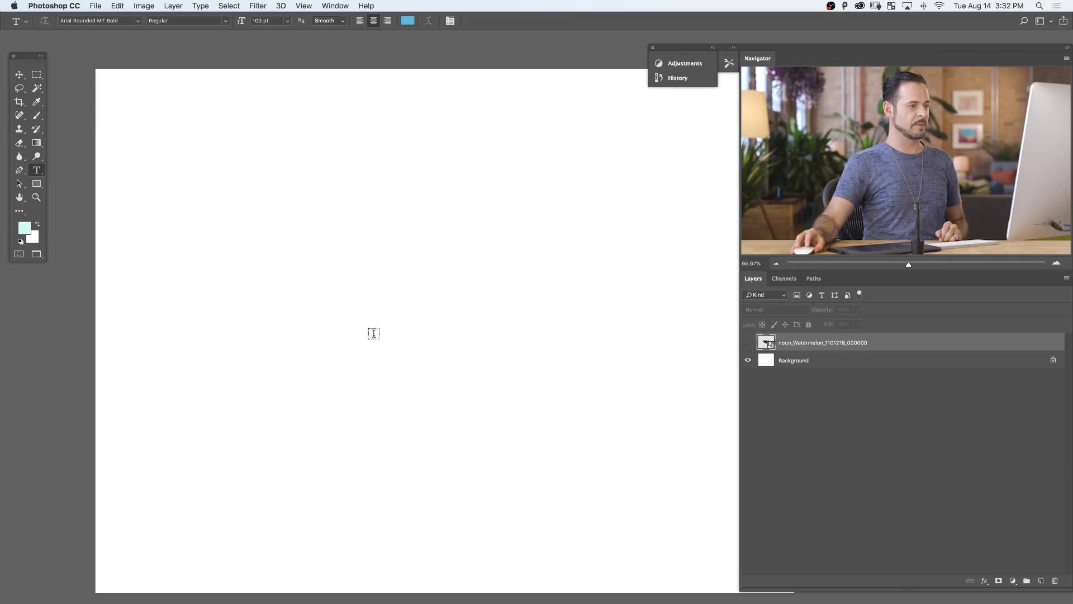
# Add a text layer reading WATERMELON in the upper middle of the canvas
pyautogui.click(341, 300)
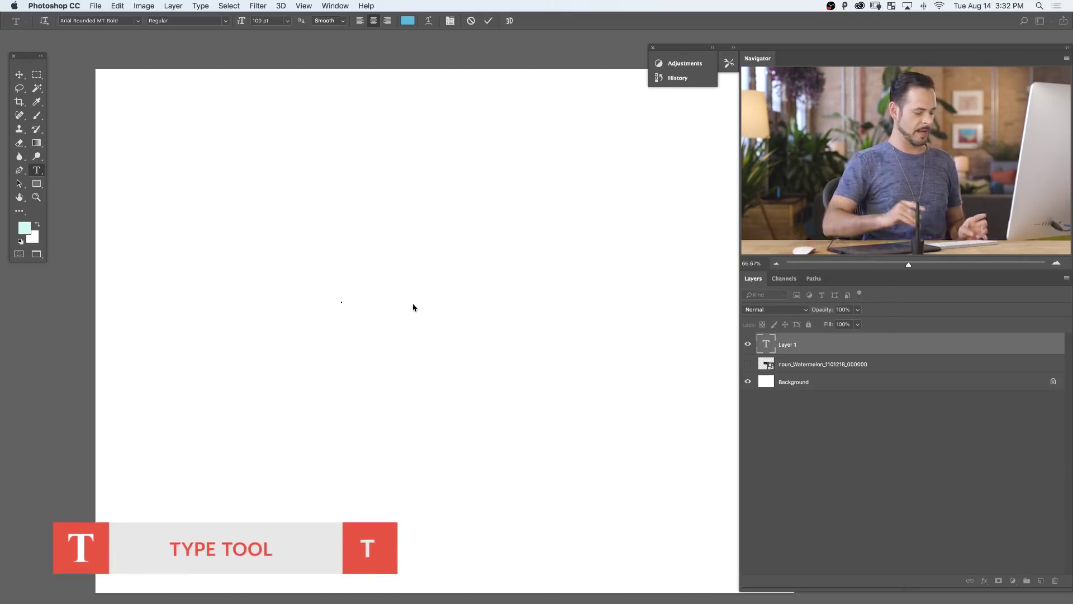
pyautogui.write('WATERME')
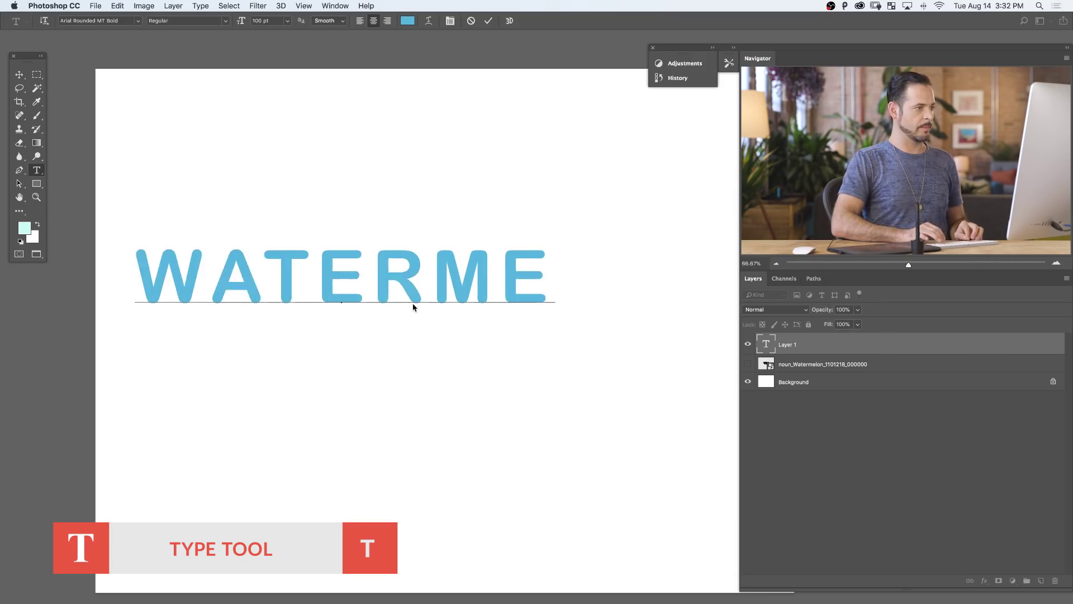
pyautogui.write('LON')
pyautogui.press('super+Return')
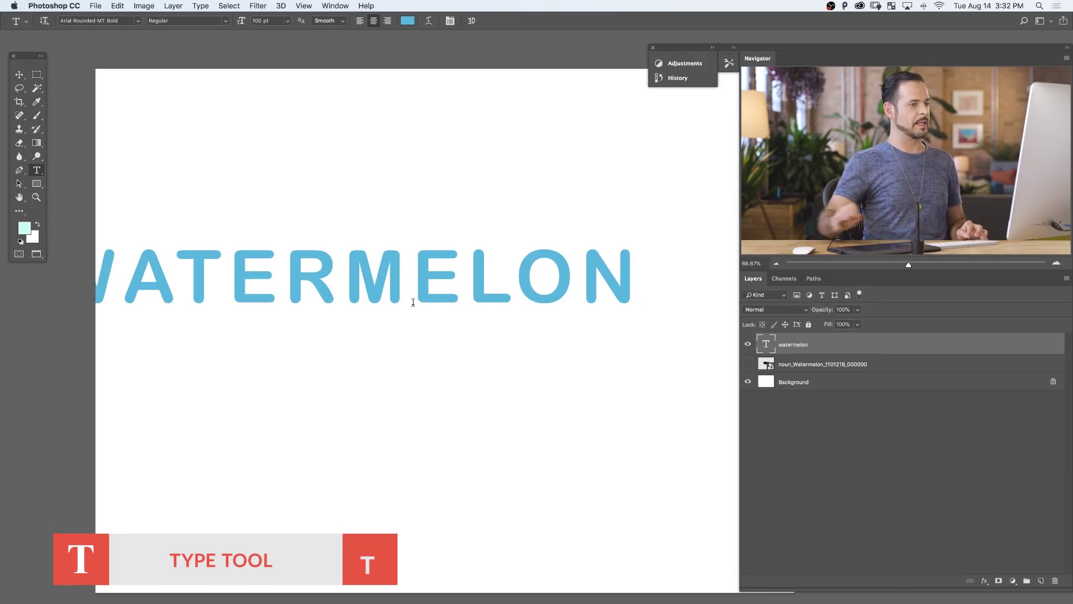
# Make the watermelon layer visible again and move the text over it so the whole word is in view
pyautogui.click(747, 363)
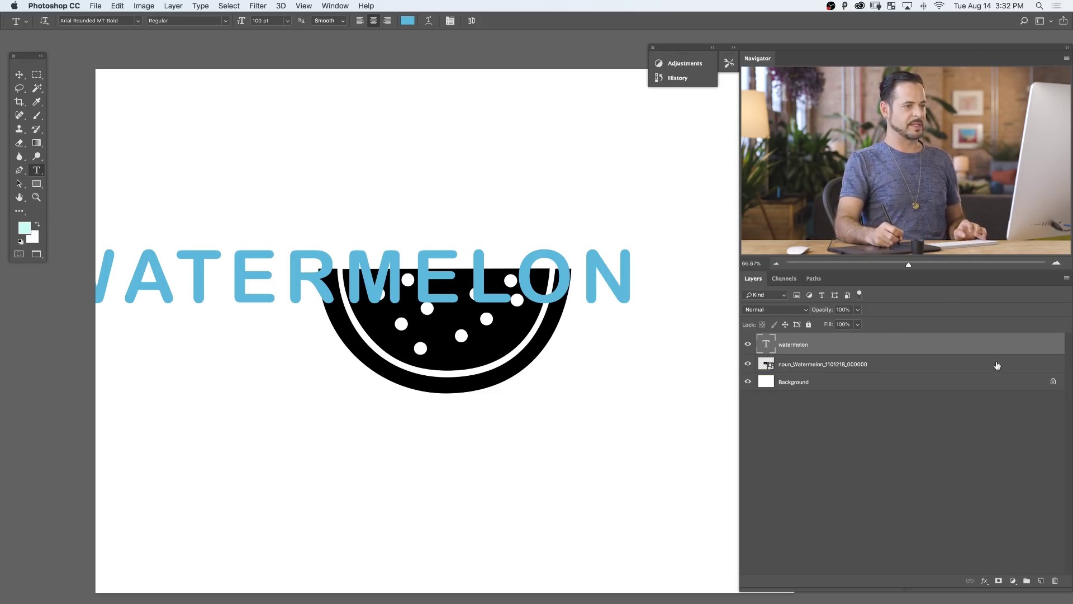
pyautogui.click(748, 346)
pyautogui.click(748, 346)
pyautogui.click(748, 346)
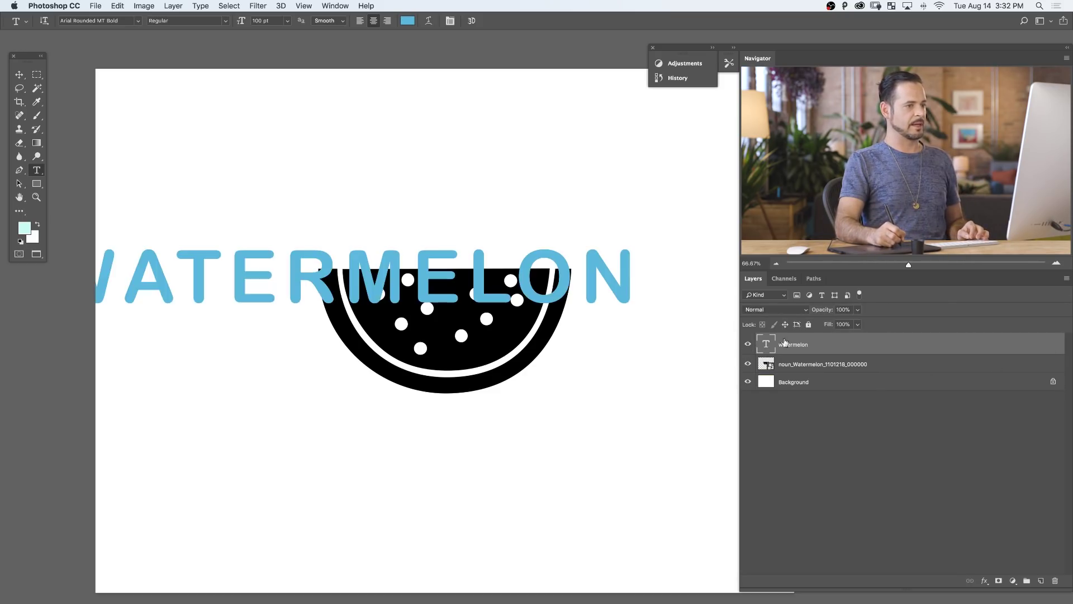
pyautogui.press('v')
pyautogui.moveTo(470, 361); pyautogui.dragTo(564, 358)
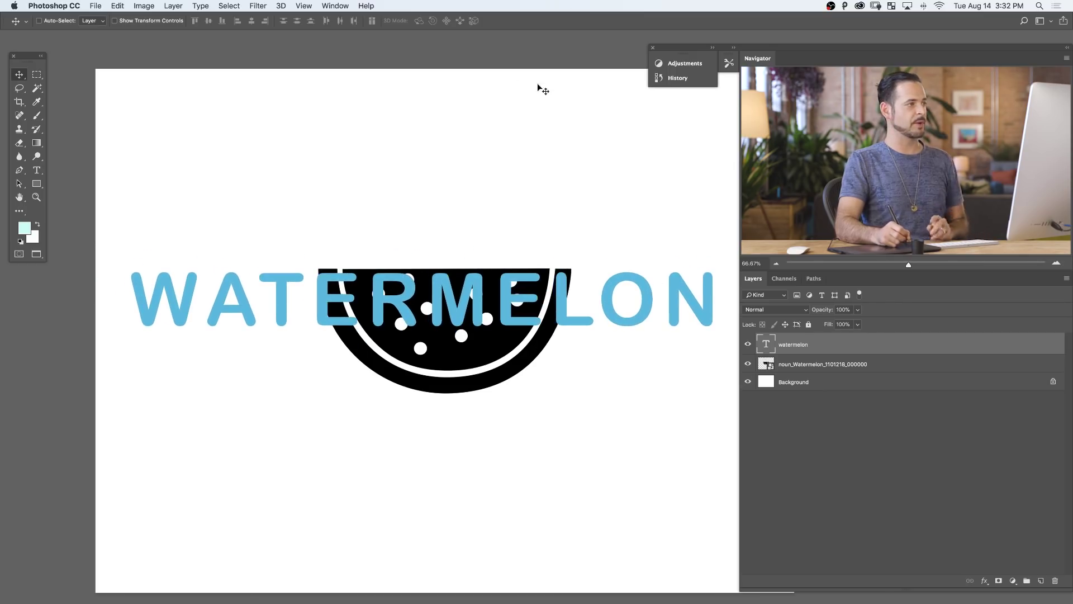
# Change the WATERMELON text's font to Helvetica Neue Condensed Black
pyautogui.click(325, 7)
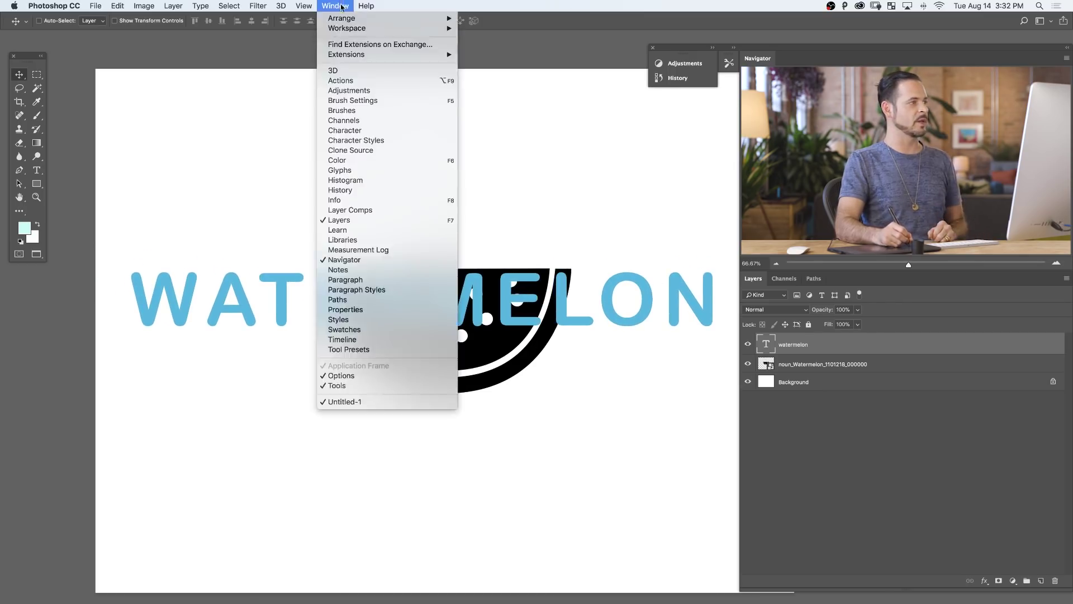
pyautogui.click(364, 131)
pyautogui.click(565, 77)
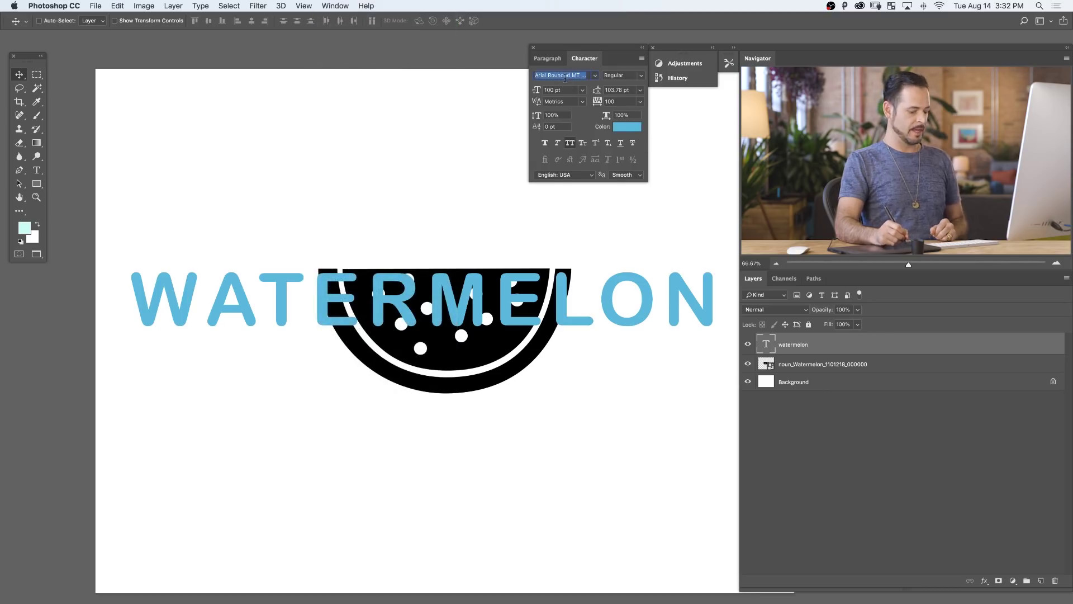
pyautogui.write('hel')
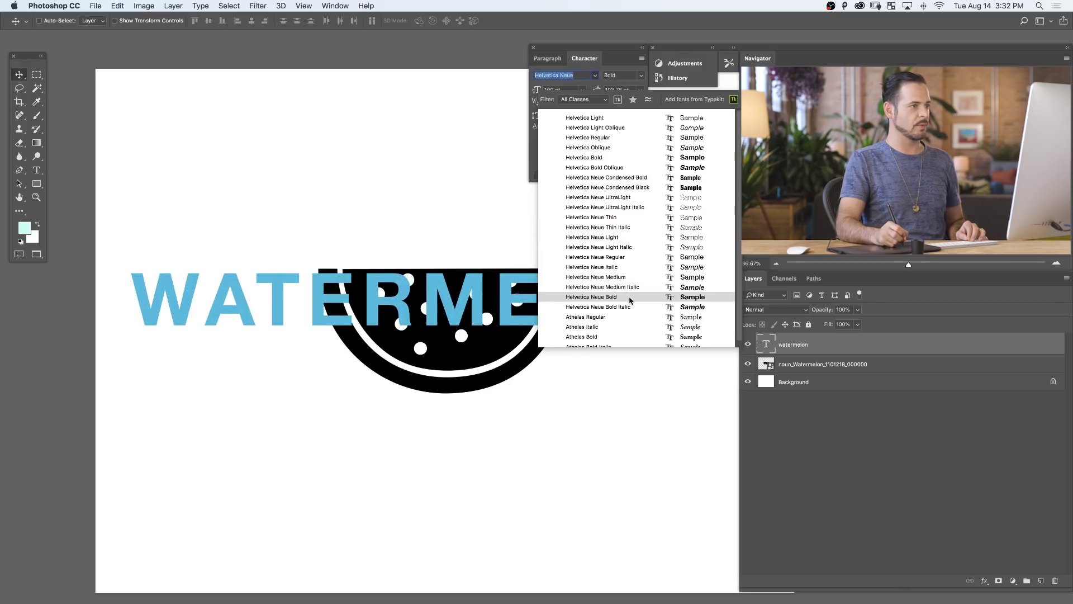
pyautogui.click(631, 189)
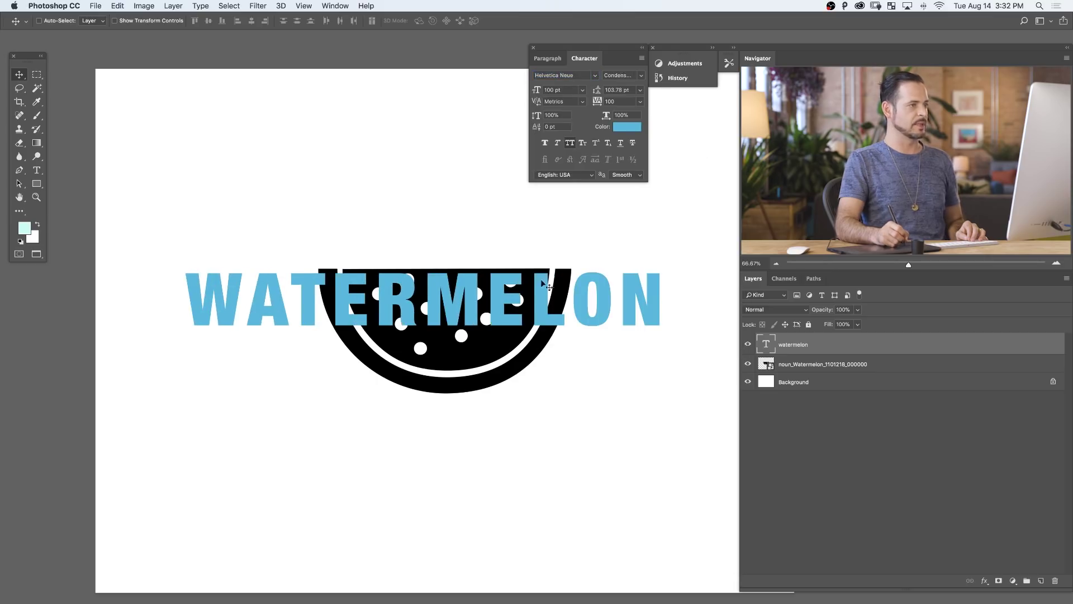
# Change the text colour to black and move the word just above the watermelon's flat edge
pyautogui.click(632, 129)
pyautogui.moveTo(491, 368); pyautogui.dragTo(428, 417)
pyautogui.click(721, 249)
pyautogui.moveTo(562, 325); pyautogui.dragTo(546, 267)
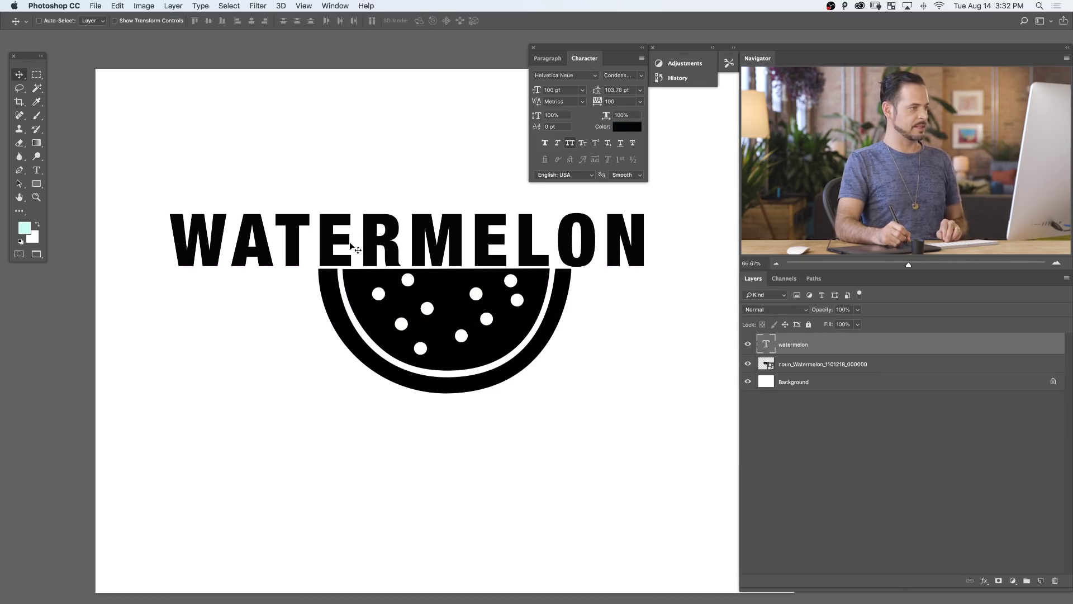
# Insert a line break after WAT in the text and hide the watermelon layer
pyautogui.press('t')
pyautogui.click(317, 244)
pyautogui.press('Return')
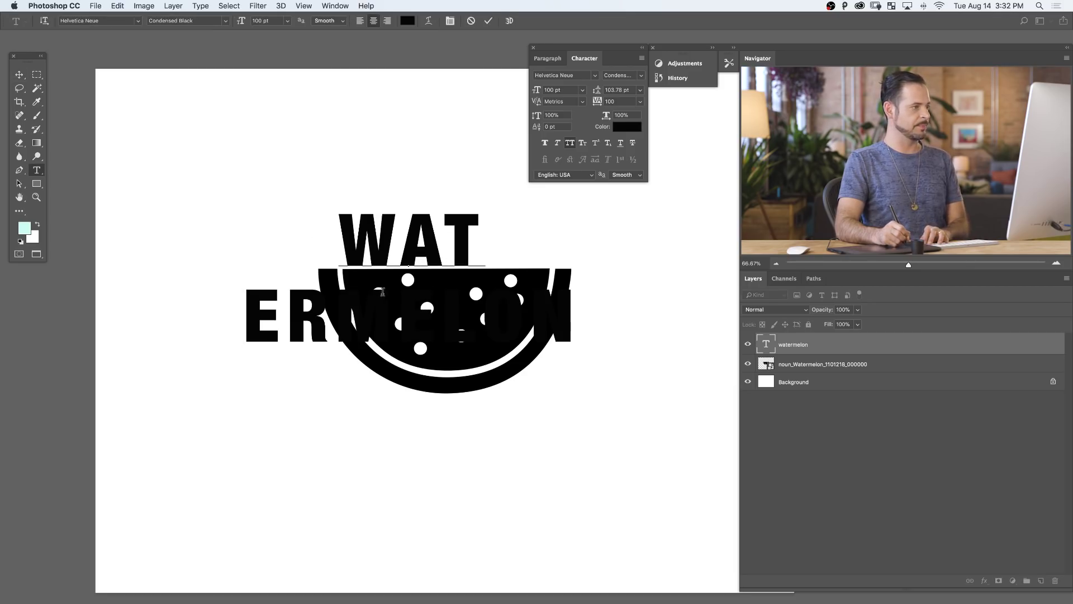
pyautogui.press('super+Return')
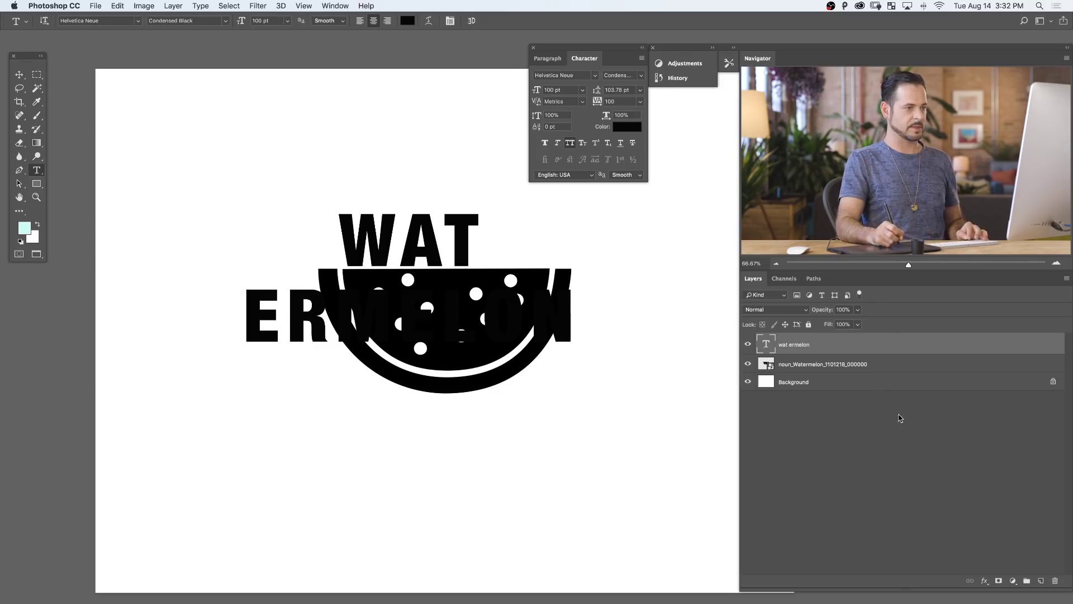
pyautogui.click(749, 365)
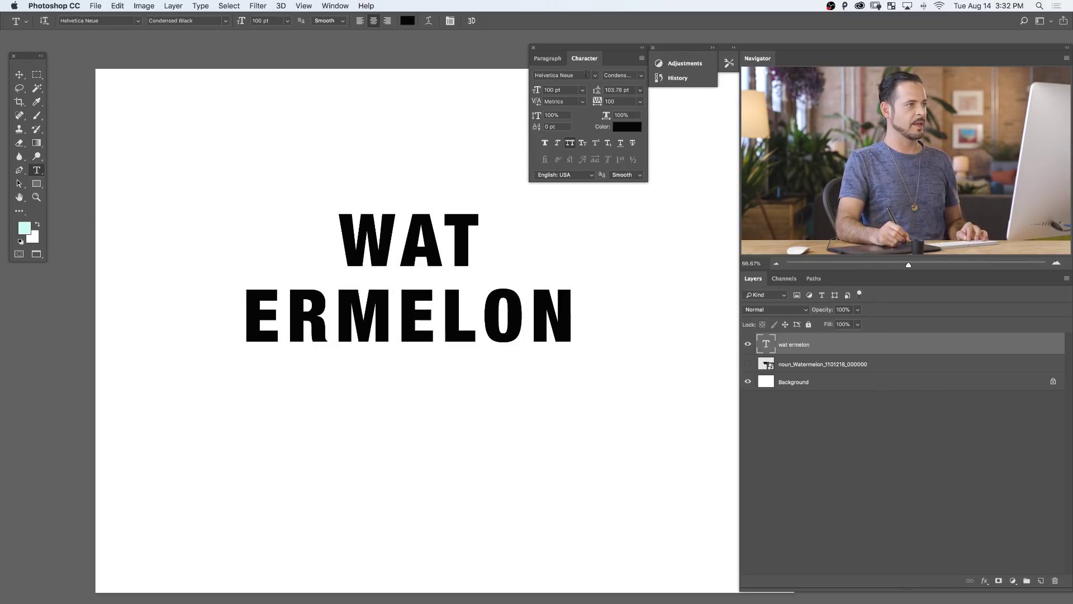
# Left-align the text and insert a line break after ERM so the word runs over three lines
pyautogui.click(547, 59)
pyautogui.click(542, 79)
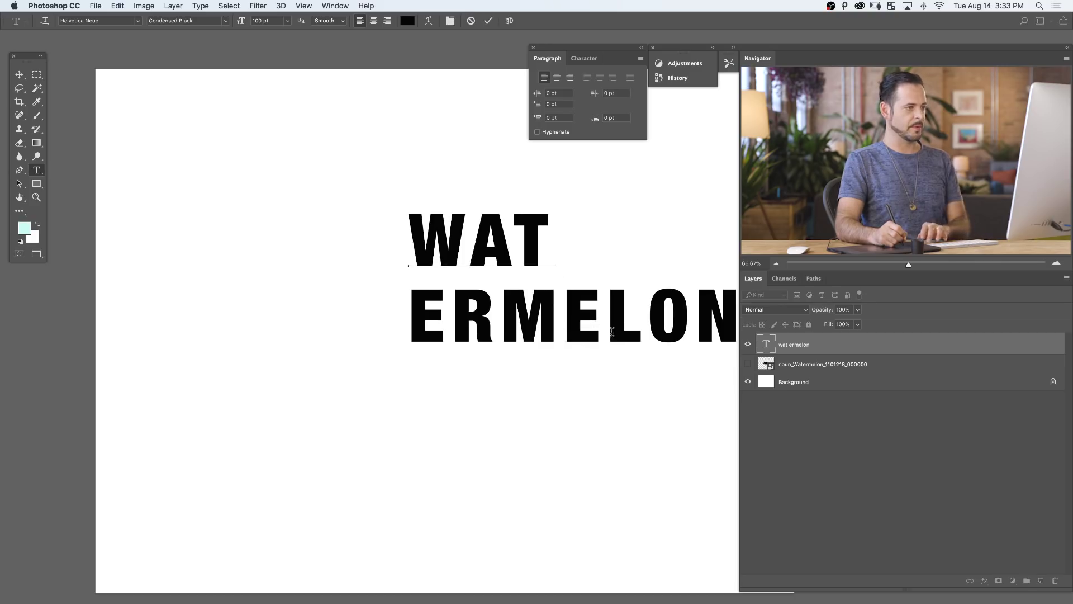
pyautogui.press('Return')
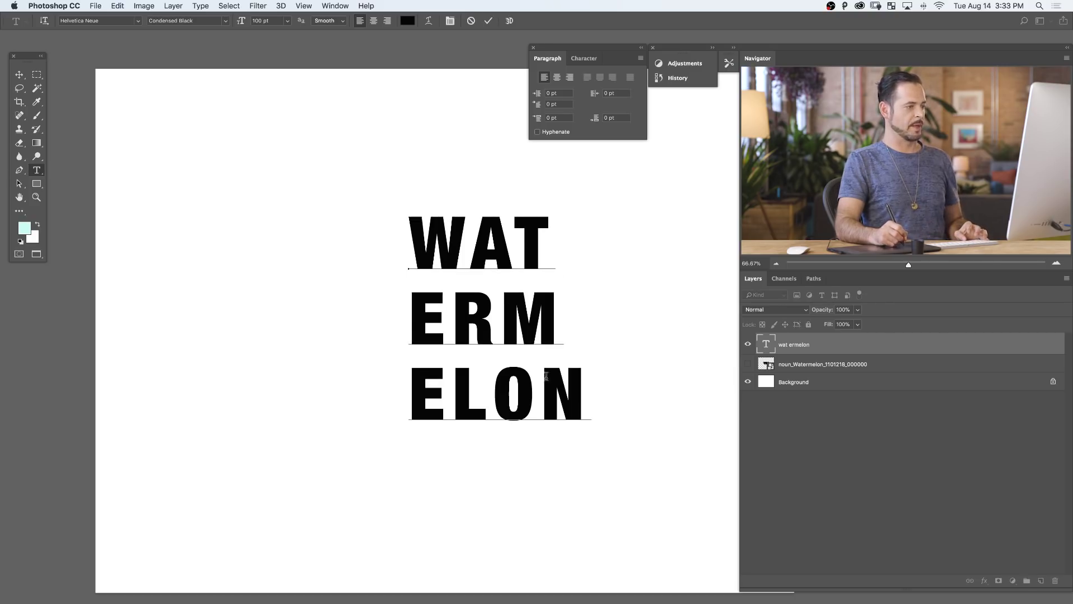
pyautogui.press('super+Return')
# Move the three-line text down toward the canvas centre, show the watermelon layer, and place the watermelon to the right of the text
pyautogui.press('v')
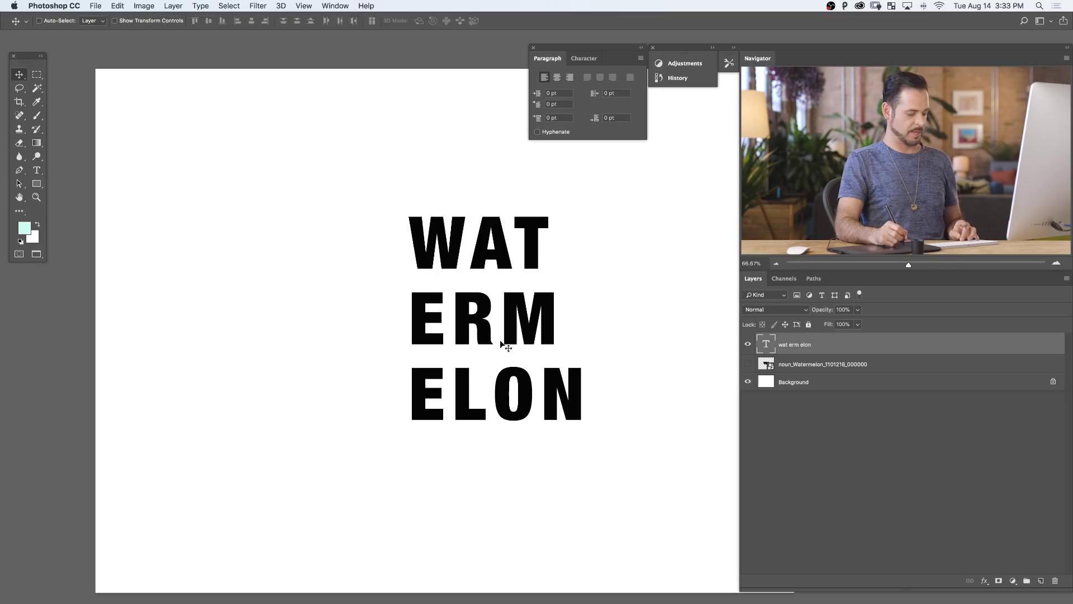
pyautogui.moveTo(512, 354); pyautogui.dragTo(449, 383)
pyautogui.click(746, 365)
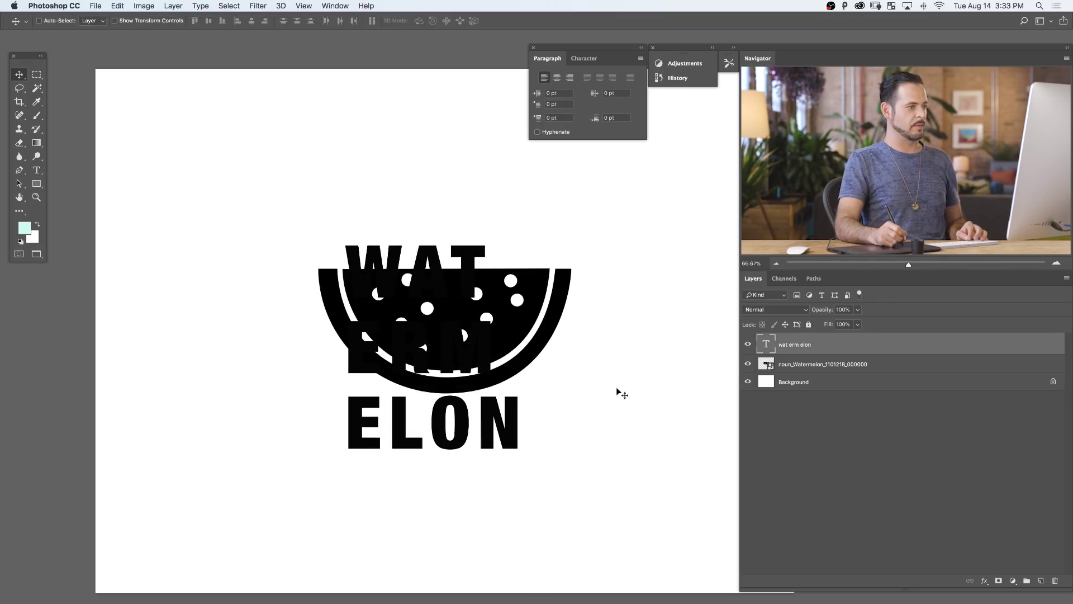
pyautogui.click(817, 362)
pyautogui.moveTo(472, 335); pyautogui.dragTo(636, 409)
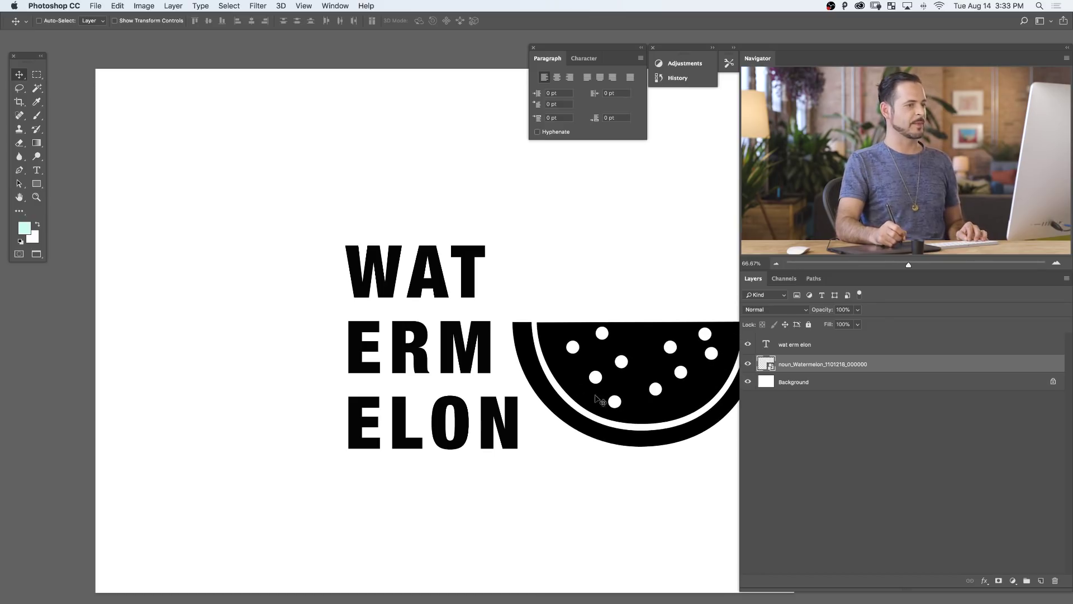
# Tighten the leading of the three-line text to 83.78 pt
pyautogui.click(801, 345)
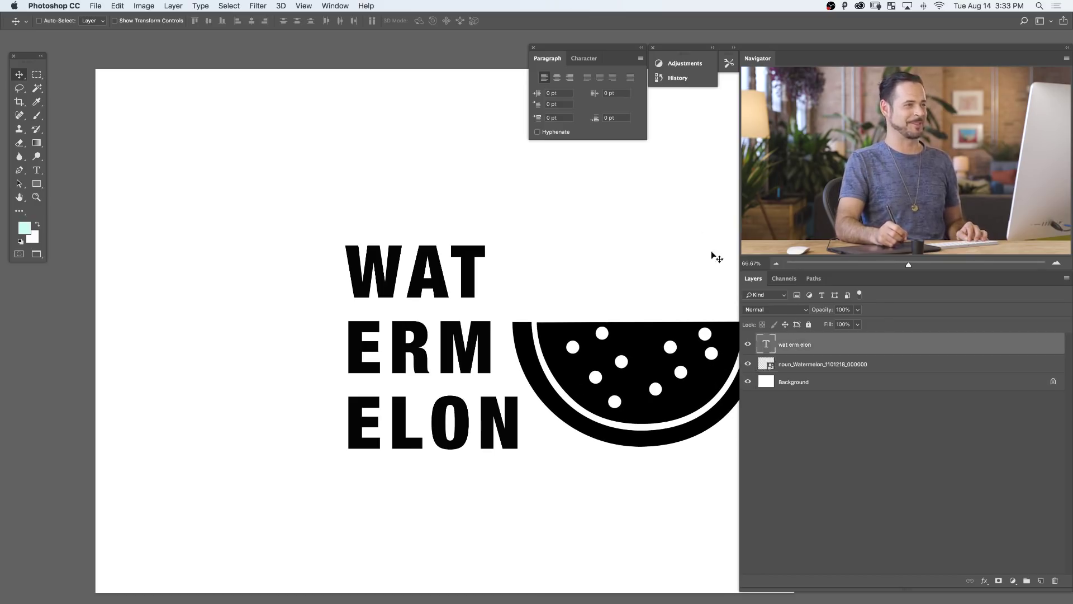
pyautogui.click(584, 58)
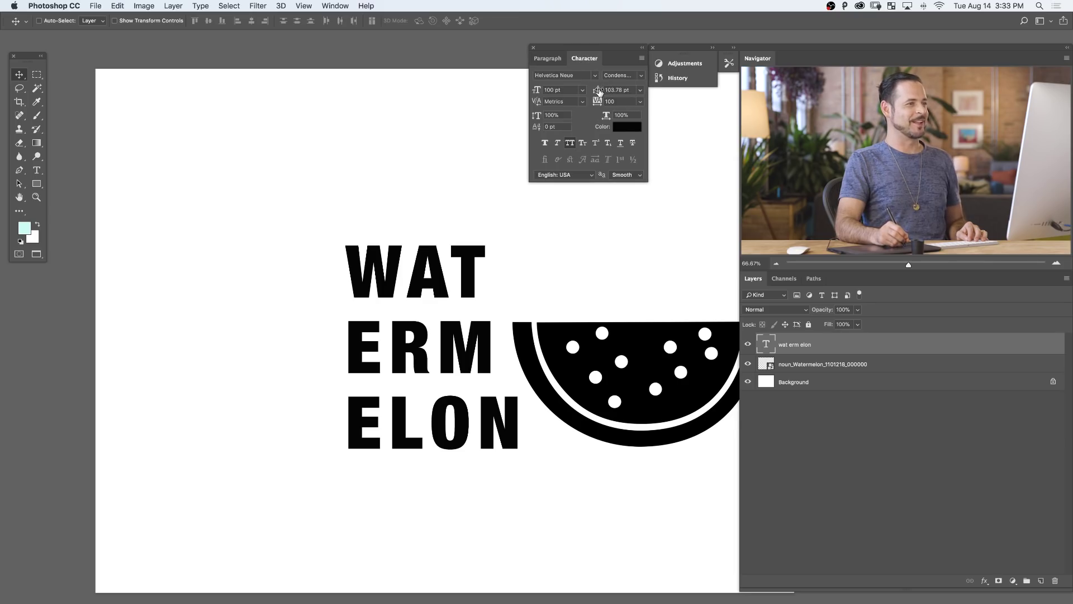
pyautogui.moveTo(596, 90); pyautogui.dragTo(585, 90)
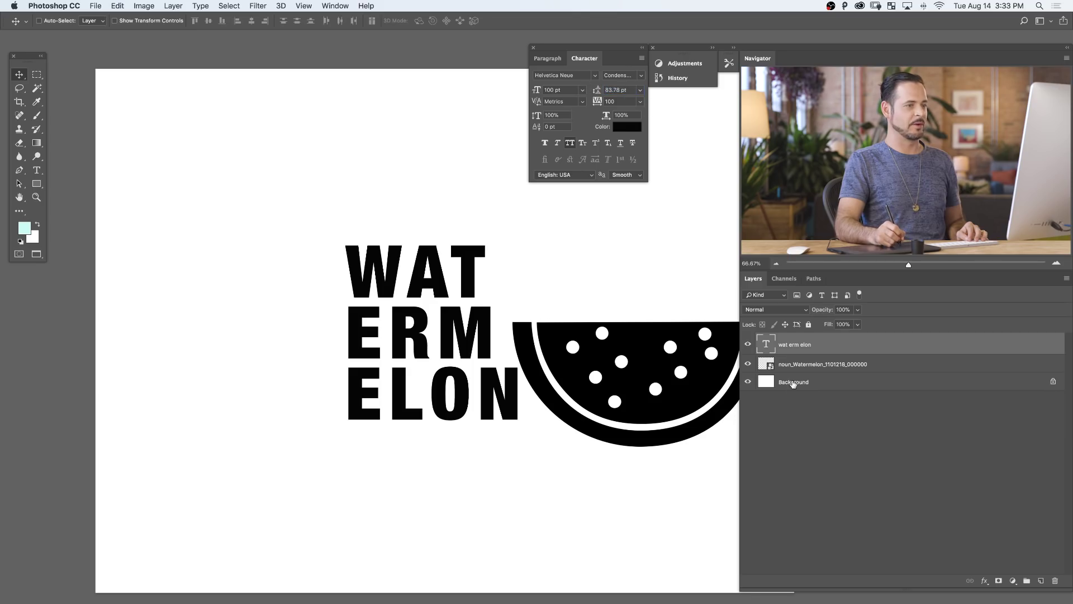
# Nudge the watermelon slightly right and down so that it clears the last line of text
pyautogui.click(794, 360)
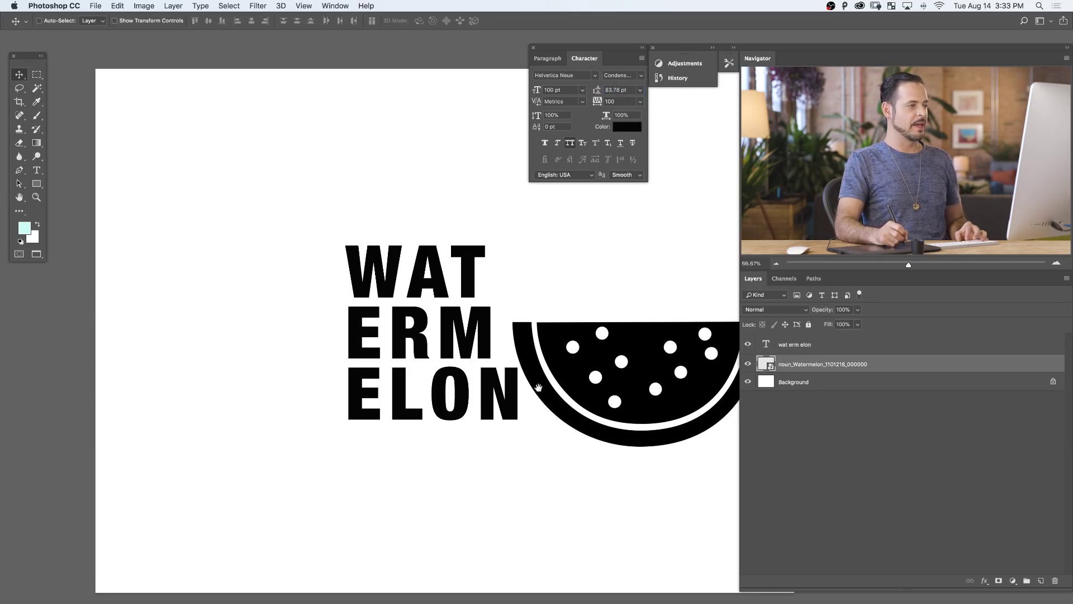
pyautogui.moveTo(560, 390); pyautogui.dragTo(451, 392)
pyautogui.moveTo(337, 423); pyautogui.dragTo(354, 440)
# Rasterize the watermelon smart object layer
pyautogui.moveTo(550, 403); pyautogui.dragTo(637, 403)
pyautogui.moveTo(529, 358); pyautogui.dragTo(492, 348)
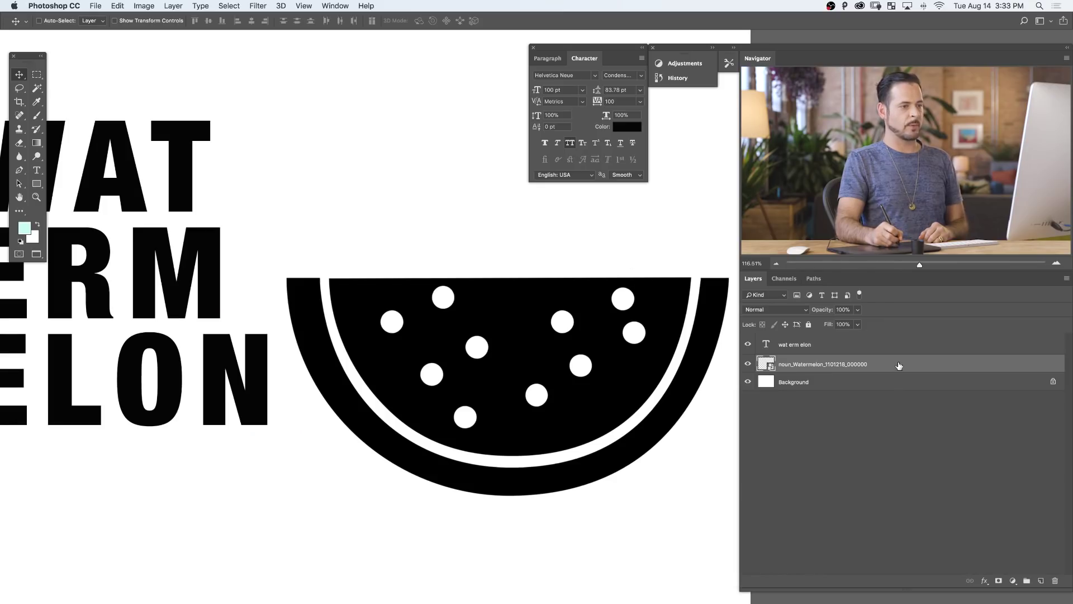
pyautogui.rightClick(897, 365)
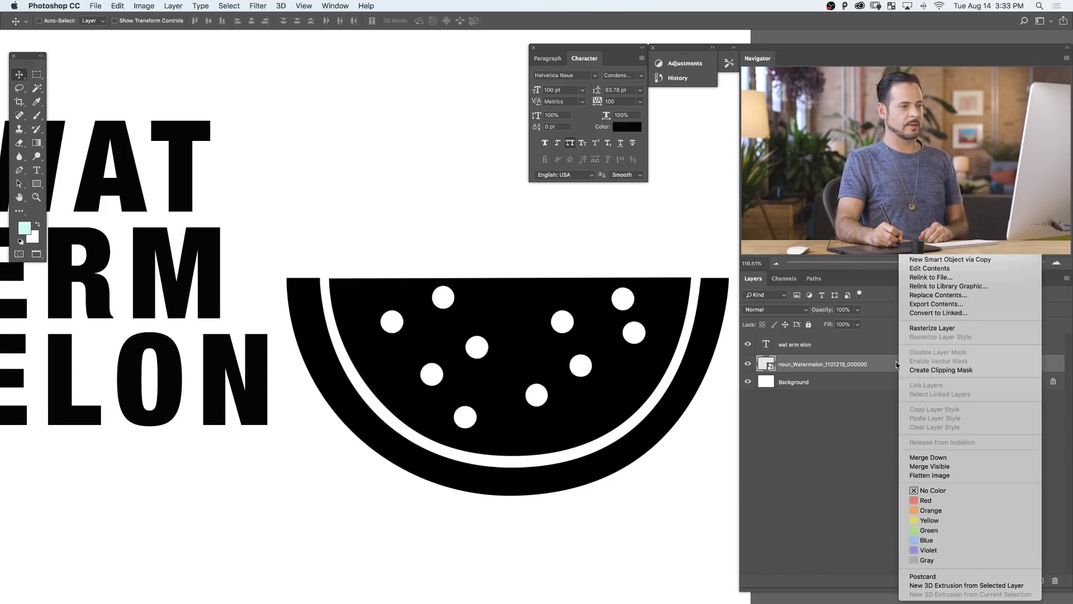
pyautogui.click(924, 328)
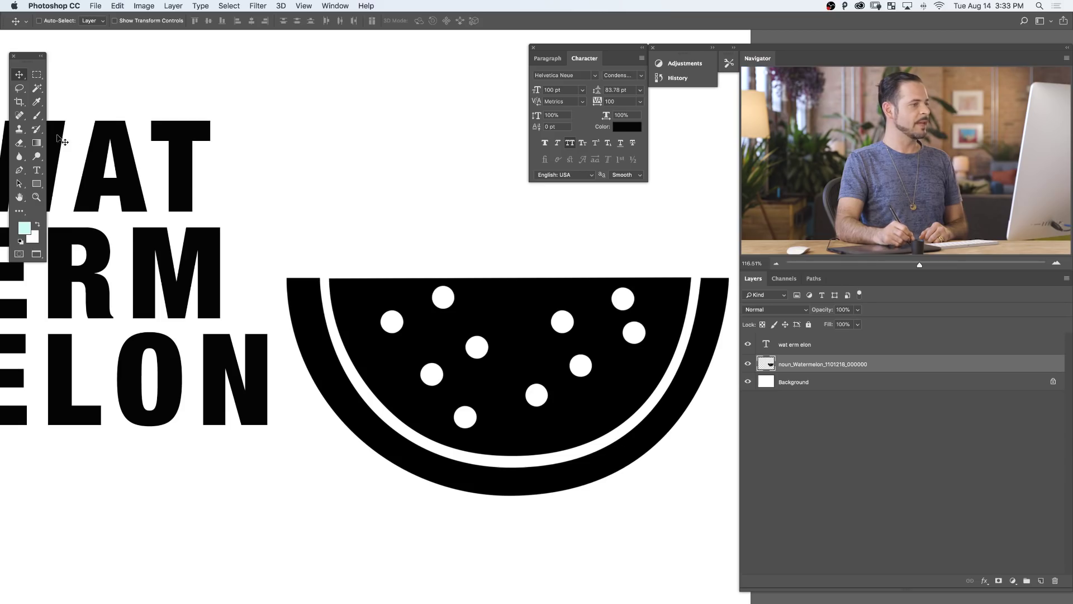
# Lasso all the round seeds inside the watermelon flesh, fill the selection with black, and deselect
pyautogui.press('l')
pyautogui.moveTo(403, 292); pyautogui.dragTo(439, 286)
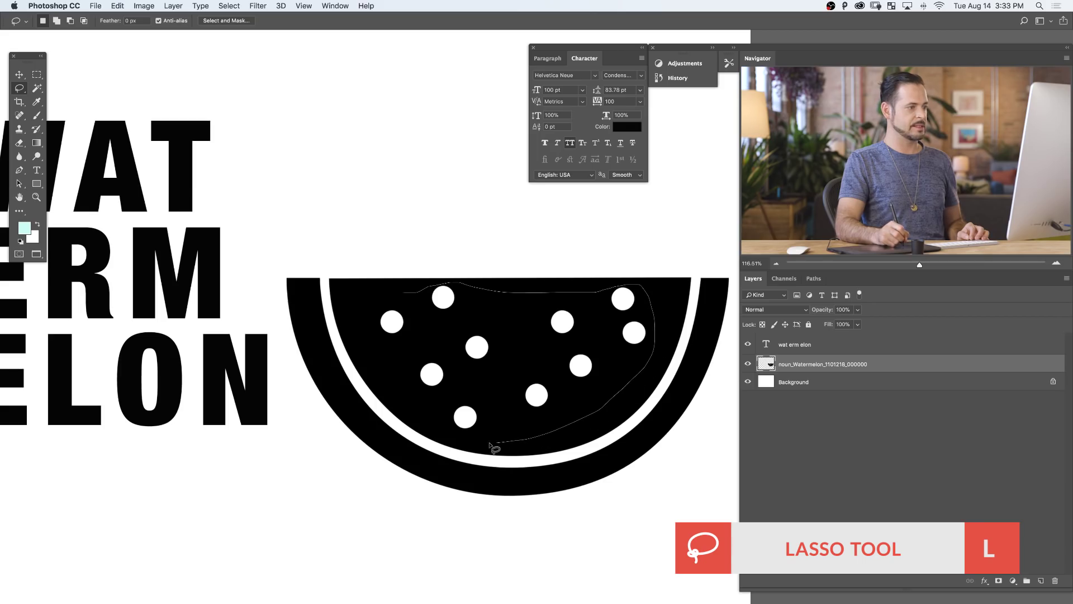
pyautogui.moveTo(403, 274); pyautogui.dragTo(404, 279)
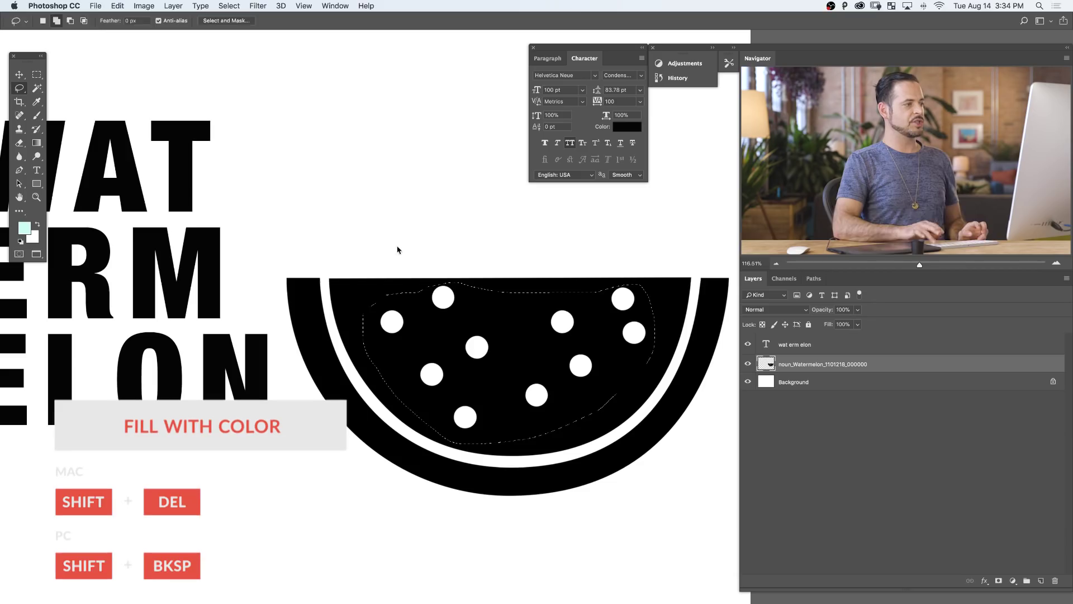
pyautogui.hotkey('shift', 'BackSpace')
pyautogui.click(335, 116)
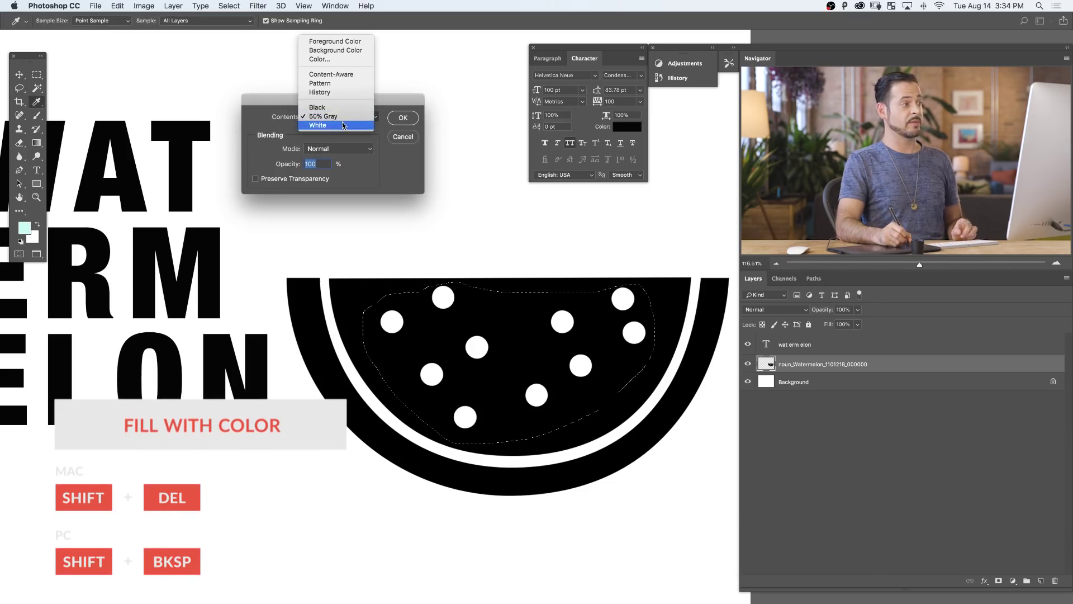
pyautogui.click(341, 108)
pyautogui.click(403, 118)
pyautogui.press('super+d')
# Draw a closed teardrop-shaped seed path with the Pen tool in the white area just above the watermelon
pyautogui.moveTo(523, 312); pyautogui.dragTo(496, 332)
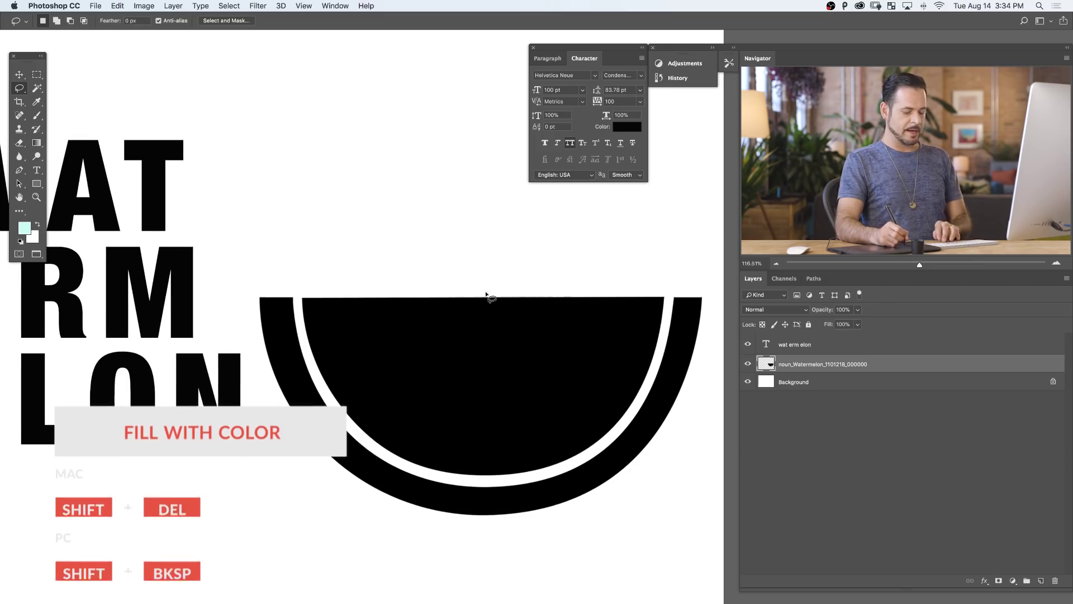
pyautogui.press('p')
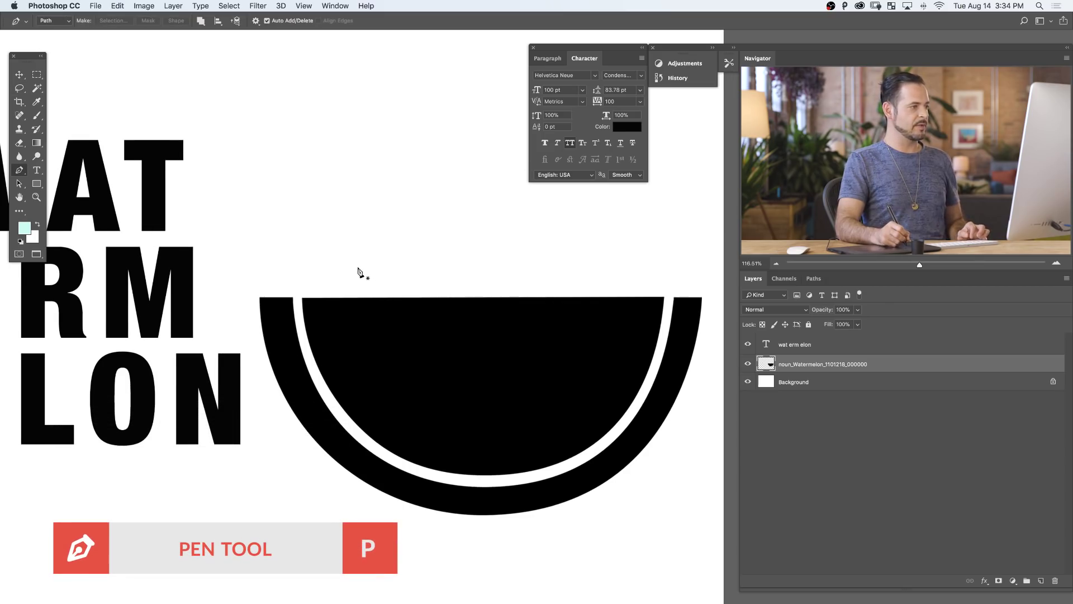
pyautogui.moveTo(356, 271); pyautogui.dragTo(394, 261)
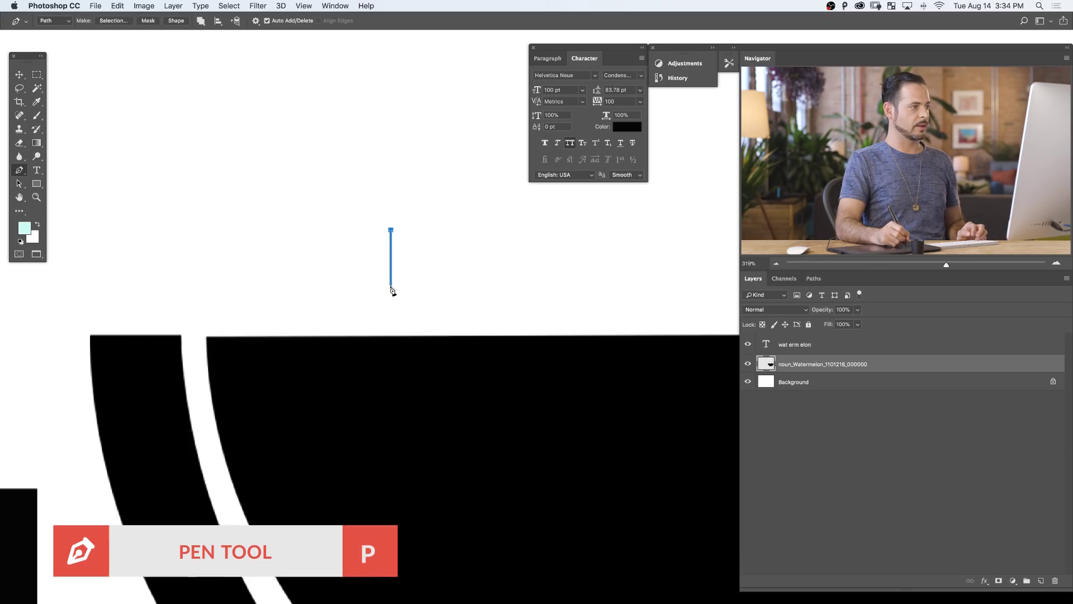
pyautogui.click(391, 285)
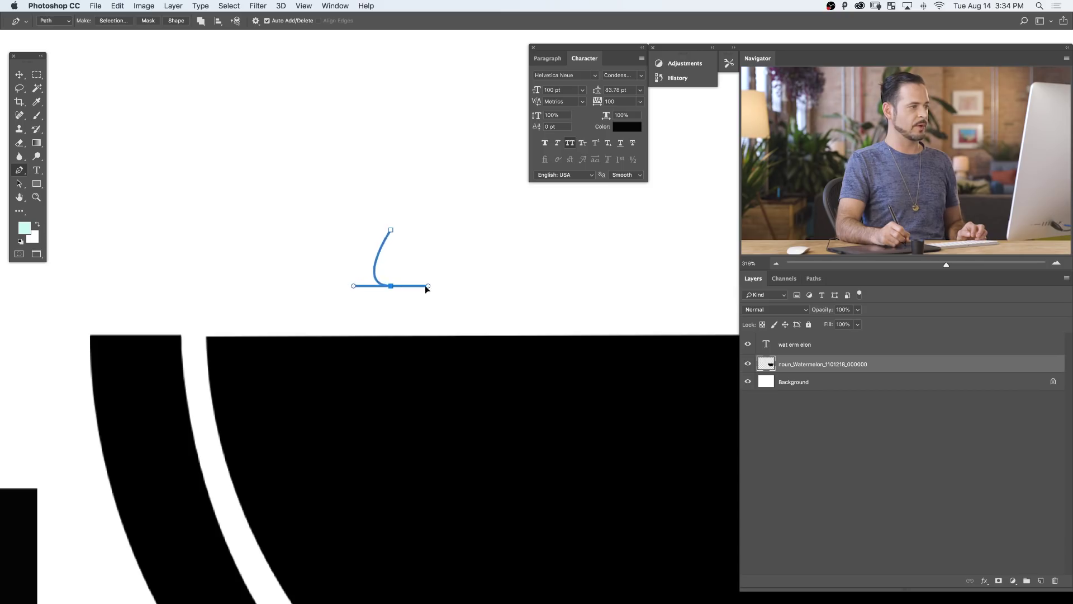
pyautogui.moveTo(425, 287); pyautogui.dragTo(428, 285)
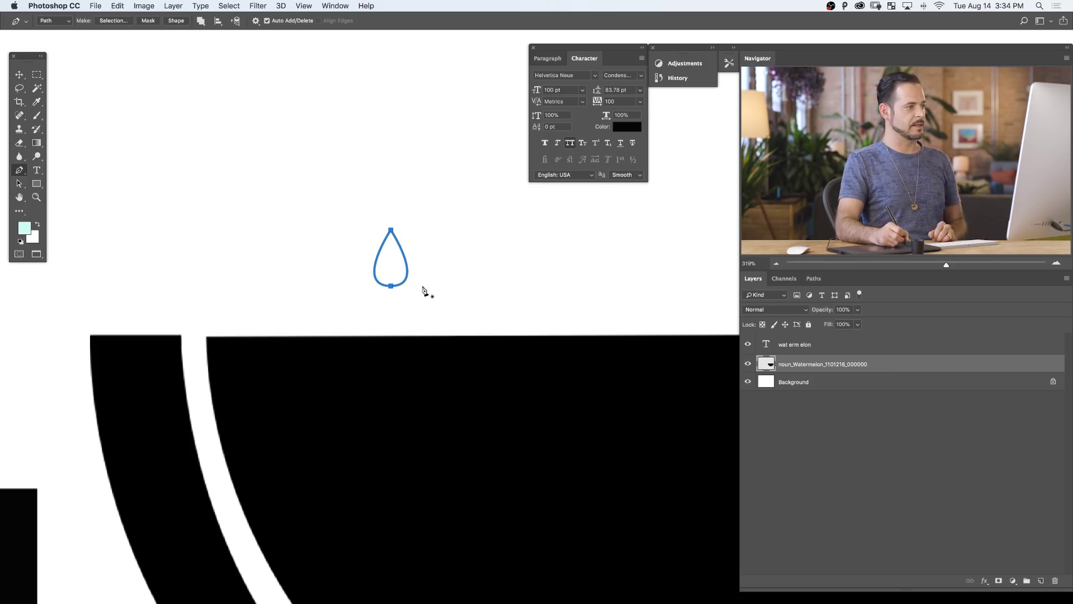
# Convert the teardrop path into a new anti-aliased selection with a feather radius of 0 pixels
pyautogui.rightClick(392, 269)
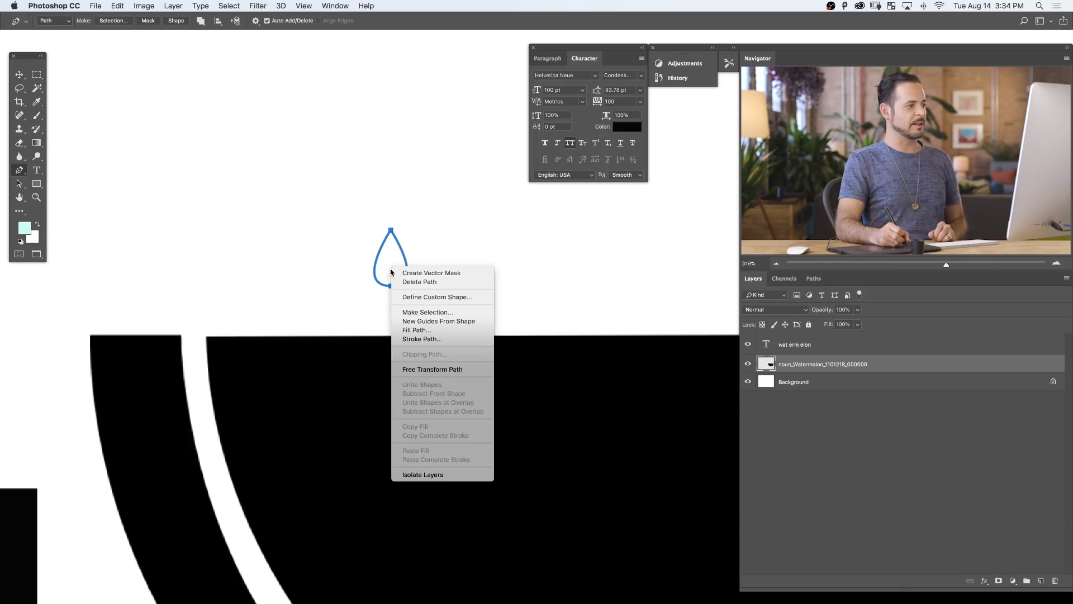
pyautogui.click(441, 312)
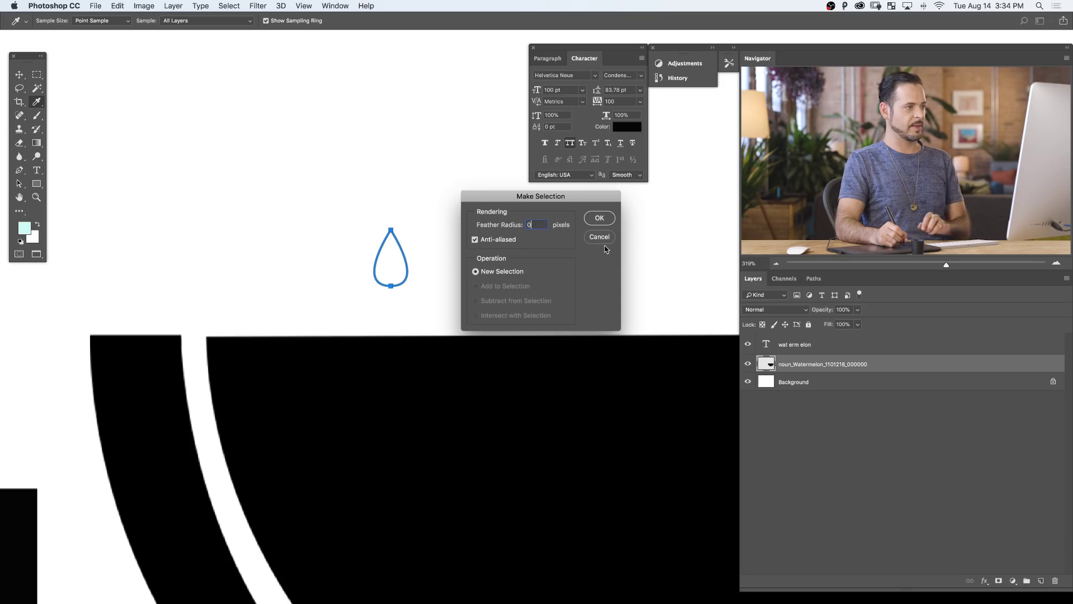
pyautogui.click(600, 218)
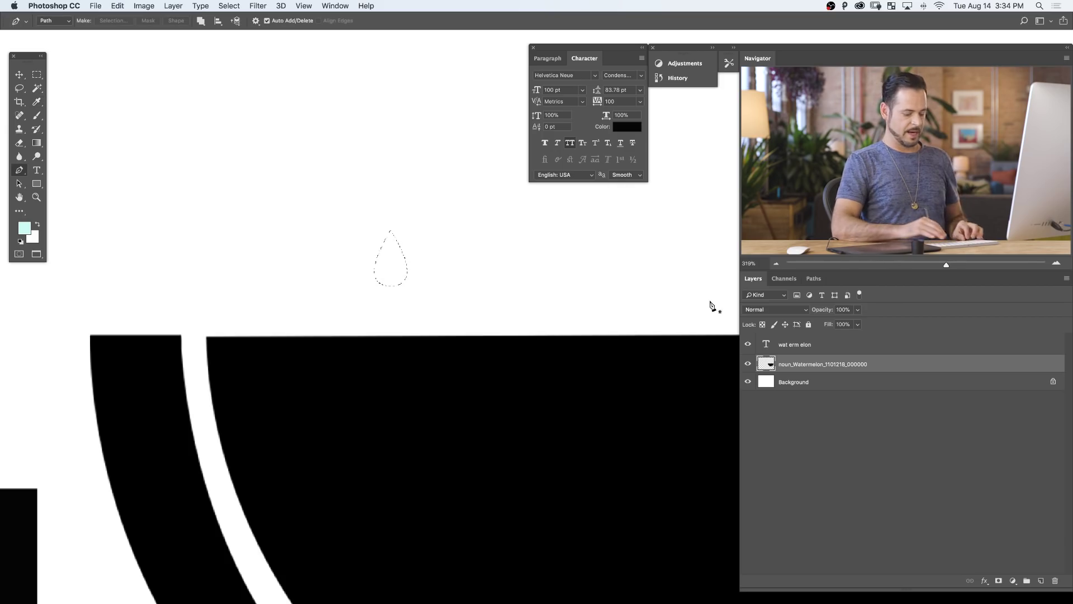
# Create a new layer above the watermelon and fill the teardrop selection with white at 100% opacity
pyautogui.press('super+shift+alt+n')
pyautogui.hotkey('shift', 'BackSpace')
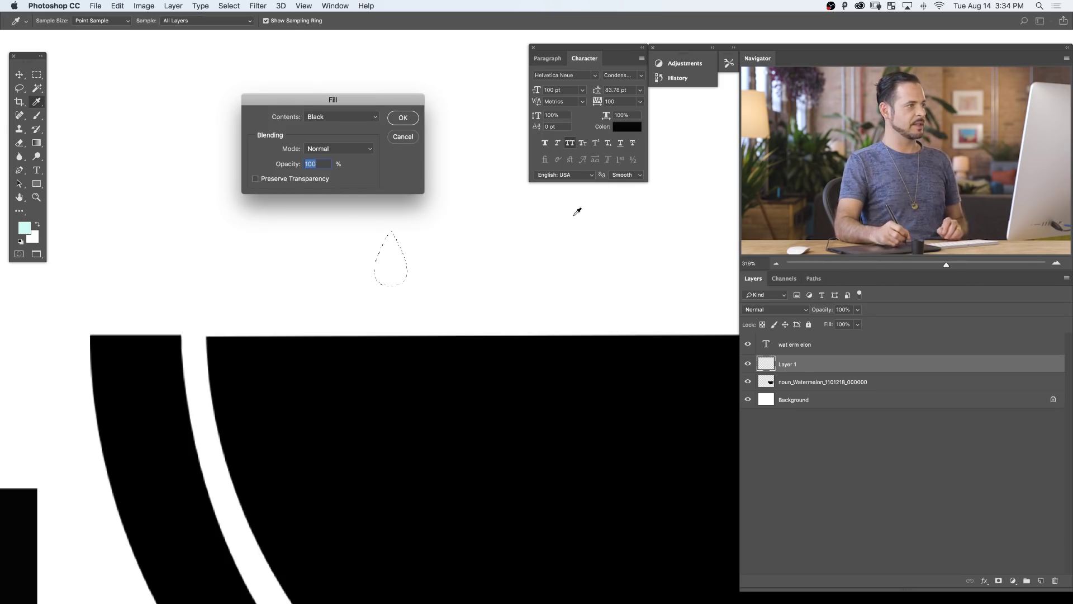
pyautogui.click(341, 119)
pyautogui.click(342, 135)
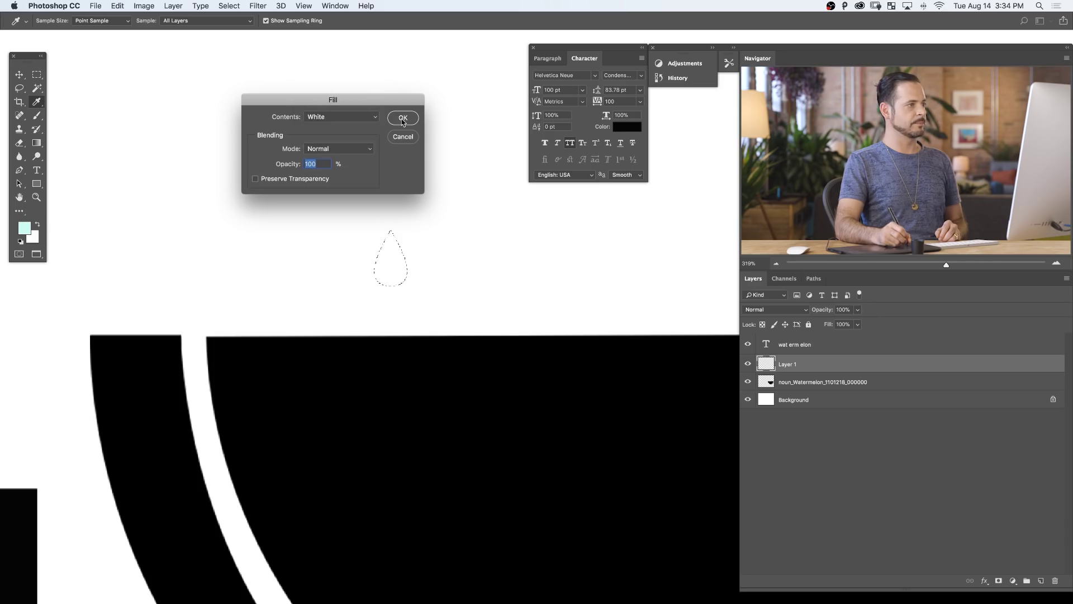
pyautogui.click(395, 117)
# Move the white seed into the upper part of the watermelon flesh and duplicate it into a row of five seeds
pyautogui.press('v')
pyautogui.moveTo(442, 204); pyautogui.dragTo(482, 480)
pyautogui.moveTo(547, 497); pyautogui.dragTo(427, 420)
pyautogui.moveTo(525, 449); pyautogui.dragTo(508, 456)
pyautogui.press('super+j')
pyautogui.moveTo(460, 431); pyautogui.dragTo(571, 449)
pyautogui.press('super+j')
pyautogui.press('super+j')
pyautogui.press('super+j')
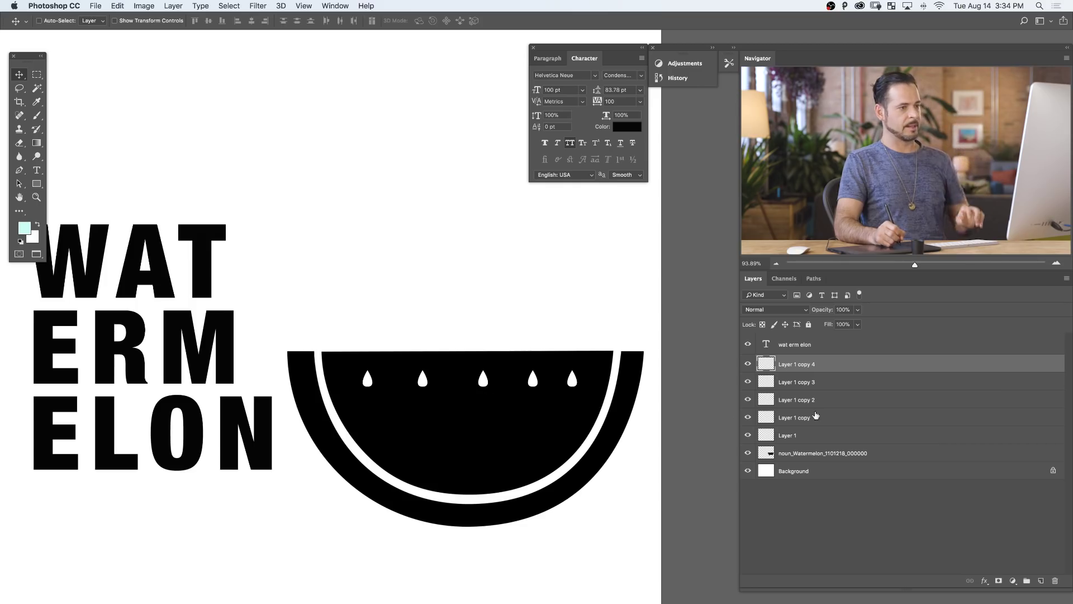
# Distribute the five seed layers evenly across the row and merge them into one layer
pyautogui.keyDown('shift'); pyautogui.click(805, 436); pyautogui.keyUp('shift')
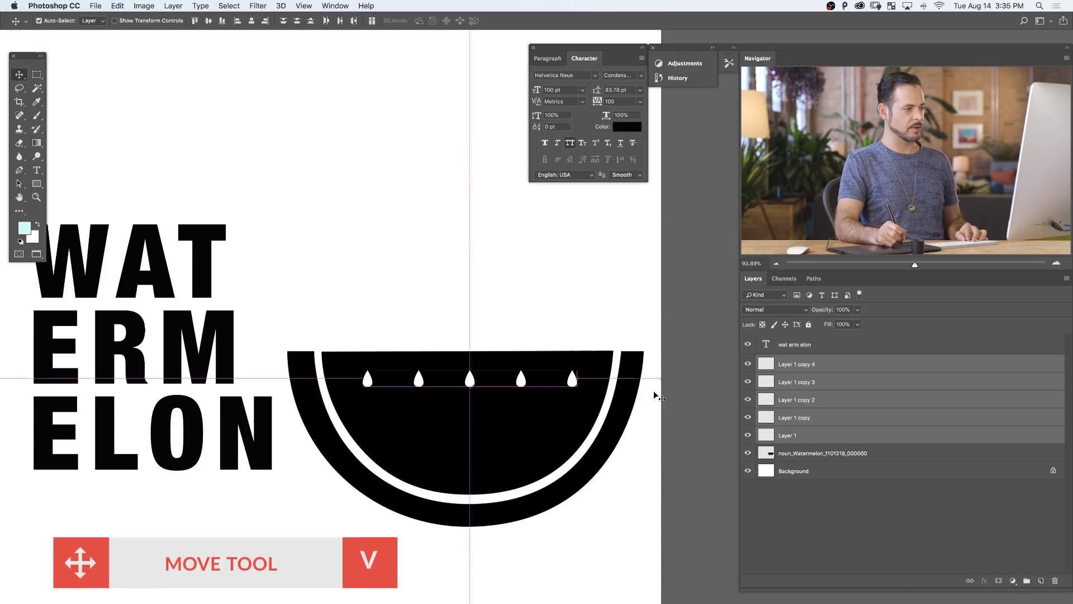
pyautogui.press('super+e')
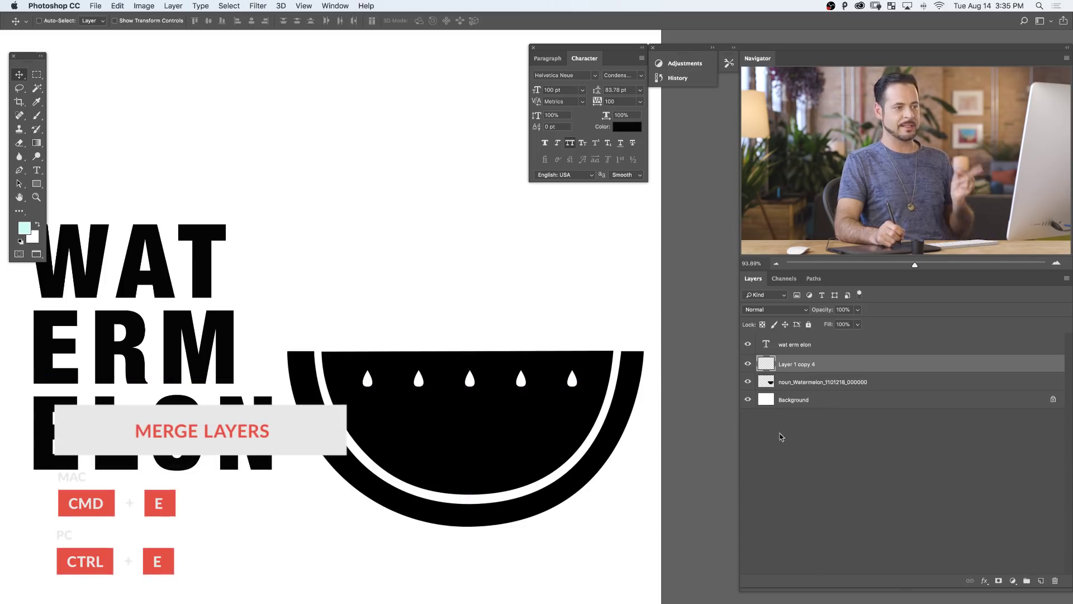
pyautogui.click(748, 364)
pyautogui.click(748, 363)
pyautogui.click(747, 364)
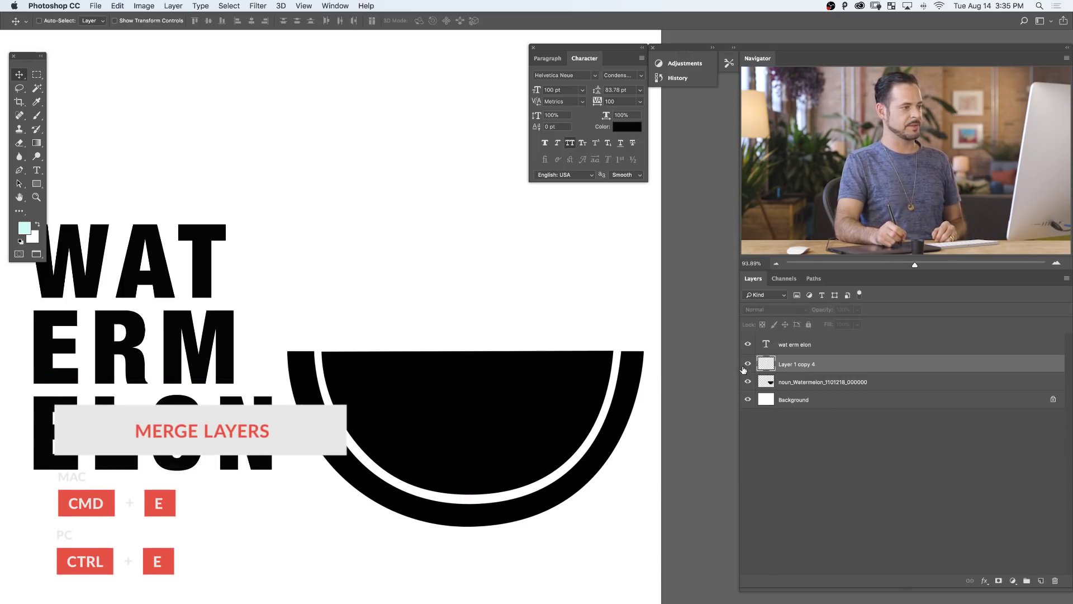
pyautogui.click(748, 364)
# Marquee-select the width of the black flesh, align the seed row to its horizontal centre, and deselect
pyautogui.press('m')
pyautogui.moveTo(330, 332); pyautogui.dragTo(614, 400)
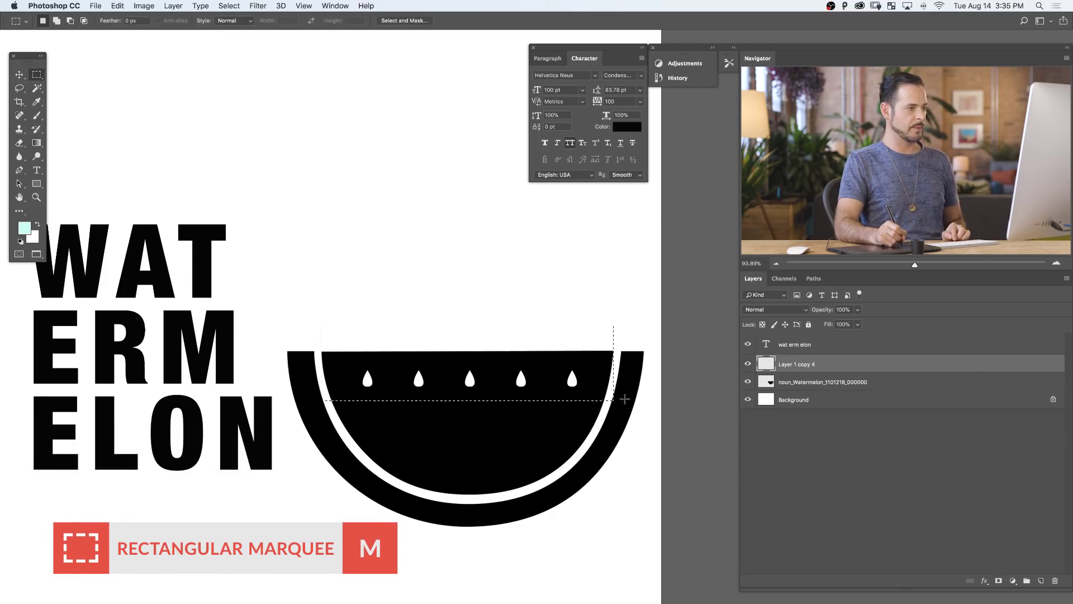
pyautogui.click(748, 364)
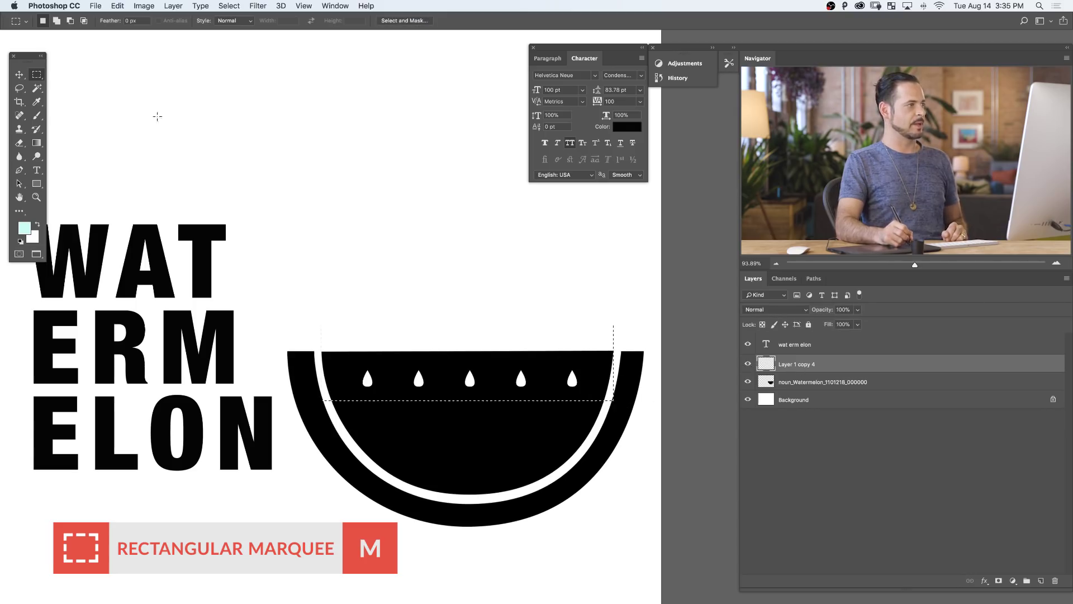
pyautogui.click(18, 78)
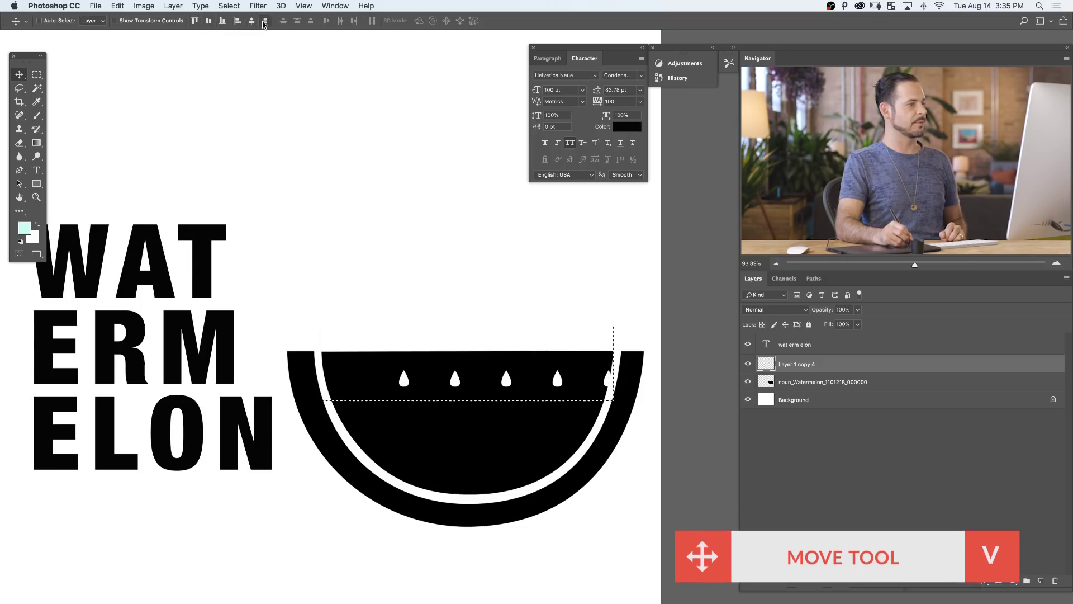
pyautogui.click(253, 23)
pyautogui.press('super+d')
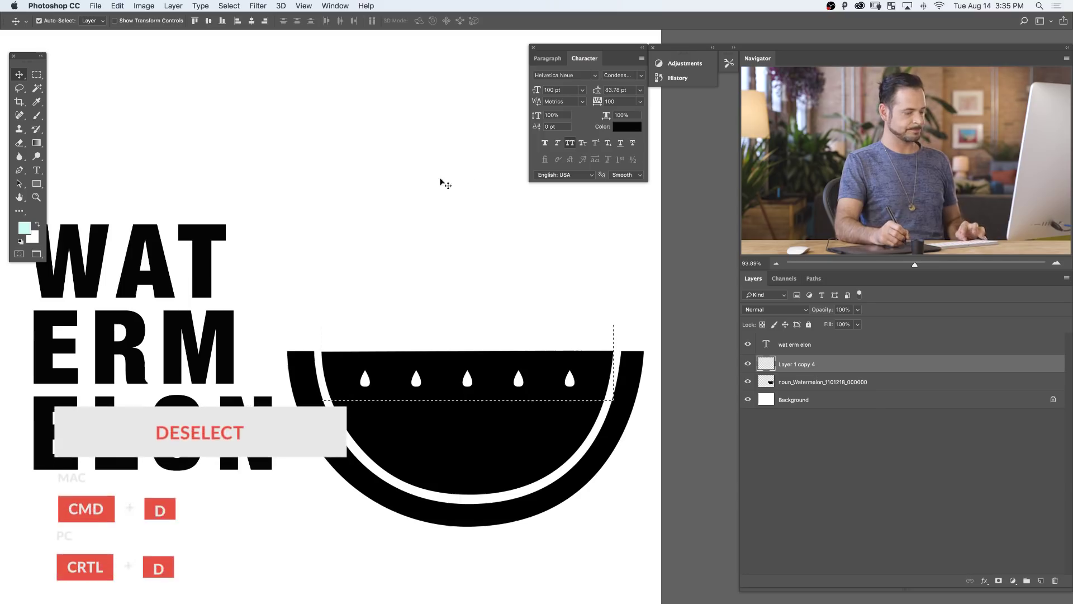
# Duplicate the seed row into a staggered second row below and delete its leftmost seed that overlaps the rind line
pyautogui.press('super+j')
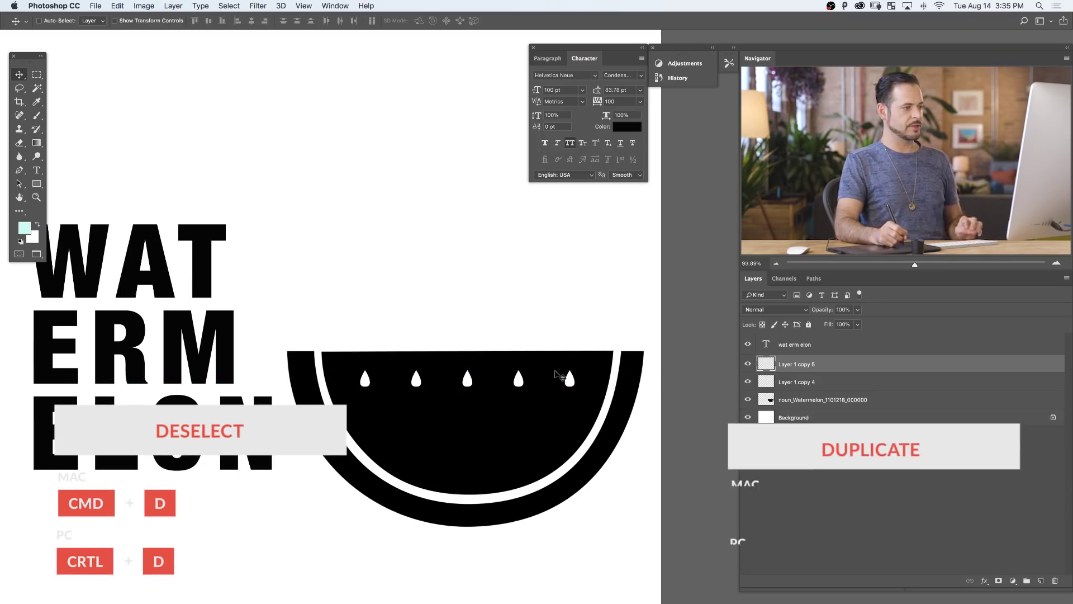
pyautogui.moveTo(551, 371); pyautogui.dragTo(573, 454)
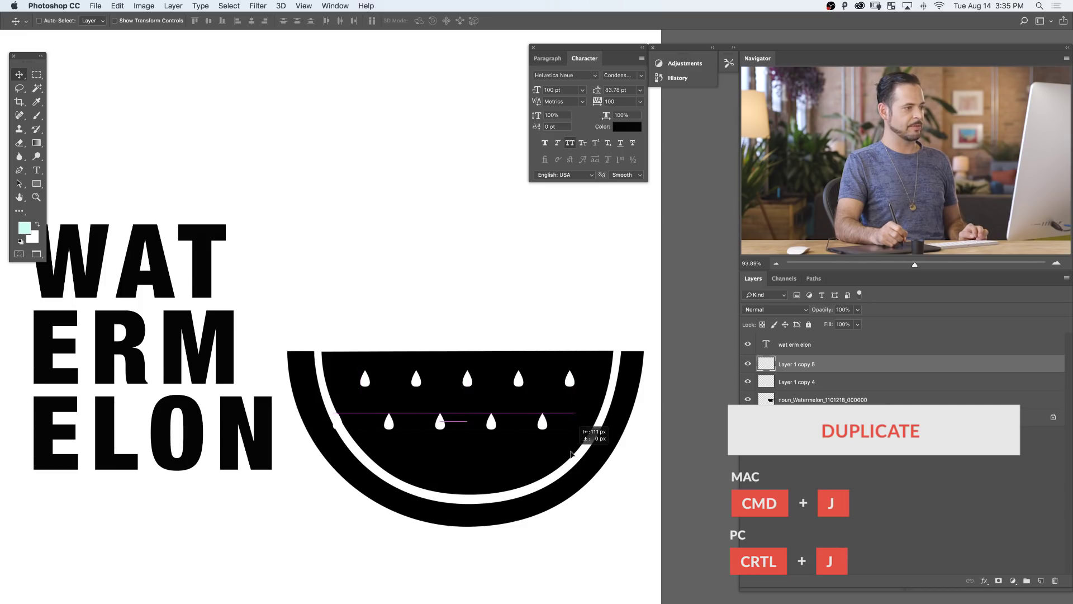
pyautogui.moveTo(571, 451); pyautogui.dragTo(571, 452)
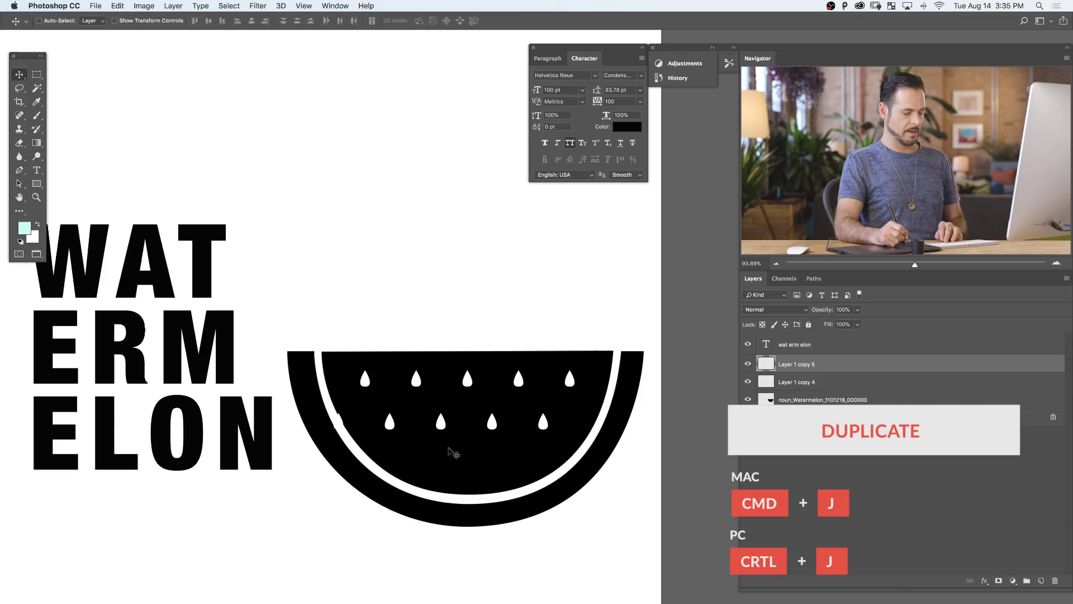
pyautogui.press('m')
pyautogui.moveTo(310, 399); pyautogui.dragTo(355, 457)
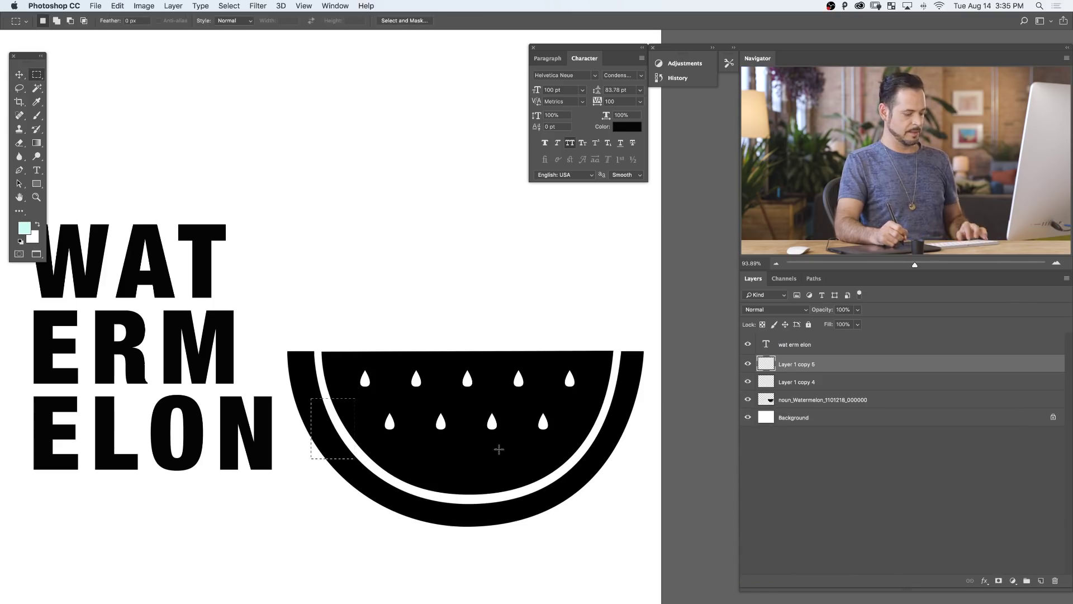
# Duplicate the second seed row into a staggered third row below it, and raise the second row slightly
pyautogui.press('cmd+j')
pyautogui.press('v')
pyautogui.moveTo(539, 458); pyautogui.dragTo(575, 515)
pyautogui.click(817, 379)
pyautogui.hotkey('alt', '[')
pyautogui.click(796, 385)
pyautogui.hotkey('alt', ']')
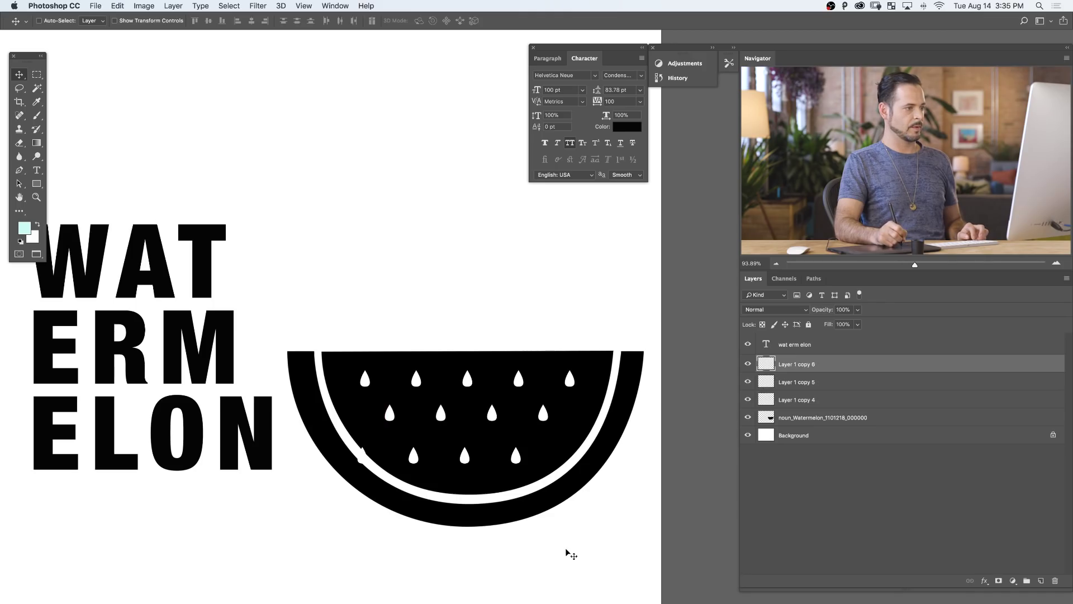
# Nudge the third seed row up and delete its leftmost seed that overlaps the rind line
pyautogui.moveTo(566, 551); pyautogui.dragTo(565, 547)
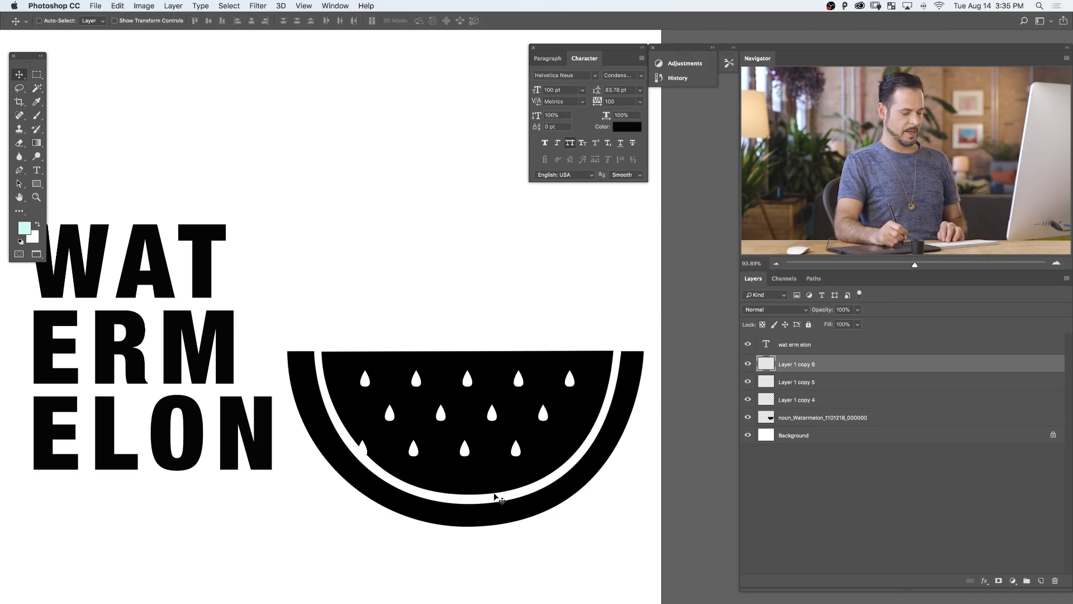
pyautogui.press('m')
pyautogui.moveTo(341, 440); pyautogui.dragTo(376, 486)
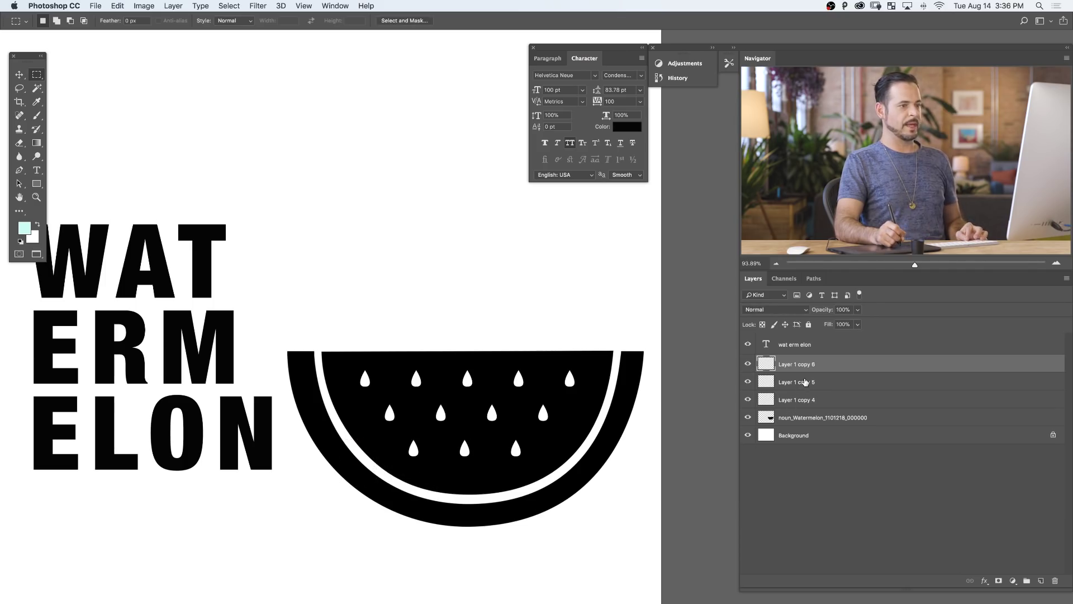
# Move the middle seed row up close to the first row
pyautogui.keyDown('shift'); pyautogui.click(805, 382); pyautogui.keyUp('shift')
pyautogui.keyDown('shift'); pyautogui.click(811, 392); pyautogui.keyUp('shift')
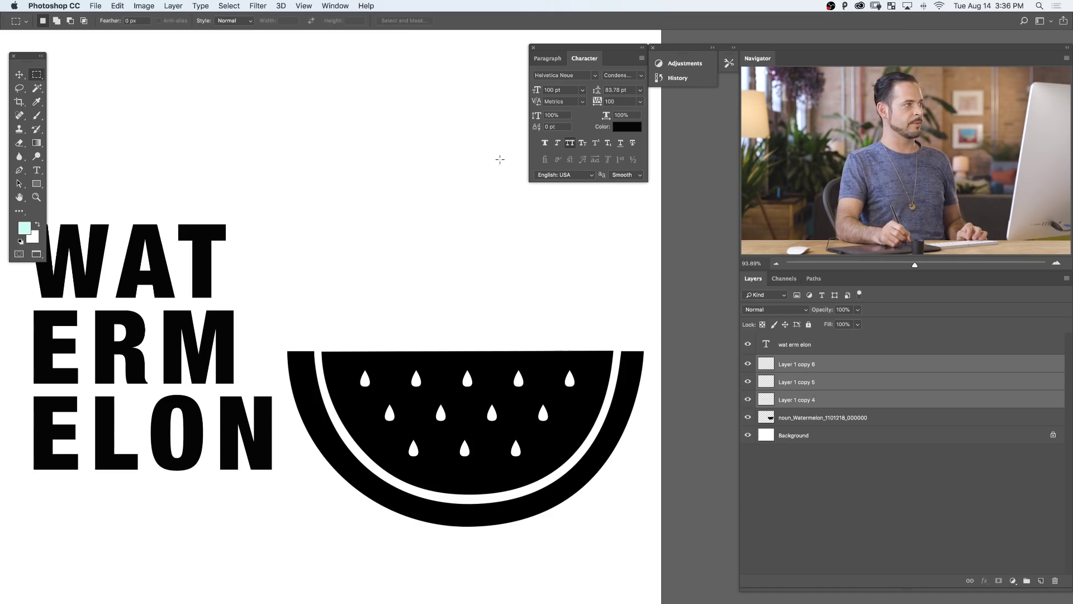
pyautogui.press('v')
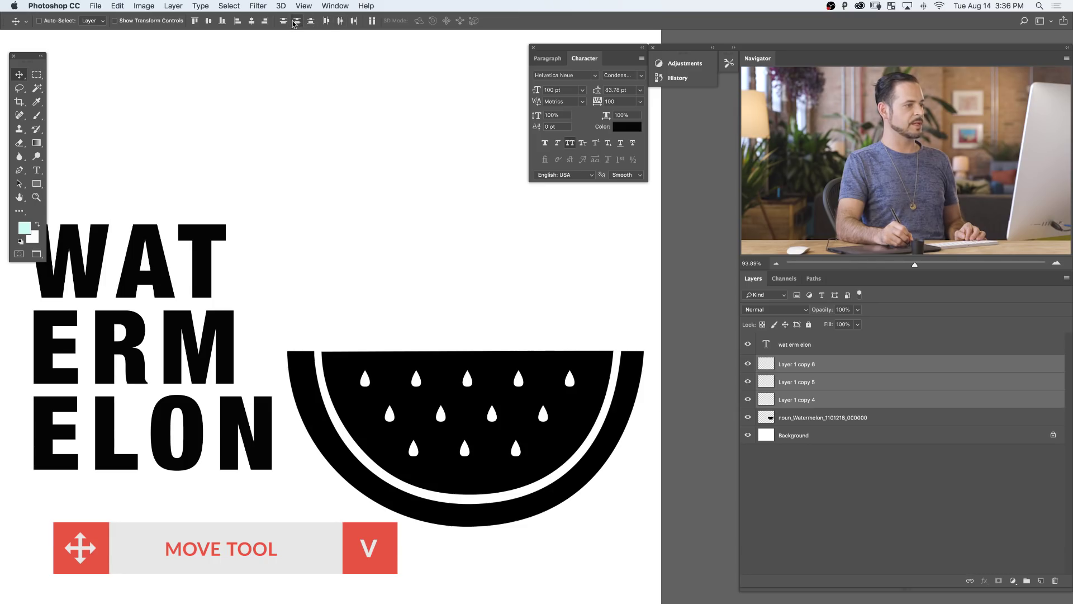
pyautogui.click(810, 387)
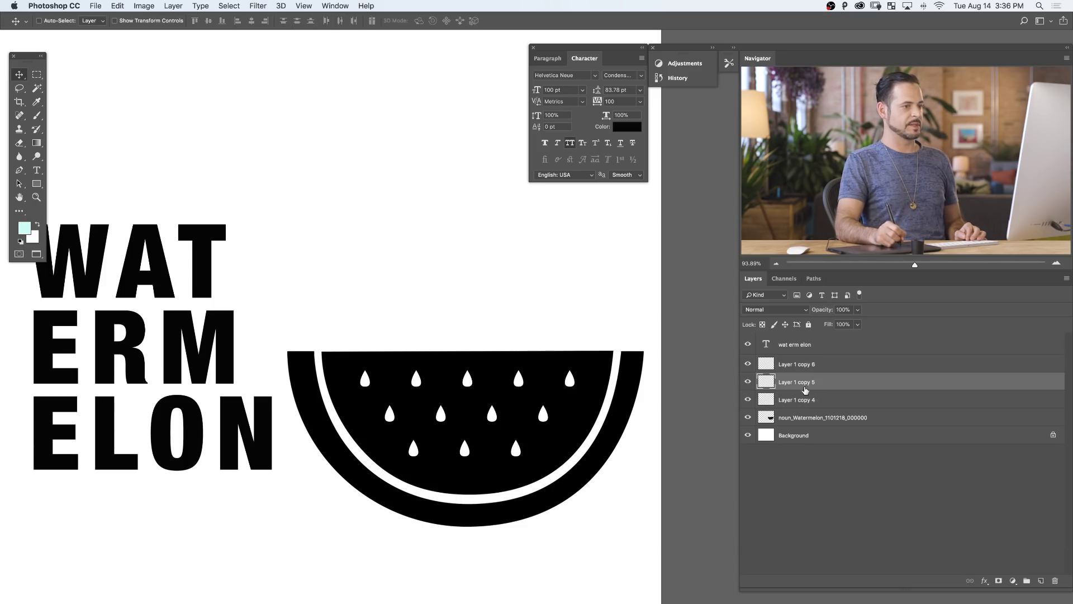
pyautogui.moveTo(568, 471); pyautogui.dragTo(571, 455)
# Distribute the three seed-row layers evenly by their vertical centres and merge them into one layer
pyautogui.click(787, 371)
pyautogui.keyDown('shift'); pyautogui.click(785, 397); pyautogui.keyUp('shift')
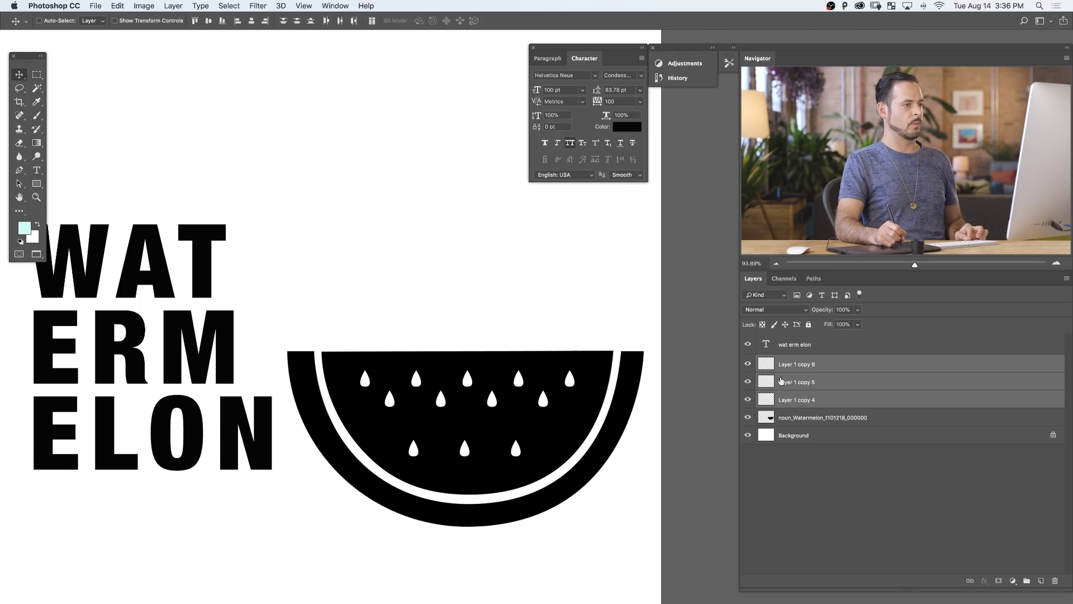
pyautogui.click(296, 21)
pyautogui.moveTo(496, 519); pyautogui.dragTo(541, 483)
pyautogui.press('super+e')
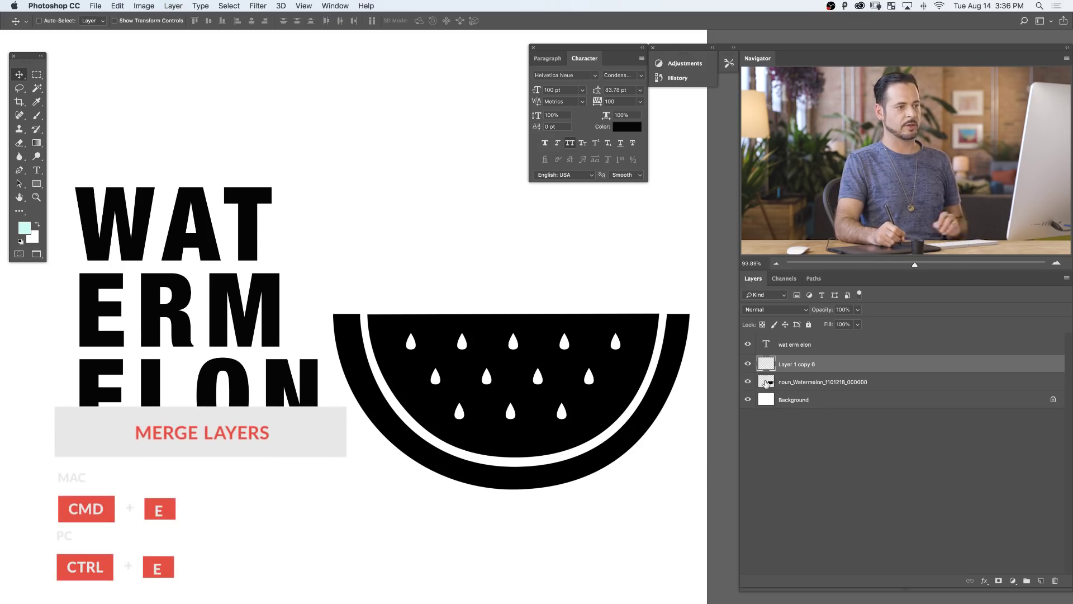
# Toggle the visibility of the merged seed layer and the watermelon layer to check what each one contains
pyautogui.click(747, 364)
pyautogui.click(748, 364)
pyautogui.click(748, 364)
pyautogui.click(748, 364)
pyautogui.click(748, 364)
pyautogui.click(748, 364)
pyautogui.click(748, 364)
pyautogui.click(747, 382)
pyautogui.click(747, 381)
pyautogui.click(747, 382)
pyautogui.click(746, 382)
pyautogui.click(747, 364)
pyautogui.click(747, 364)
pyautogui.click(747, 365)
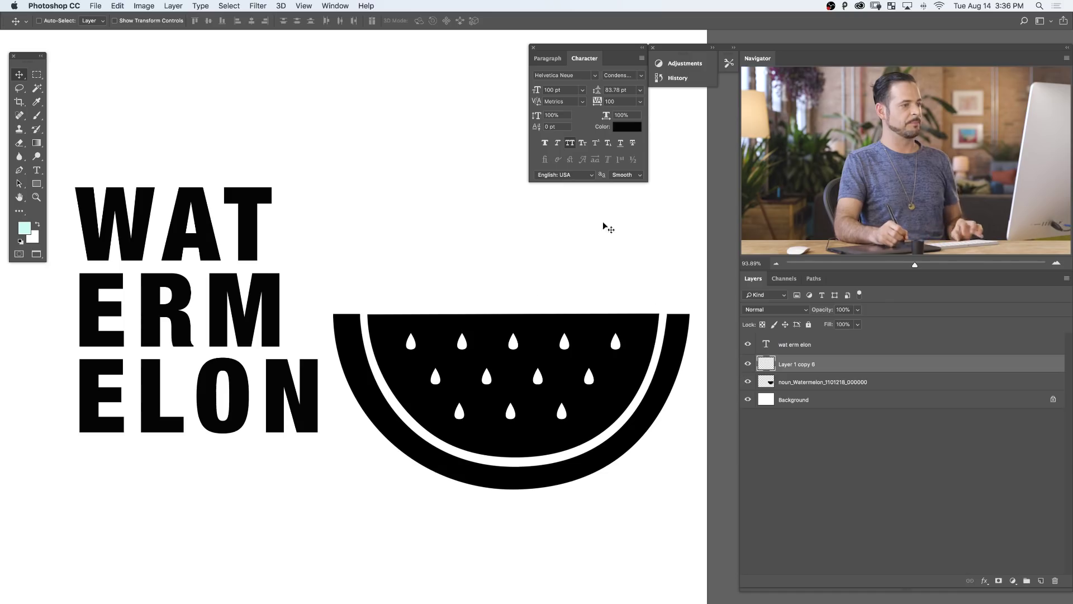
pyautogui.moveTo(552, 416); pyautogui.dragTo(521, 441)
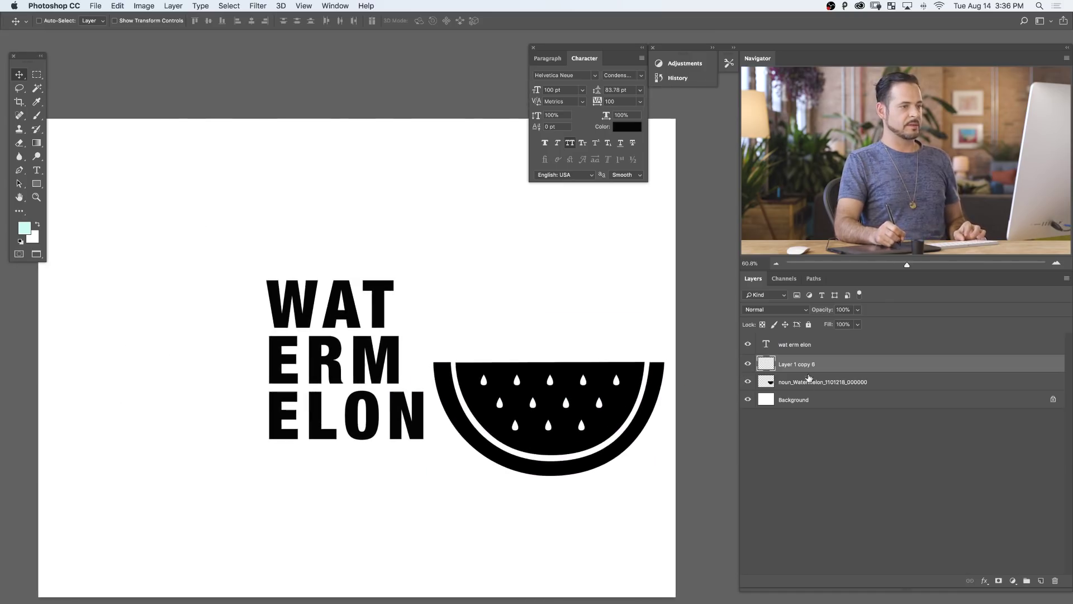
# Group the seed layer with the watermelon layer and rotate the group to about -114°
pyautogui.keyDown('shift'); pyautogui.click(836, 382); pyautogui.keyUp('shift')
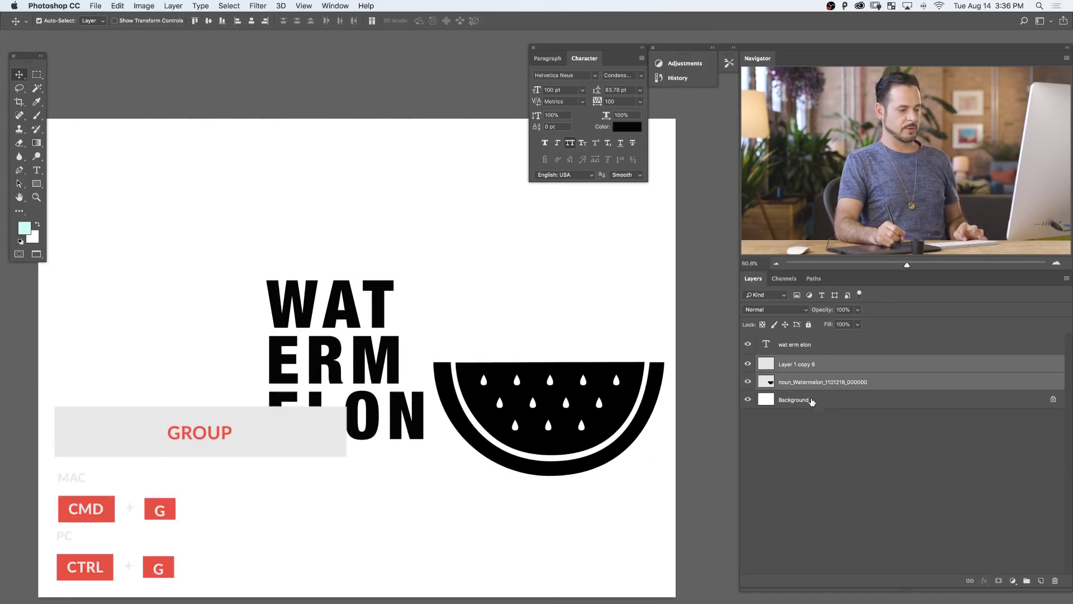
pyautogui.press('cmd+g')
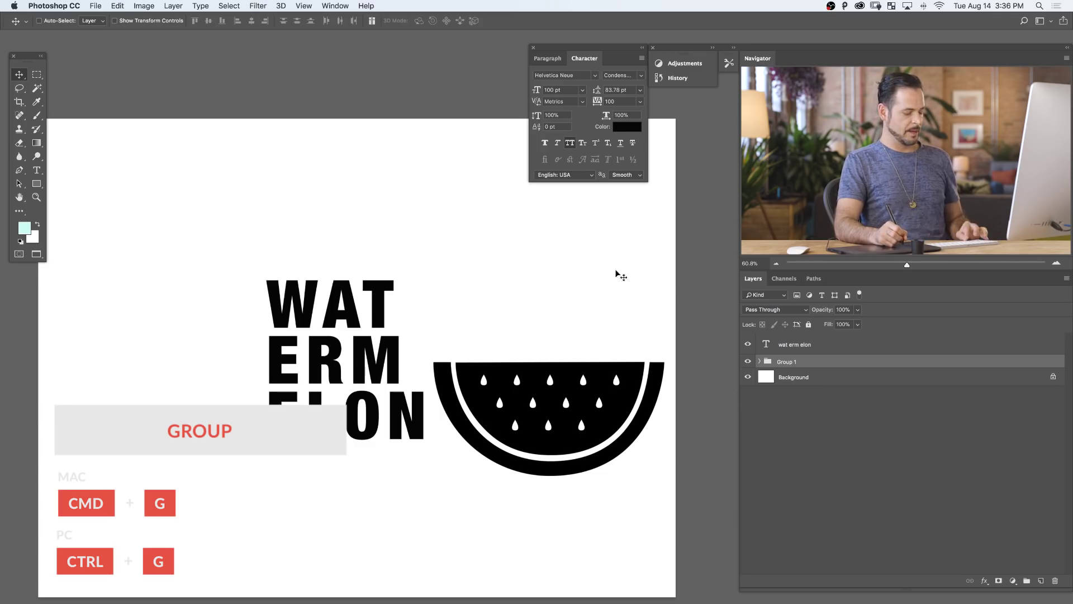
pyautogui.press('cmd+t')
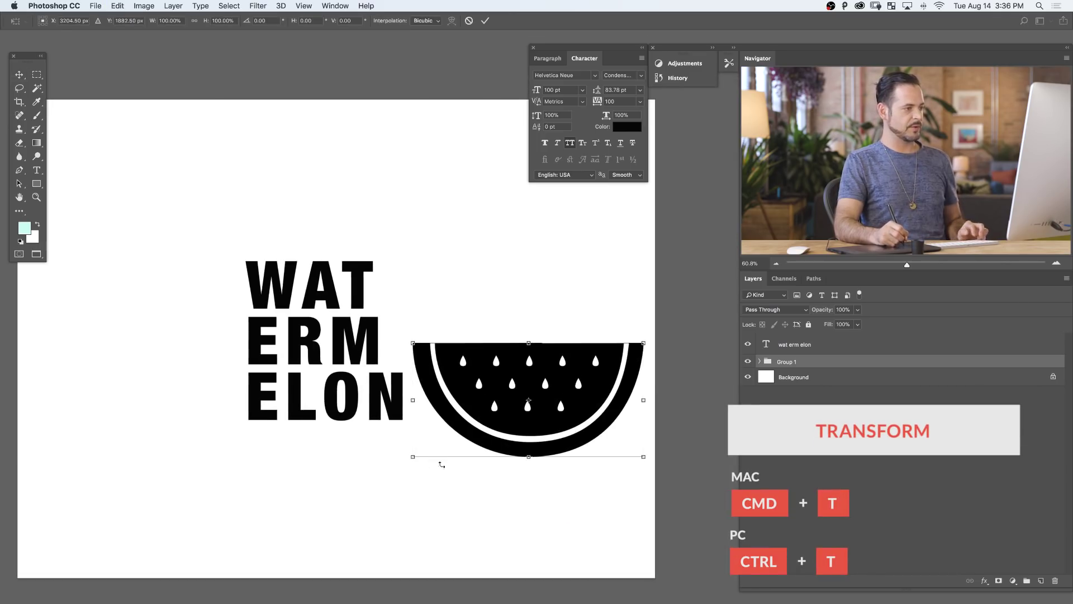
pyautogui.moveTo(438, 460); pyautogui.dragTo(647, 485)
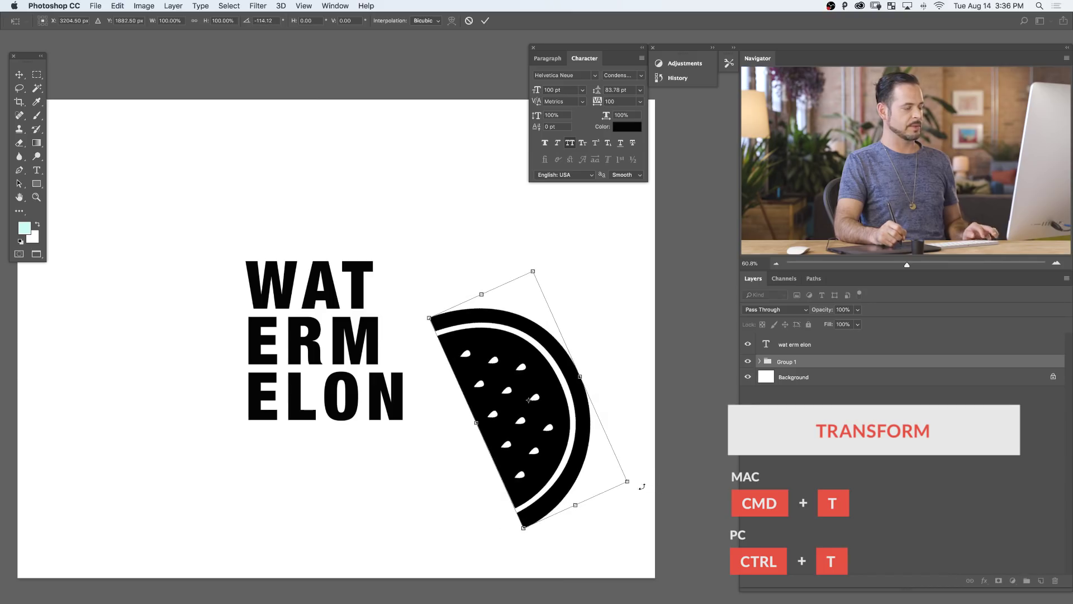
# Scale the rotated slice to about 75% and fit its flat edge diagonally against the end of the stacked lettering
pyautogui.moveTo(565, 480); pyautogui.dragTo(516, 394)
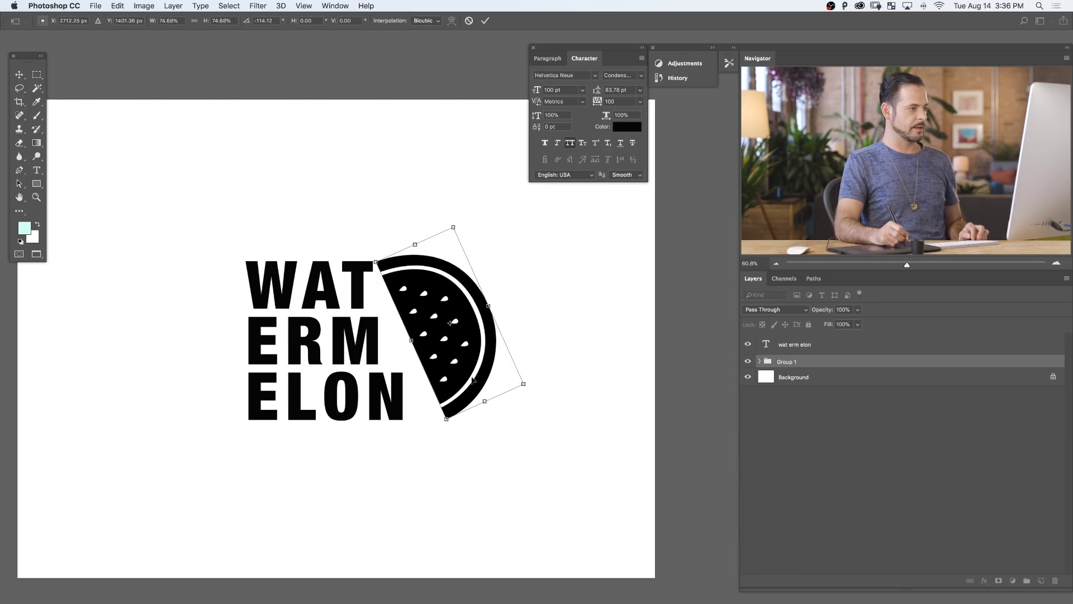
pyautogui.moveTo(420, 316); pyautogui.dragTo(314, 182)
pyautogui.moveTo(694, 490); pyautogui.dragTo(688, 496)
pyautogui.press('Return')
# Widen the kerning between the letters of the ERM line so its end follows the slice's diagonal edge
pyautogui.scroll(-5, 507, 438)
pyautogui.scroll(2, 514, 447)
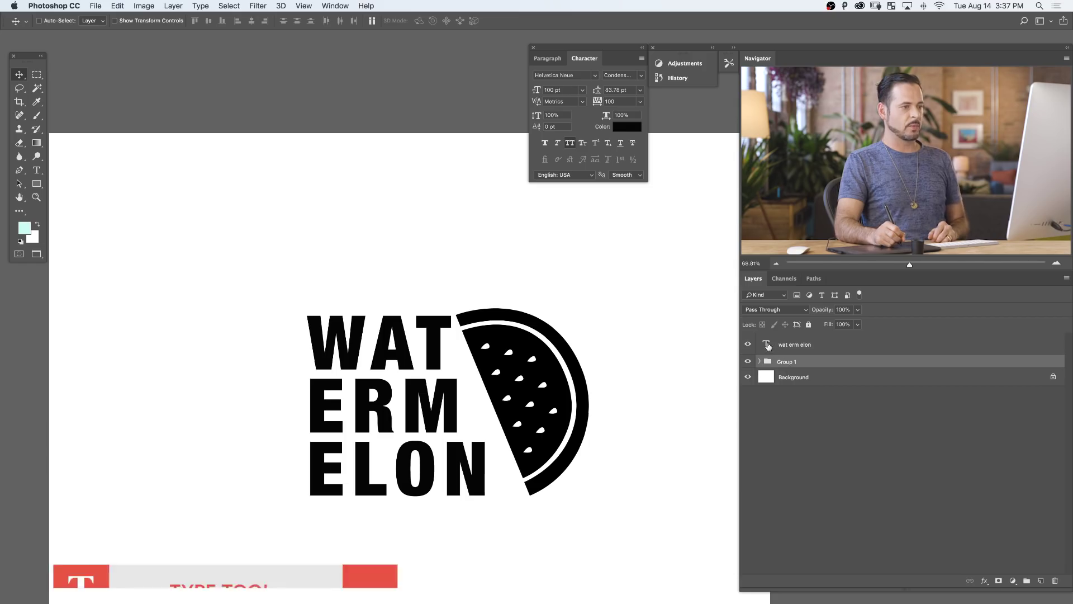
pyautogui.click(768, 345)
pyautogui.press('t')
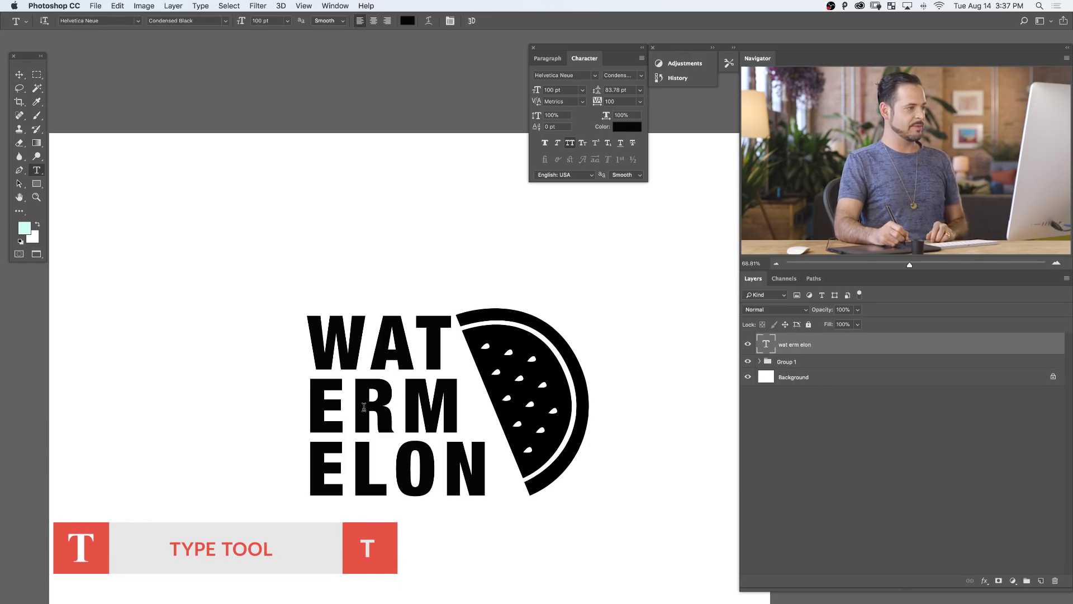
pyautogui.click(351, 411)
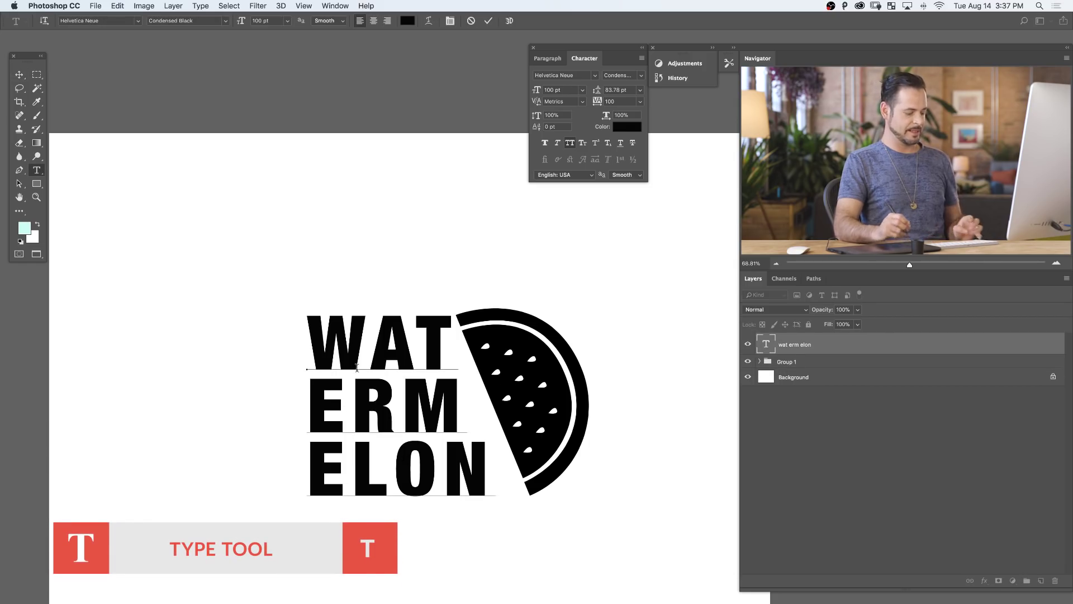
pyautogui.hotkey('alt', 'Right')
pyautogui.press('Right')
pyautogui.hotkey('alt', 'Right')
pyautogui.hotkey('alt', 'Right')
pyautogui.hotkey('alt', 'Right')
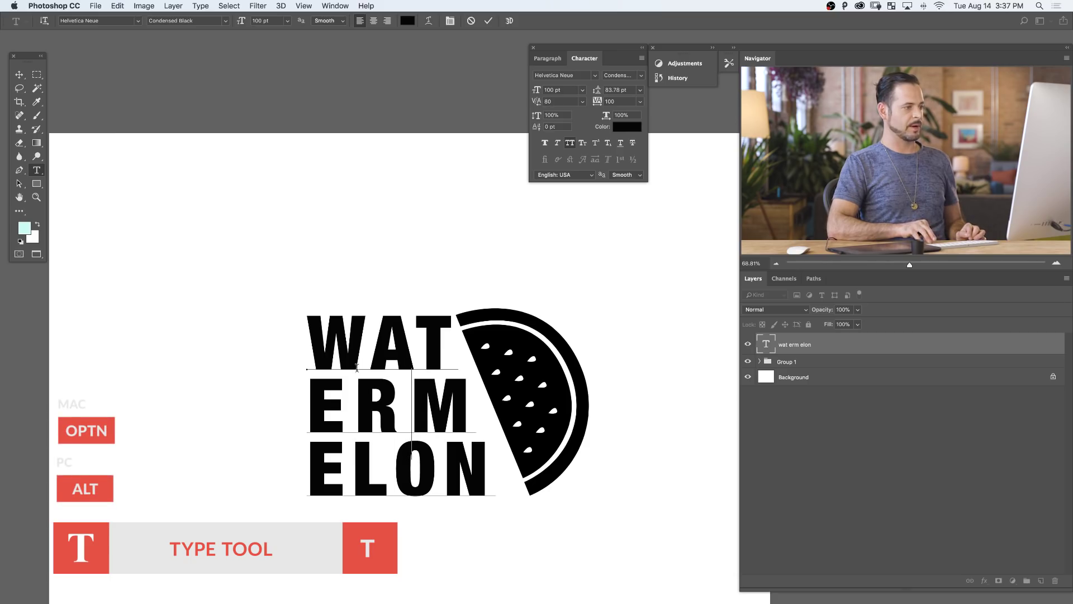
pyautogui.hotkey('alt', 'Right')
pyautogui.hotkey('alt', 'Right')
pyautogui.hotkey('alt', 'Right')
# Widen the kerning between the letters of the ELON line, up to 60, and commit the text edit
pyautogui.press('Down')
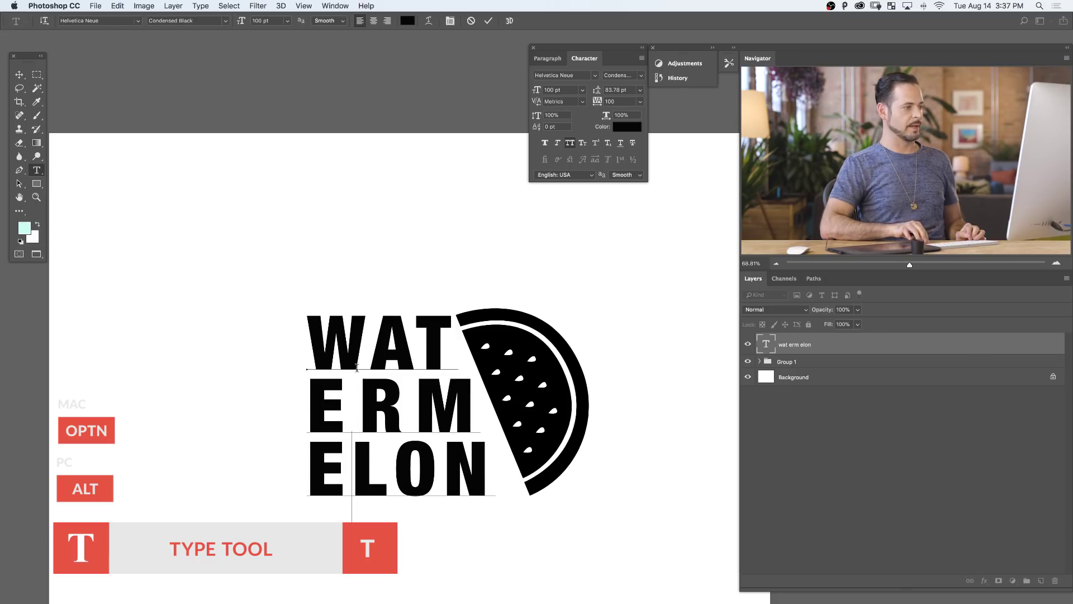
pyautogui.hotkey('alt', 'Right')
pyautogui.hotkey('alt', 'Right')
pyautogui.hotkey('alt', 'Right')
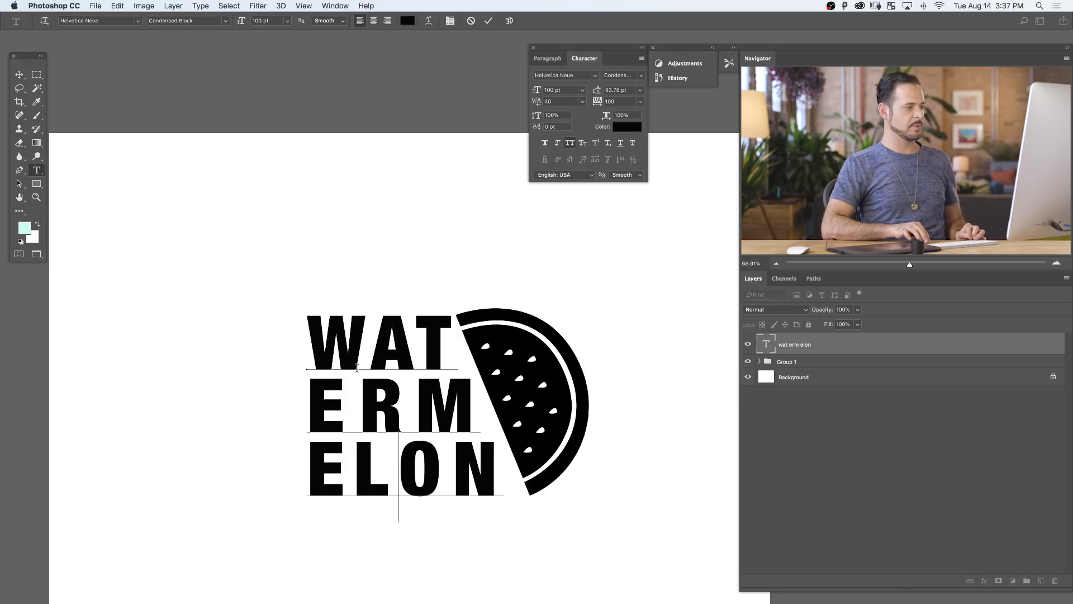
pyautogui.hotkey('alt', 'Right')
pyautogui.hotkey('alt', 'Right')
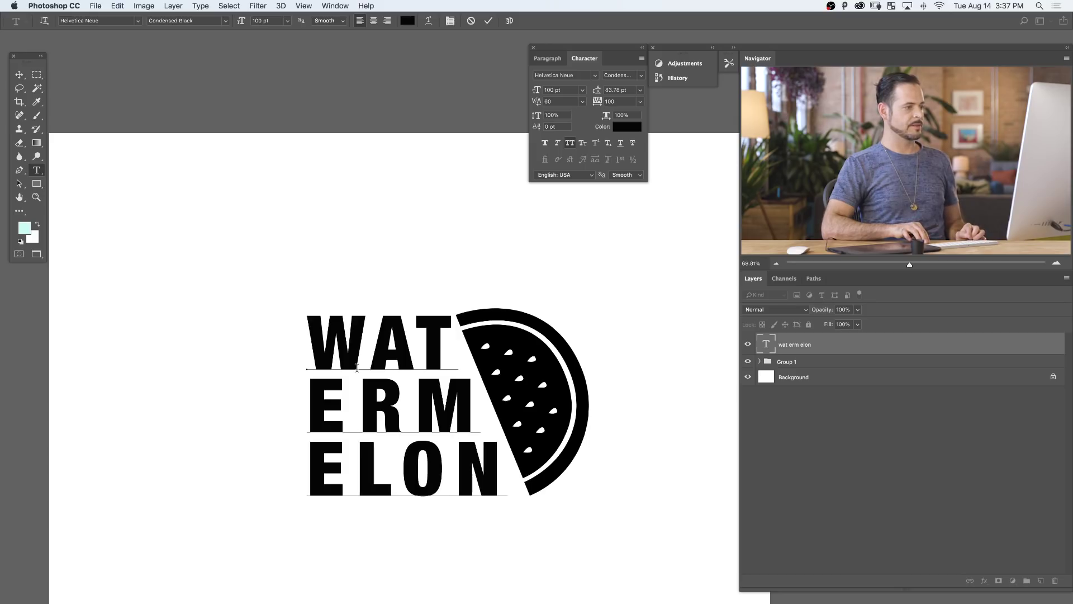
pyautogui.press('super+Return')
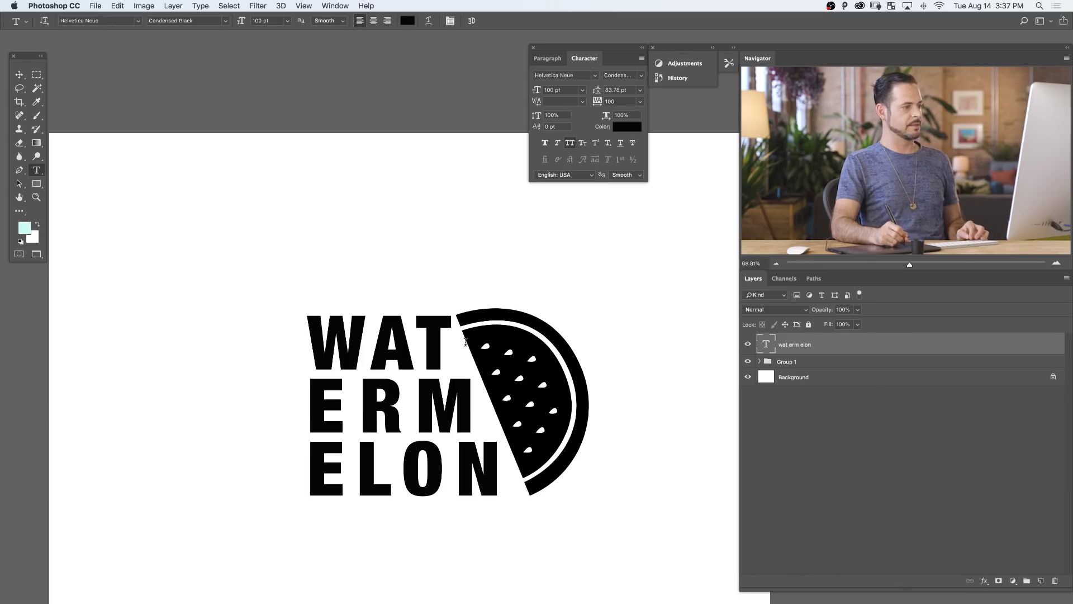
# Tighten the kerning of the WAT line, with -65 between W and A, and commit the text edit
pyautogui.click(423, 351)
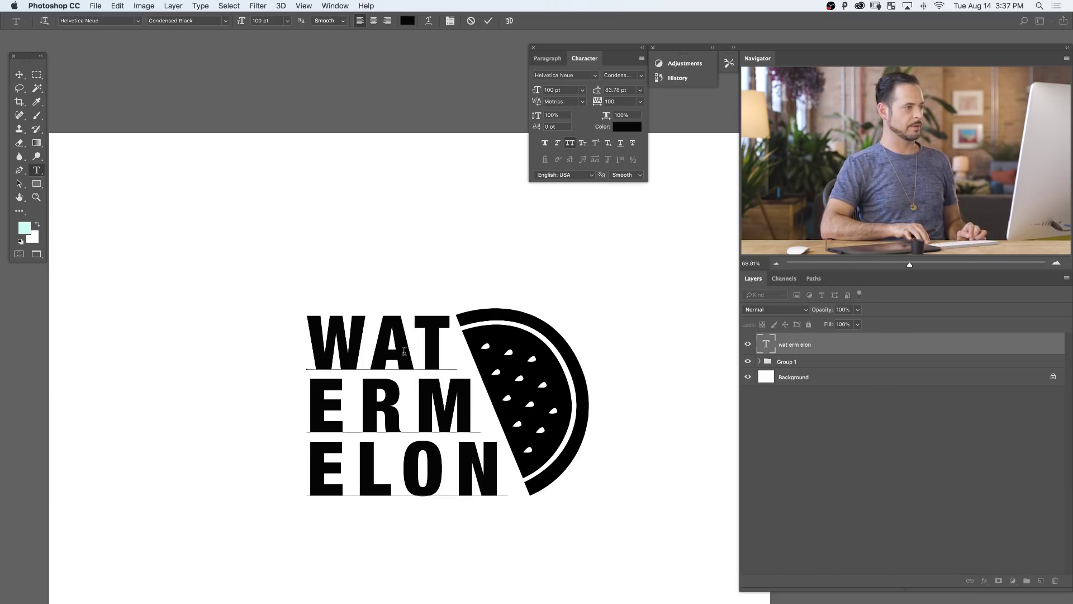
pyautogui.press('super')
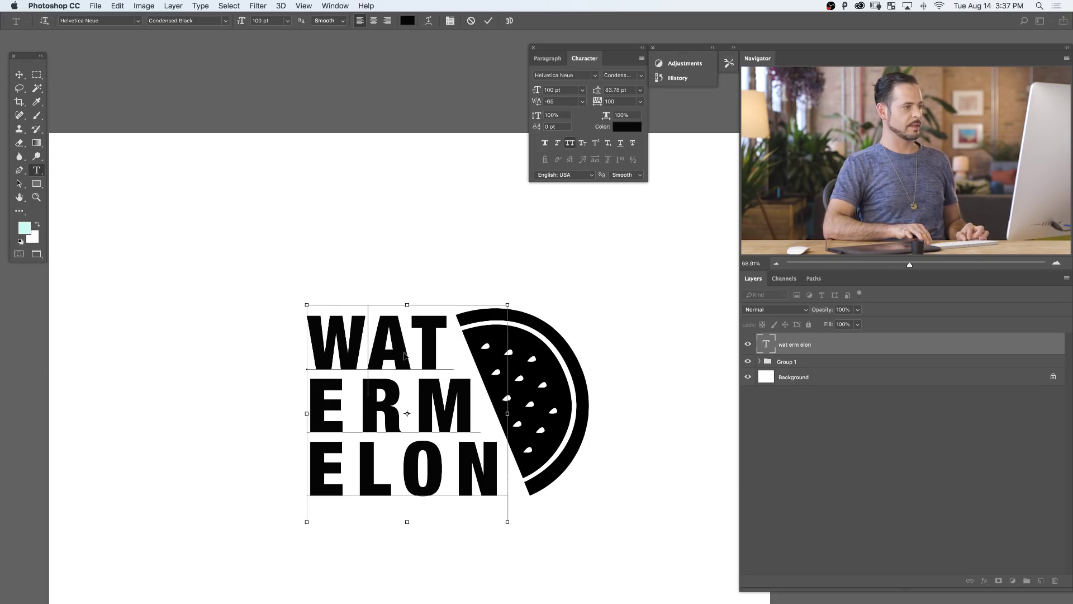
pyautogui.press('super+Return')
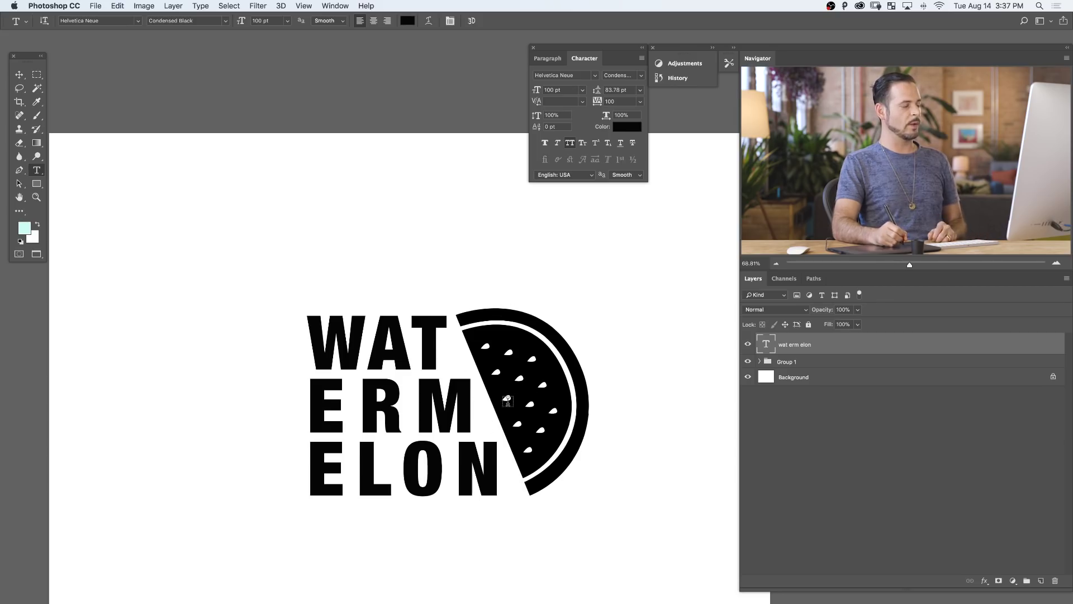
# Add a light pink Solid Color fill layer, ffcdf5, directly above the Background layer
pyautogui.moveTo(582, 440); pyautogui.dragTo(571, 400)
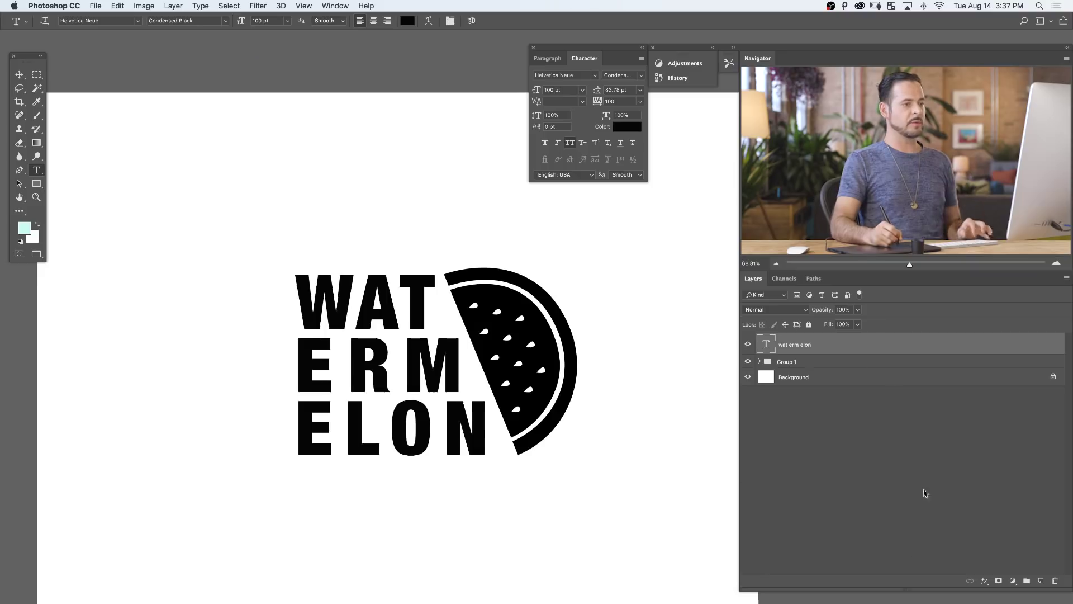
pyautogui.click(826, 378)
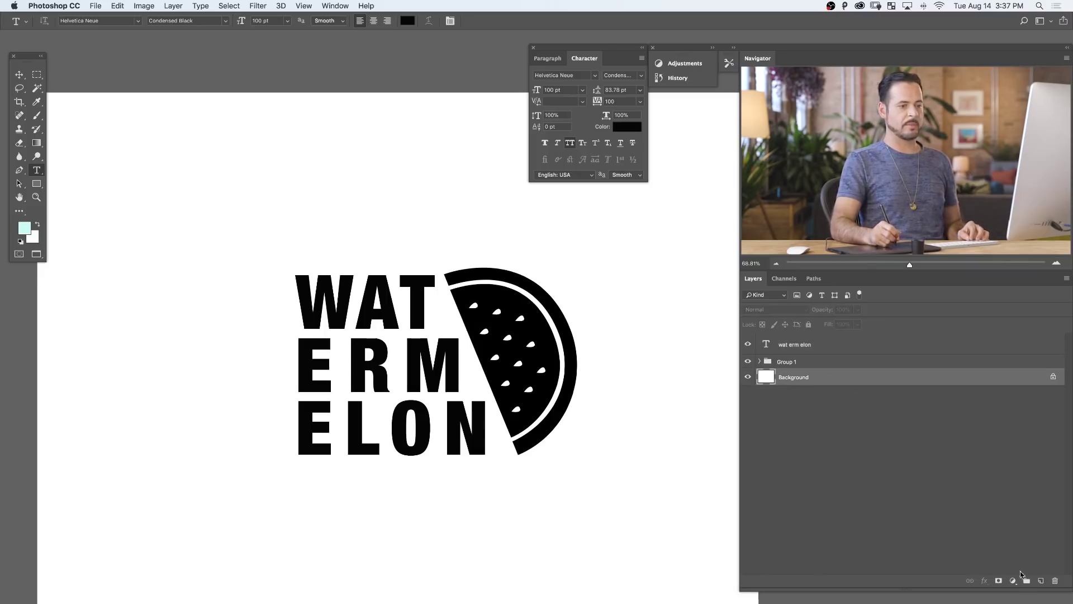
pyautogui.click(1011, 581)
pyautogui.click(1003, 400)
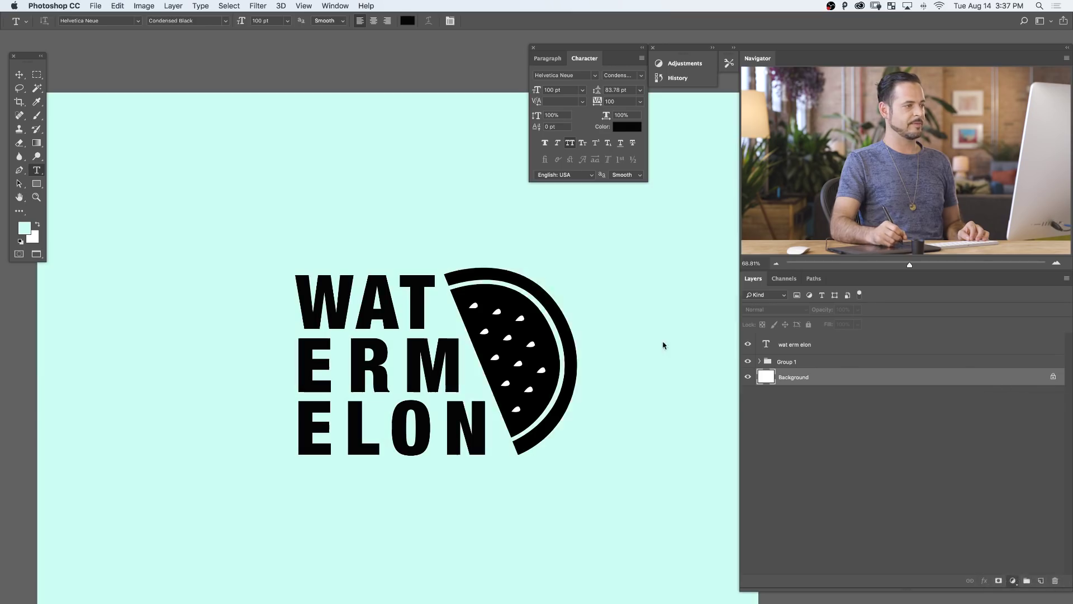
pyautogui.moveTo(616, 290); pyautogui.dragTo(615, 277)
pyautogui.moveTo(543, 268); pyautogui.dragTo(494, 254)
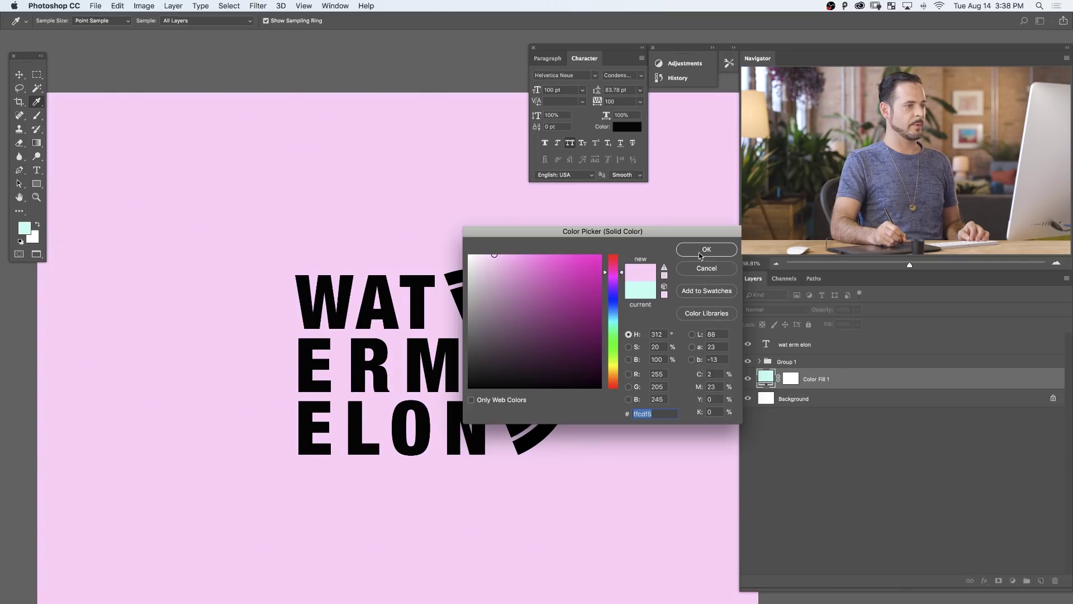
pyautogui.click(697, 253)
# Add a second Solid Color fill layer in a deeper pink, ff8ab9, above the light pink fill
pyautogui.click(1009, 582)
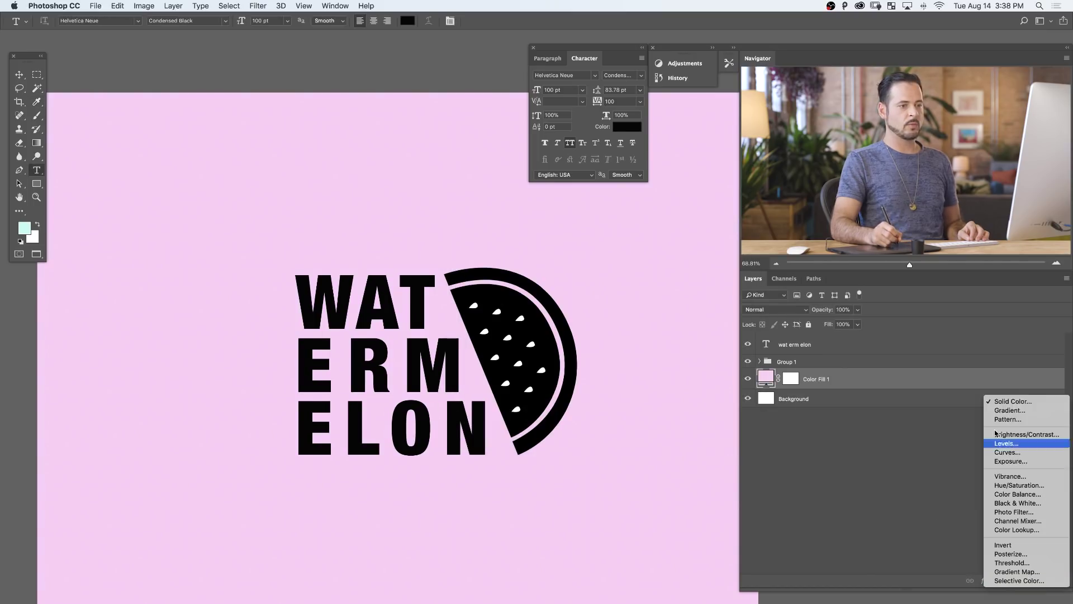
pyautogui.click(998, 399)
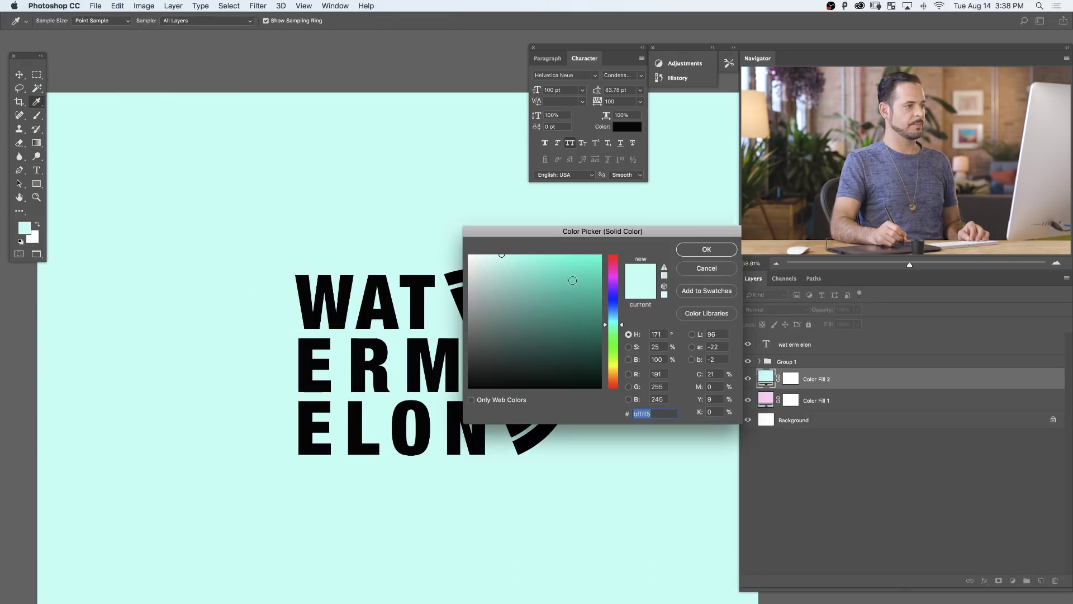
pyautogui.moveTo(612, 273); pyautogui.dragTo(611, 262)
pyautogui.click(528, 253)
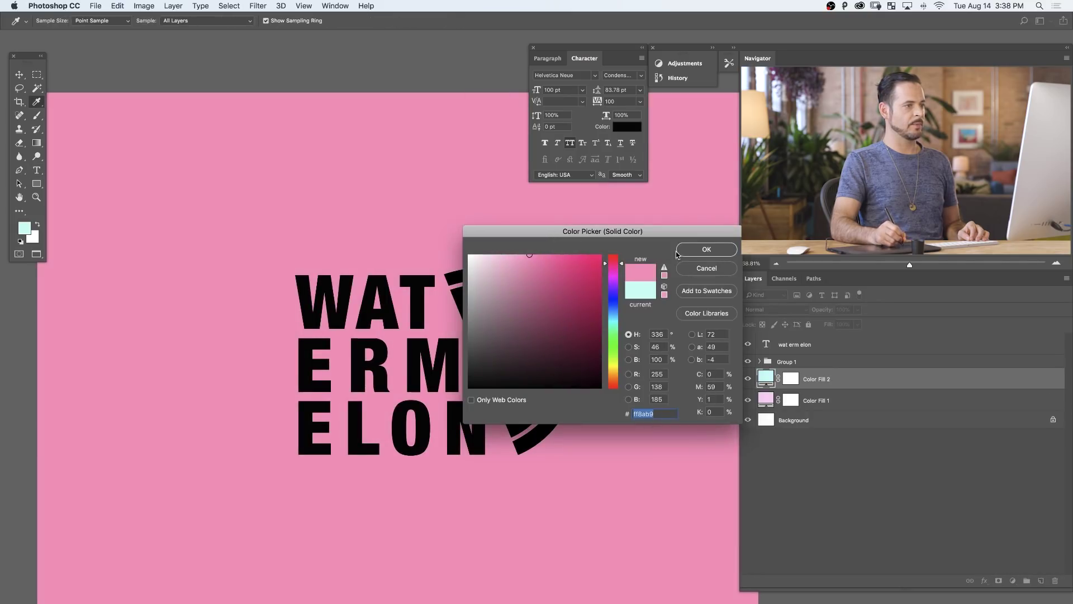
pyautogui.click(677, 252)
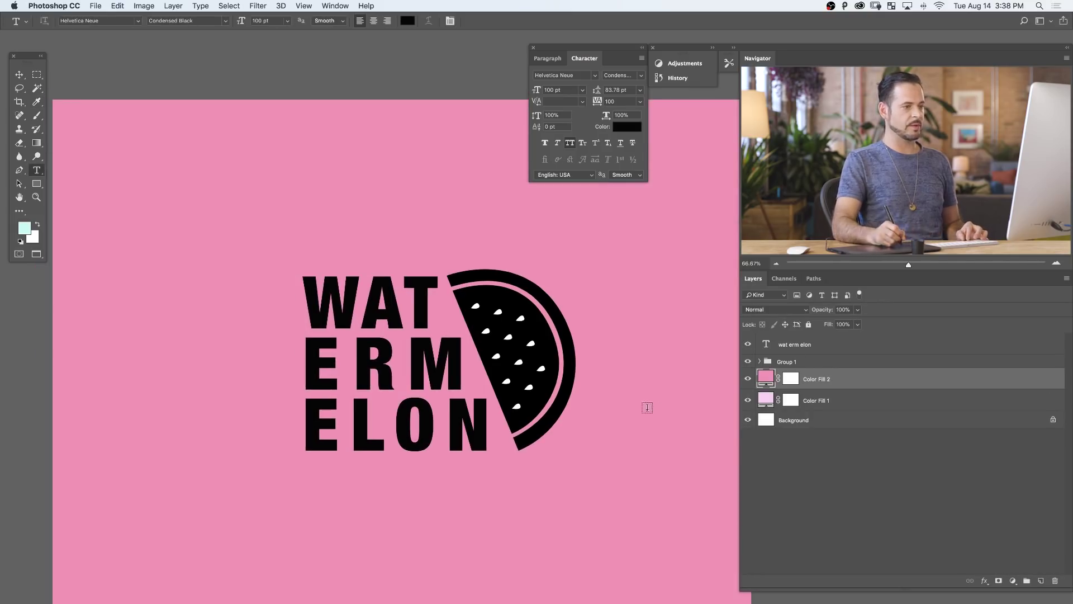
# Crop the canvas more tightly around the lettering and watermelon slice
pyautogui.moveTo(565, 413); pyautogui.dragTo(521, 431)
pyautogui.press('c')
pyautogui.moveTo(169, 175); pyautogui.dragTo(257, 239)
pyautogui.press('Return')
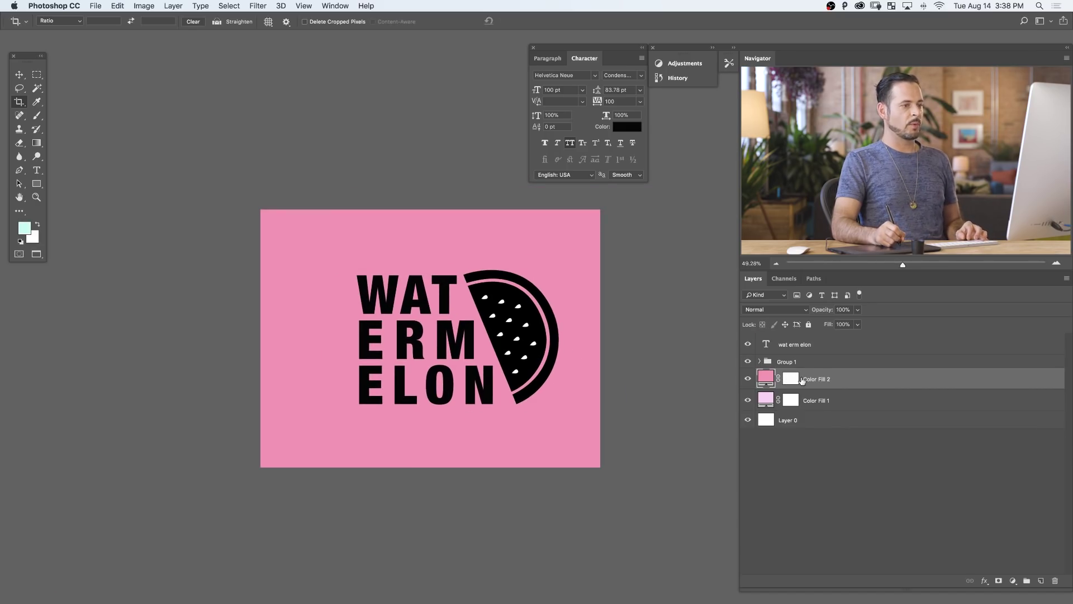
# Draw a linear black-to-white gradient from top to bottom on the deeper pink fill's mask to blend the two pinks
pyautogui.click(748, 378)
pyautogui.click(748, 379)
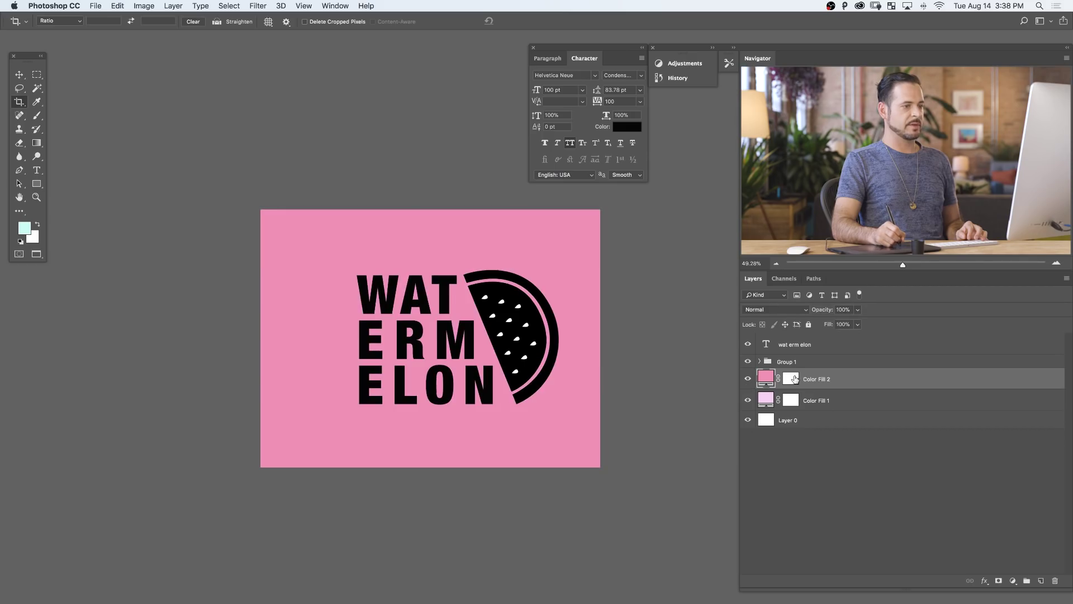
pyautogui.click(791, 378)
pyautogui.press('g')
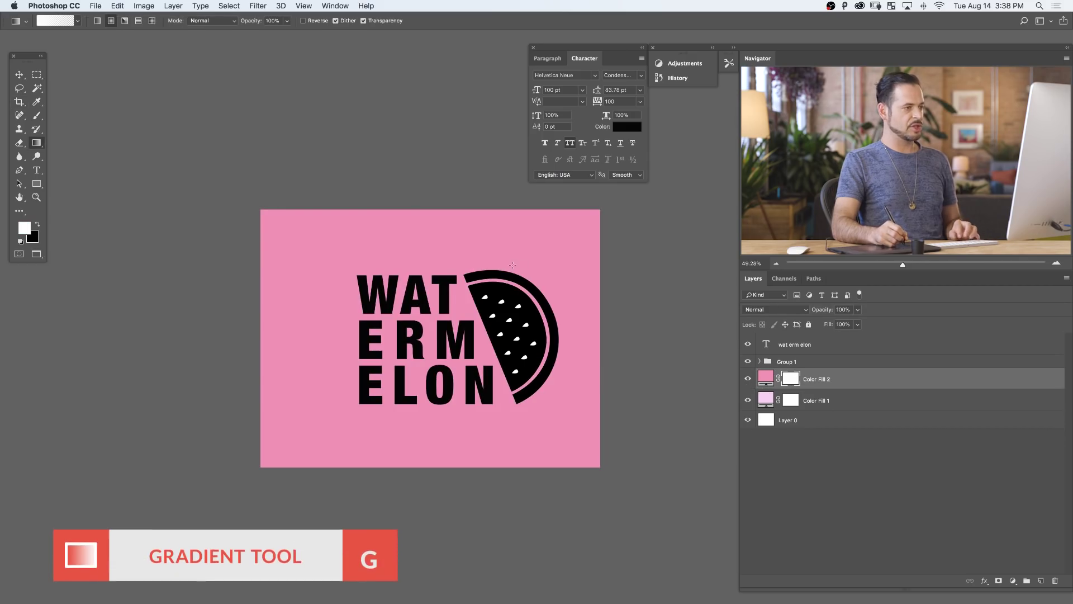
pyautogui.click(78, 21)
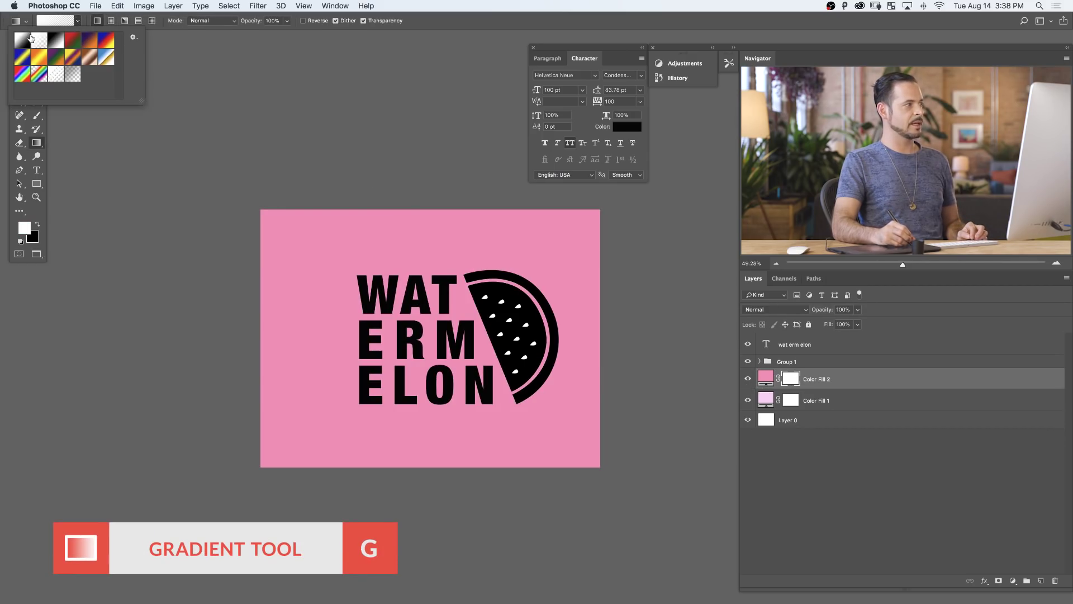
pyautogui.click(52, 41)
pyautogui.click(437, 226)
pyautogui.moveTo(432, 216); pyautogui.dragTo(442, 357)
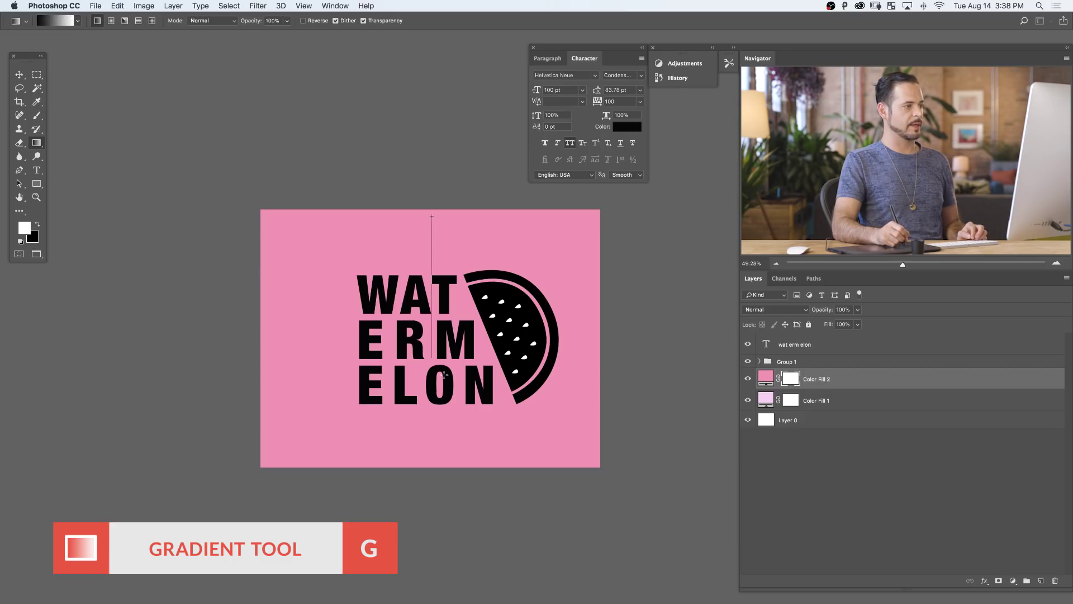
pyautogui.moveTo(452, 474); pyautogui.dragTo(454, 473)
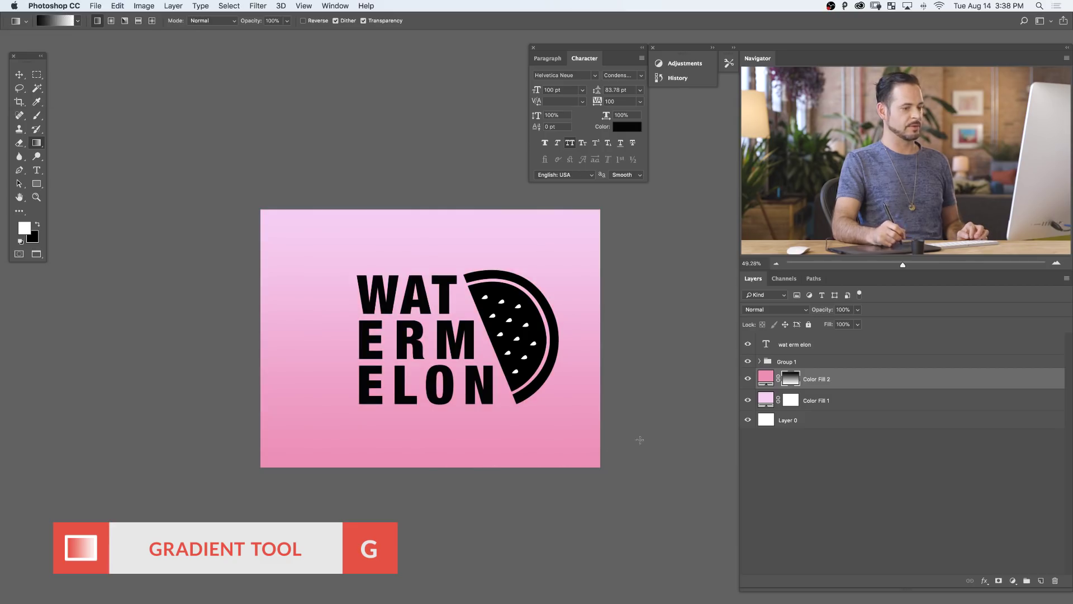
# Invert the deeper pink fill's mask back and forth to compare the two gradient directions
pyautogui.press('super+i')
pyautogui.press('super+i')
pyautogui.press('super+i')
pyautogui.press('super+i')
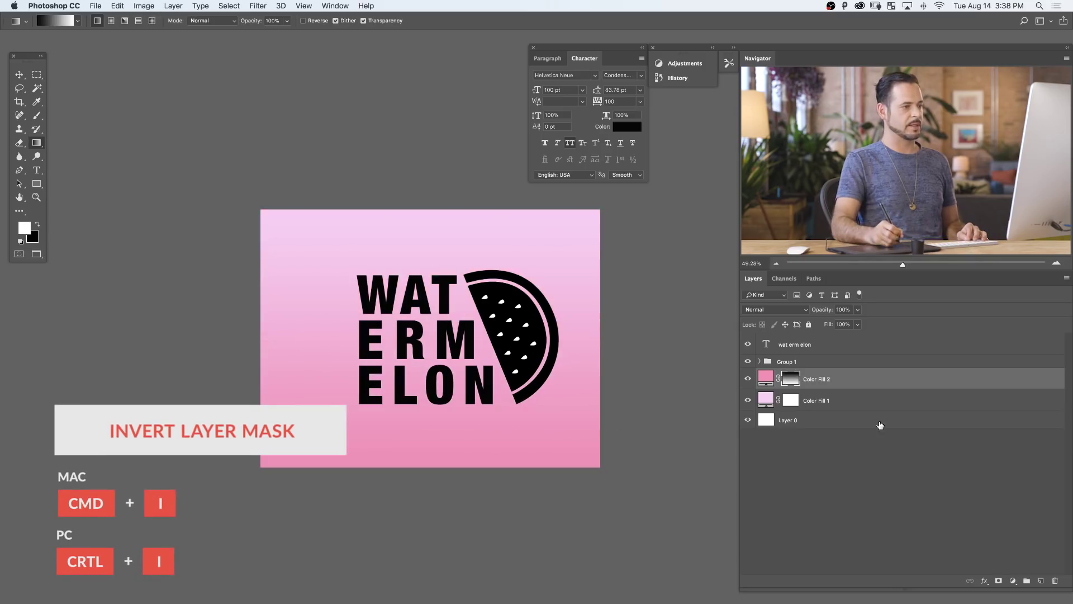
# Change the deeper pink fill's colour to the slightly more muted f18bb4
pyautogui.doubleClick(764, 381)
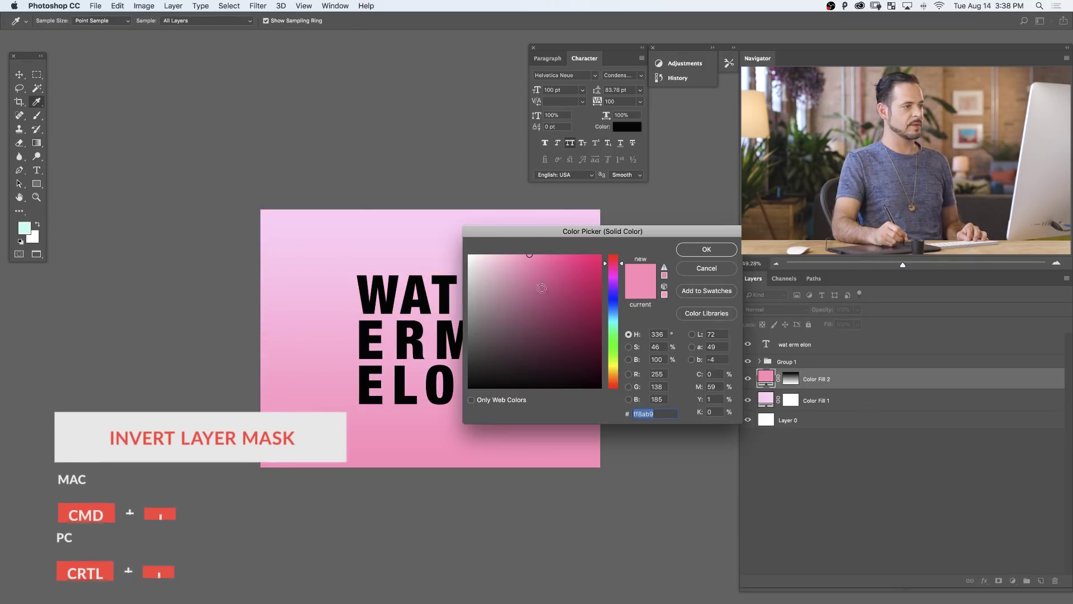
pyautogui.moveTo(529, 274); pyautogui.dragTo(517, 269)
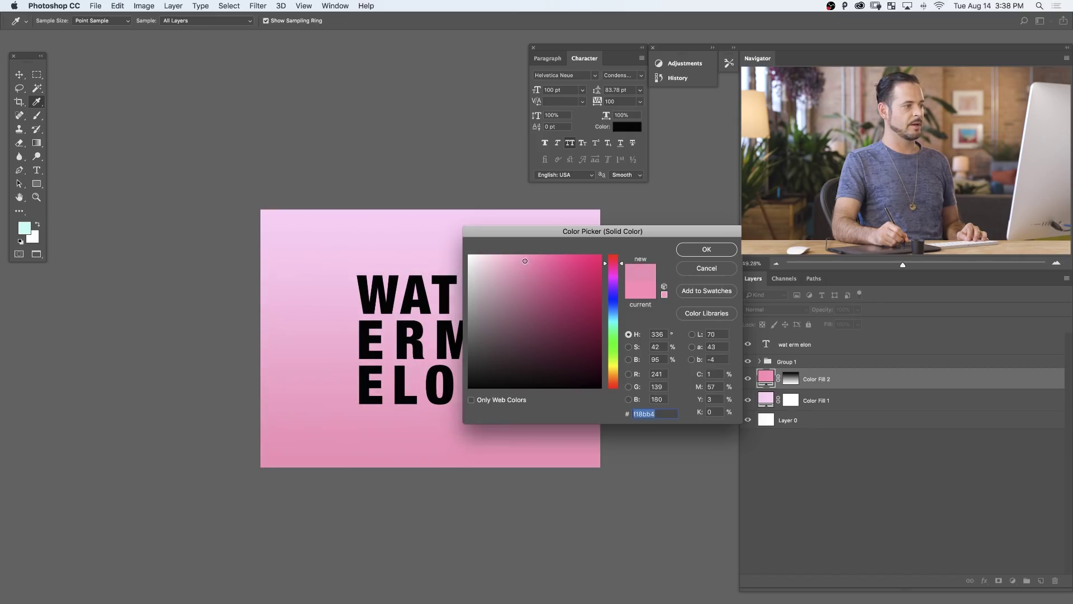
pyautogui.click(706, 249)
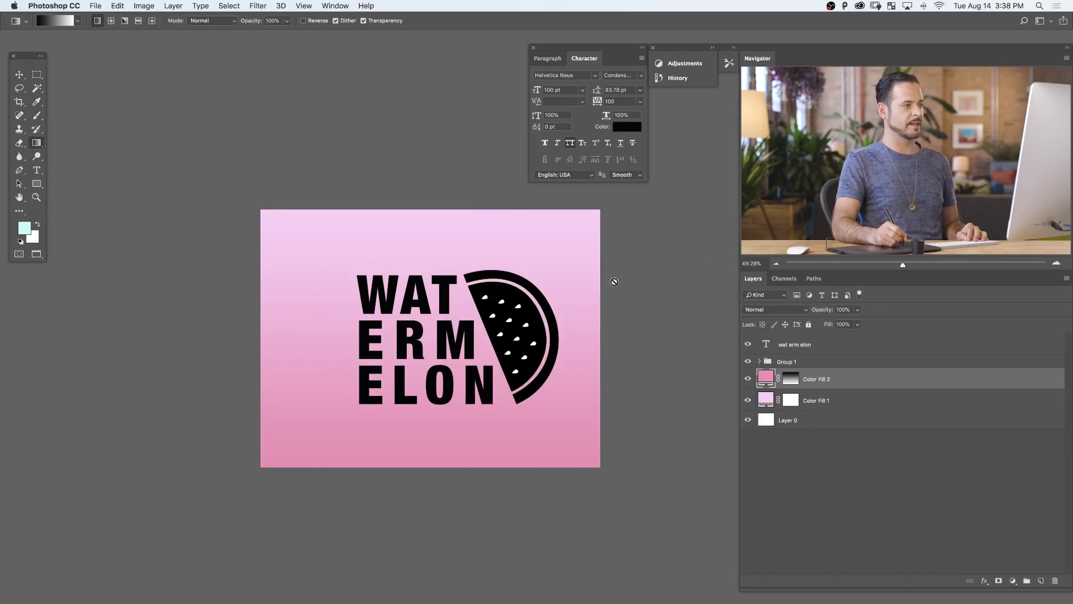
pyautogui.moveTo(552, 371); pyautogui.dragTo(581, 360)
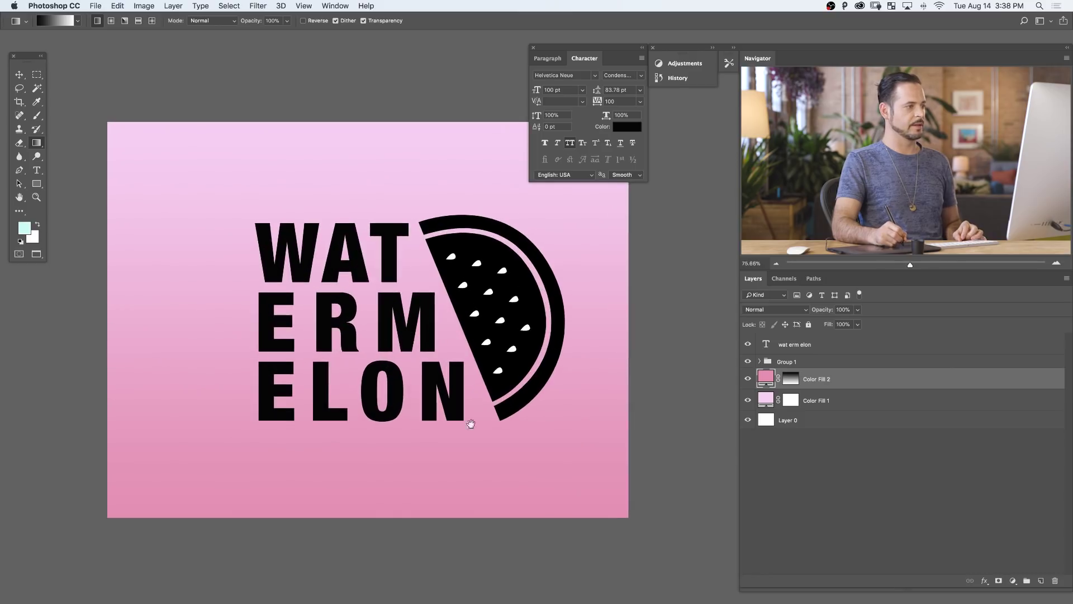
# Toggle the deeper pink fill's visibility to compare the background with and without it
pyautogui.moveTo(470, 424); pyautogui.dragTo(499, 442)
pyautogui.click(747, 379)
pyautogui.click(747, 379)
pyautogui.moveTo(529, 377); pyautogui.dragTo(540, 395)
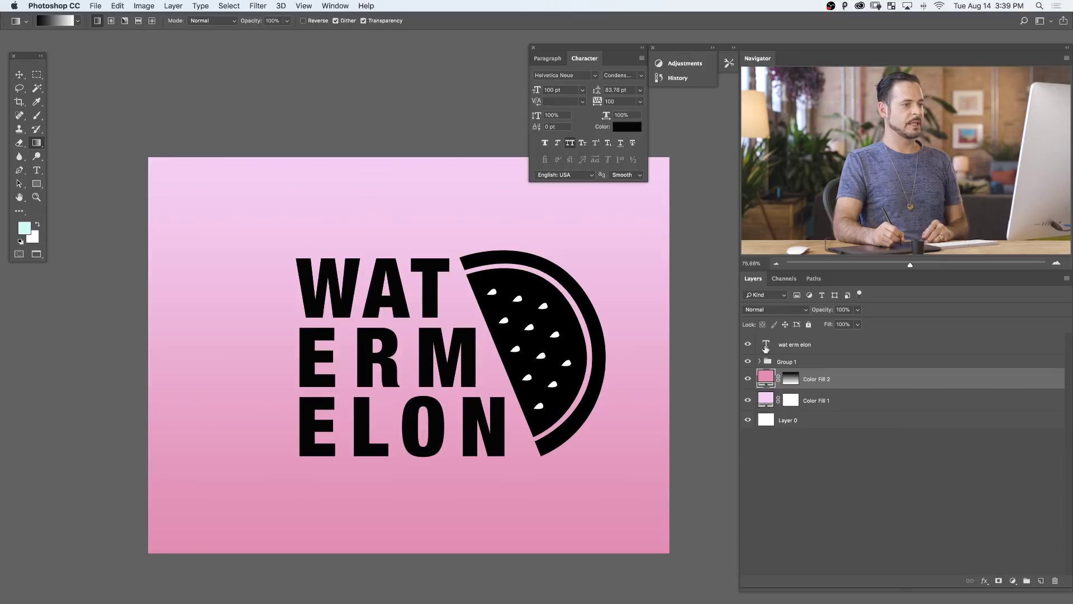
# Change the WATERMELON lettering's text colour to white (ffffff)
pyautogui.click(749, 341)
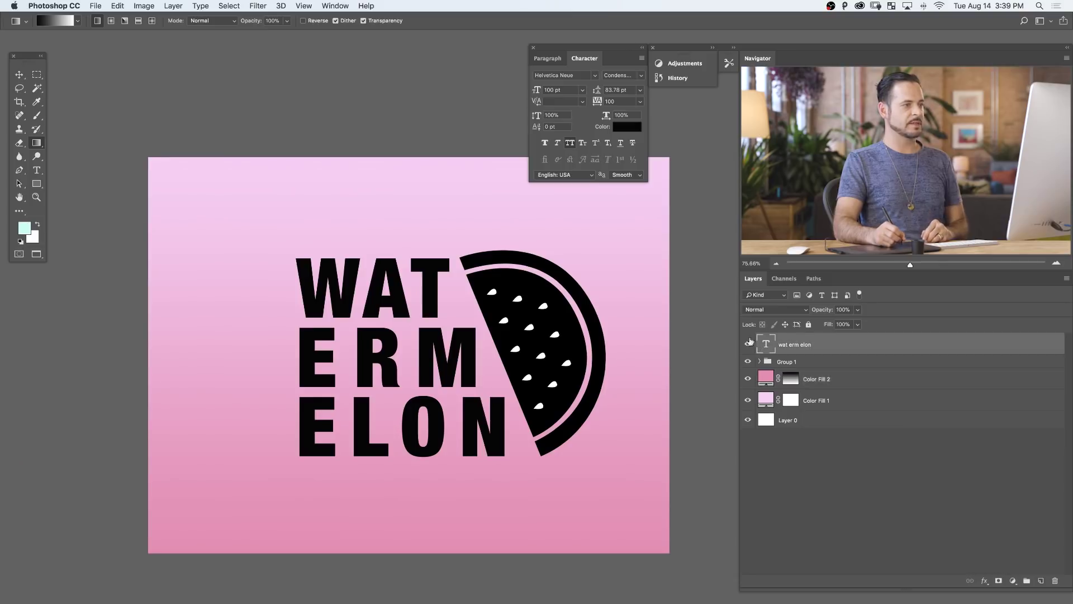
pyautogui.click(628, 127)
pyautogui.click(469, 256)
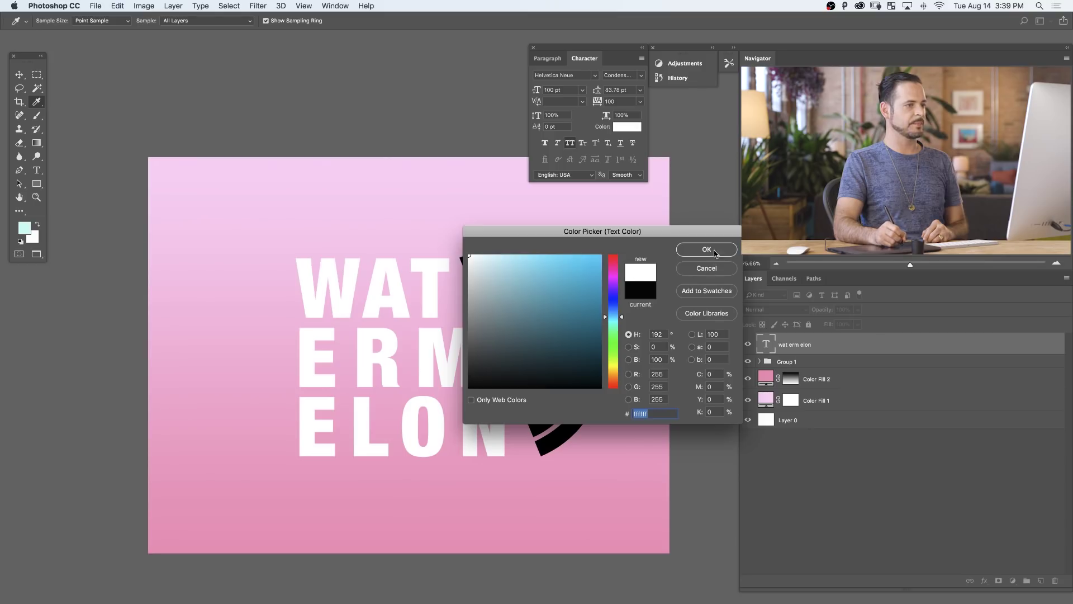
pyautogui.click(707, 250)
# Expand the watermelon group, identify the seeds layer by toggling its visibility, and invert the seeds' colour to black
pyautogui.click(760, 364)
pyautogui.click(758, 361)
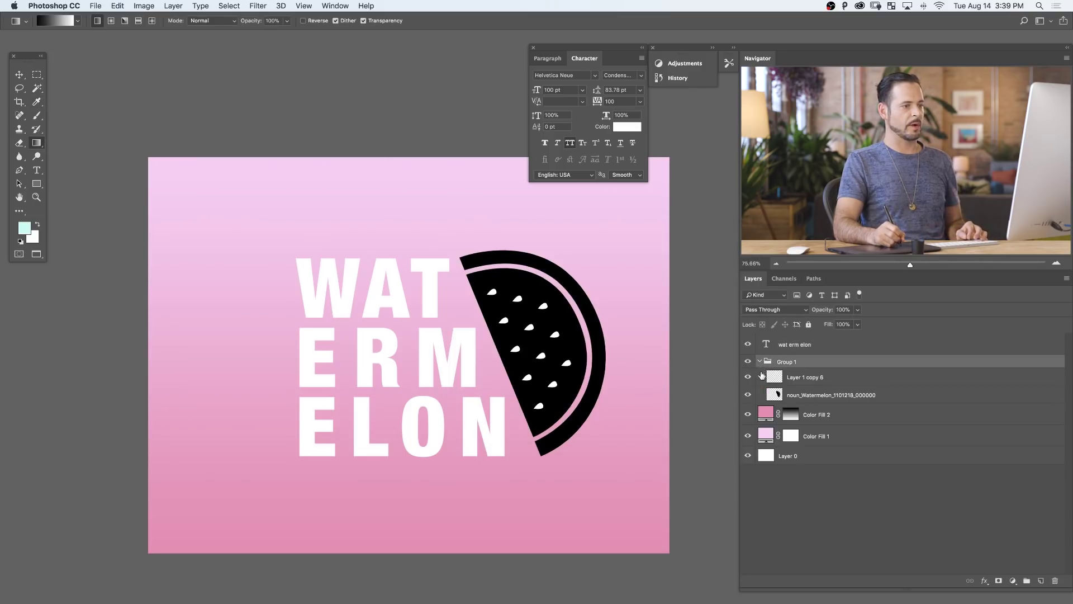
pyautogui.click(748, 378)
pyautogui.click(748, 378)
pyautogui.click(748, 378)
pyautogui.click(748, 378)
pyautogui.click(817, 376)
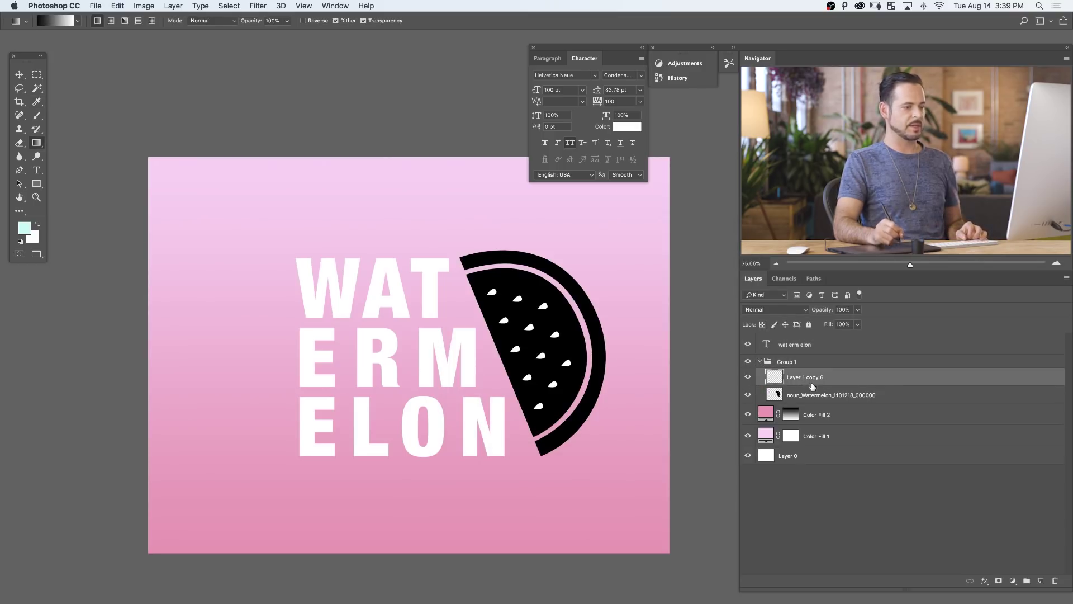
pyautogui.press('super+i')
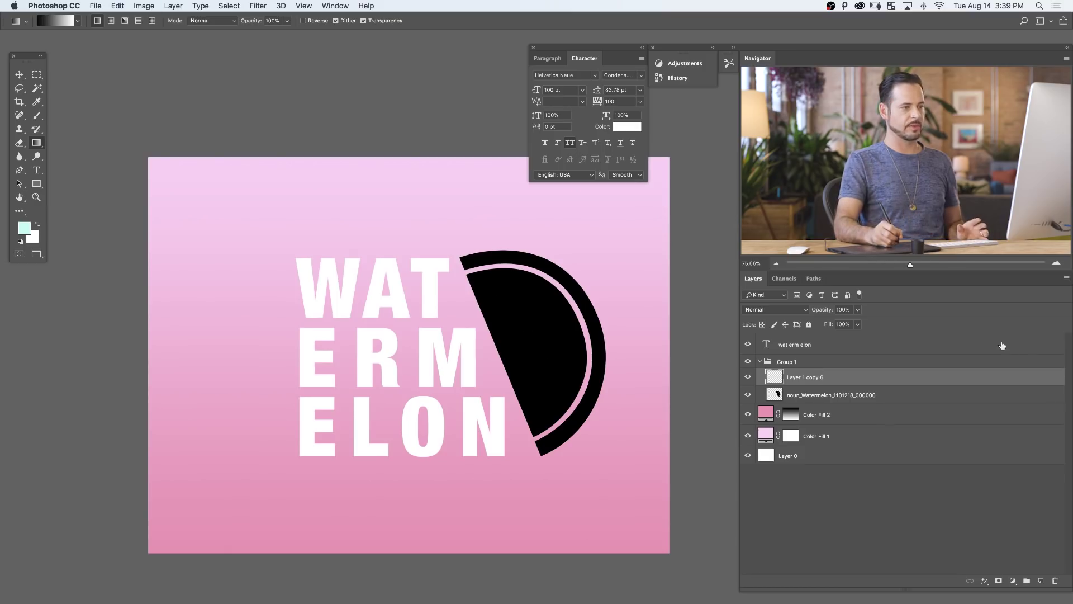
# Hide the seeds layer and select the watermelon slice layer, toggling its visibility to check its contents
pyautogui.scroll(5, 567, 352)
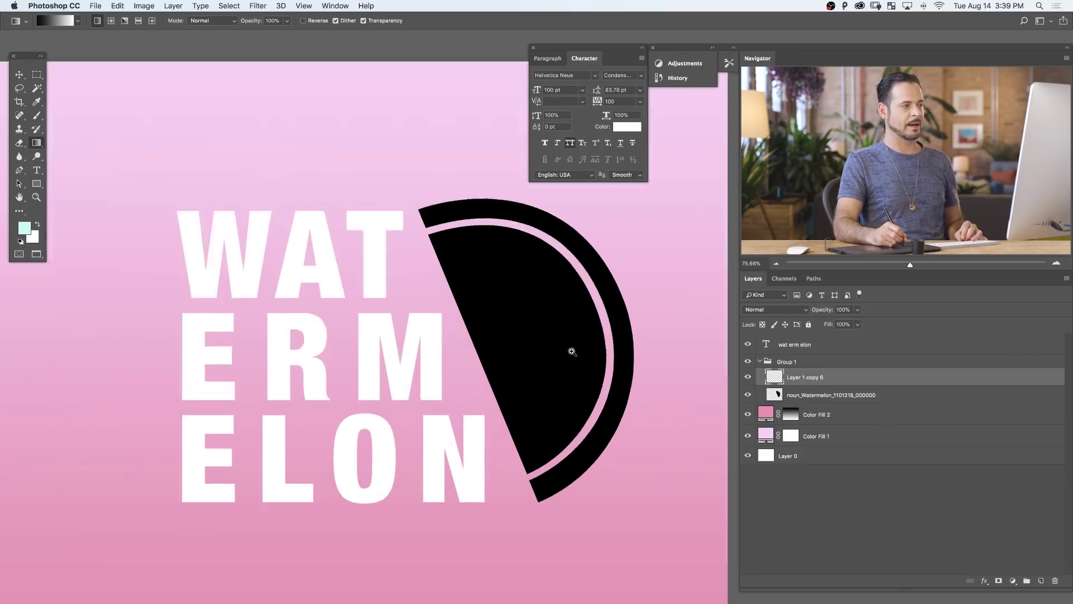
pyautogui.click(748, 394)
pyautogui.click(747, 395)
pyautogui.click(748, 377)
pyautogui.click(769, 399)
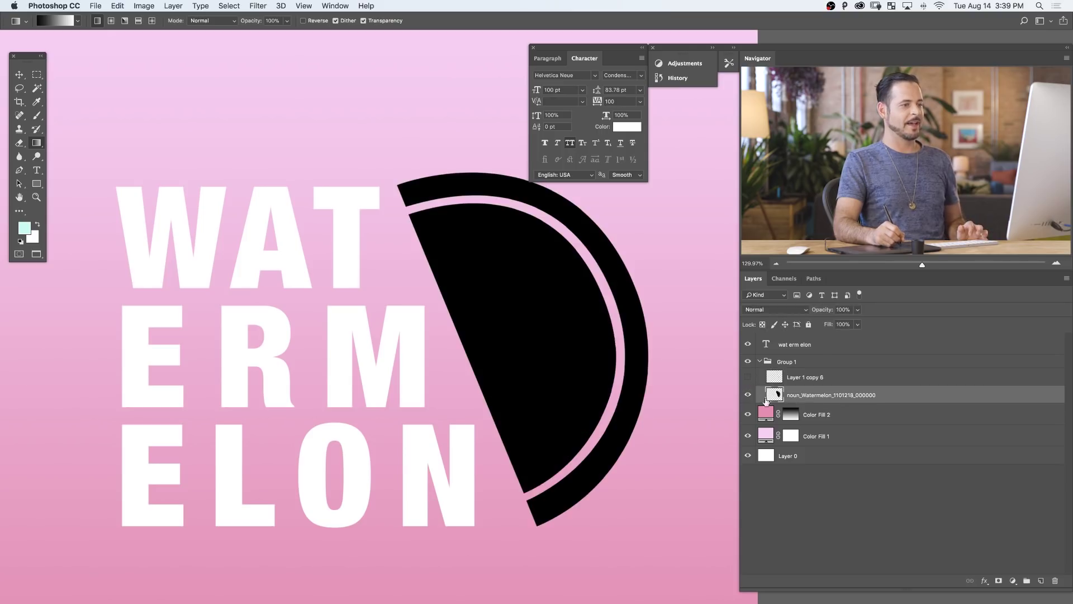
pyautogui.click(748, 395)
pyautogui.click(748, 396)
pyautogui.click(748, 396)
pyautogui.click(748, 395)
pyautogui.moveTo(547, 334); pyautogui.dragTo(503, 345)
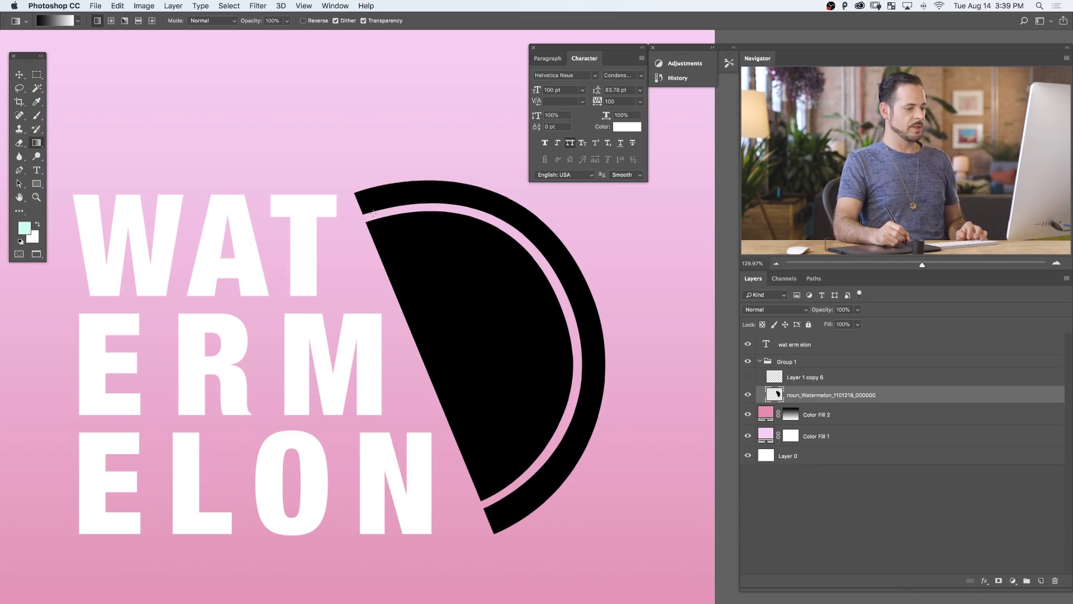
# Draw a curved pen path through the gap between the slice's rind and flesh, from the upper end to the lower end
pyautogui.press('p')
pyautogui.scroll(3, 364, 160)
pyautogui.click(366, 151)
pyautogui.click(363, 248)
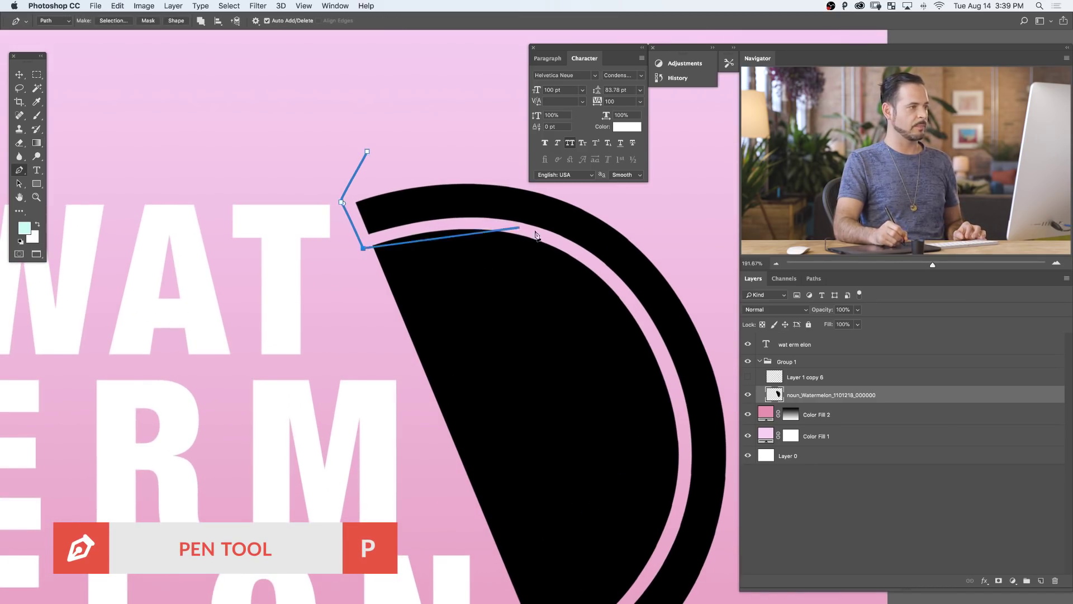
pyautogui.moveTo(536, 232); pyautogui.dragTo(604, 264)
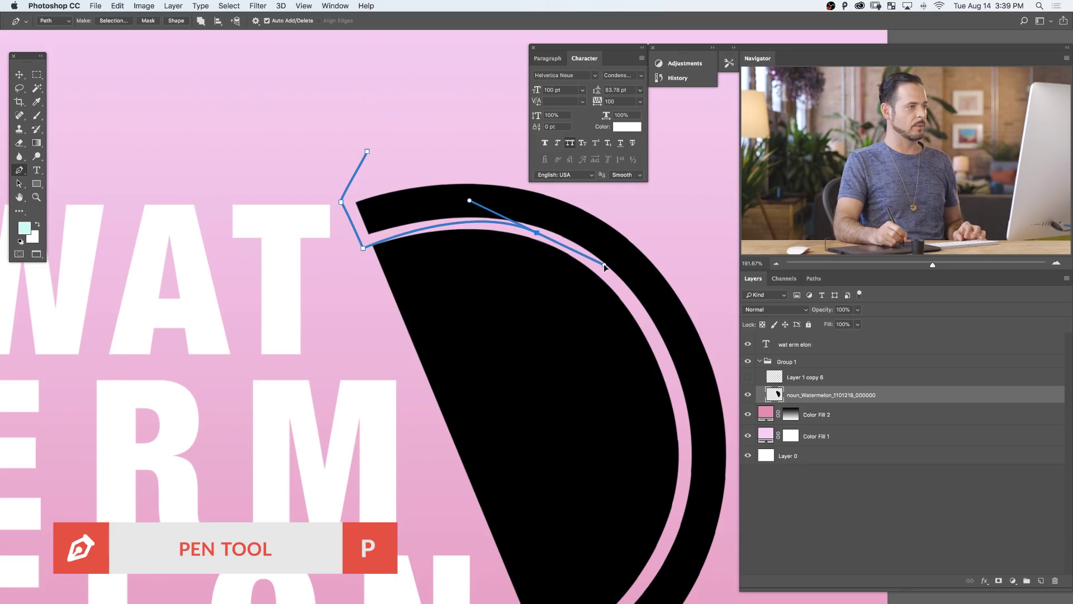
pyautogui.scroll(-4, 635, 337)
pyautogui.hscroll(4, 635, 338)
pyautogui.moveTo(581, 324); pyautogui.dragTo(601, 443)
pyautogui.moveTo(428, 560); pyautogui.dragTo(374, 581)
pyautogui.moveTo(460, 567); pyautogui.dragTo(461, 485)
# Continue the pen path loosely around the outside of the rind and close it at its starting point
pyautogui.click(464, 548)
pyautogui.click(632, 497)
pyautogui.moveTo(723, 280); pyautogui.dragTo(723, 275)
pyautogui.moveTo(685, 309); pyautogui.dragTo(671, 517)
pyautogui.click(534, 244)
pyautogui.click(389, 148)
pyautogui.click(273, 167)
pyautogui.moveTo(248, 172); pyautogui.dragTo(241, 266)
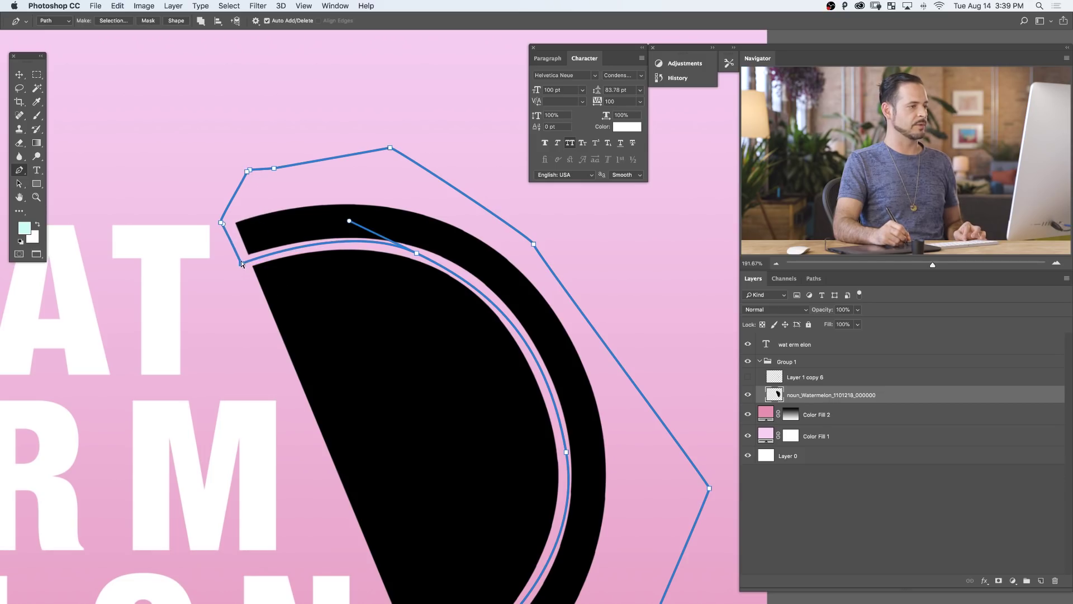
# Adjust the path's upper anchor point to follow the gap, and convert the rind path into a selection
pyautogui.click(418, 257)
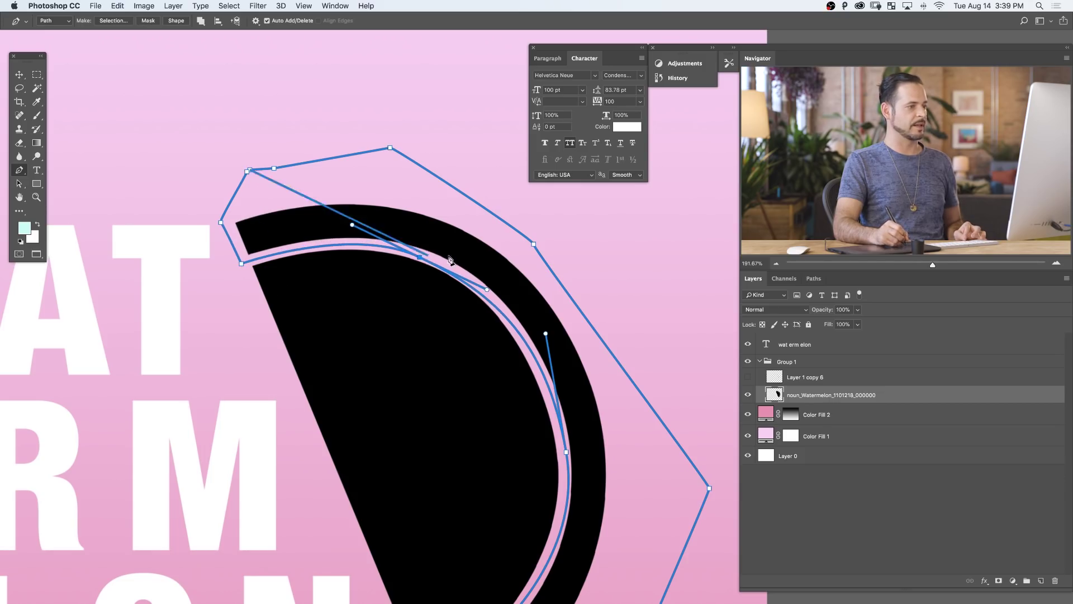
pyautogui.moveTo(460, 436); pyautogui.dragTo(453, 352)
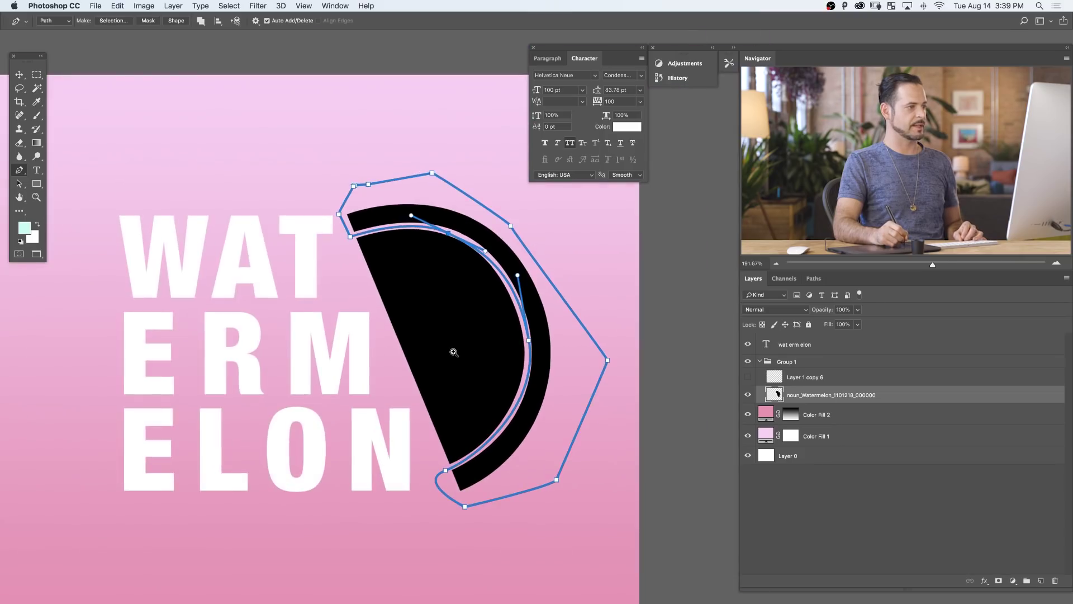
pyautogui.press('Escape')
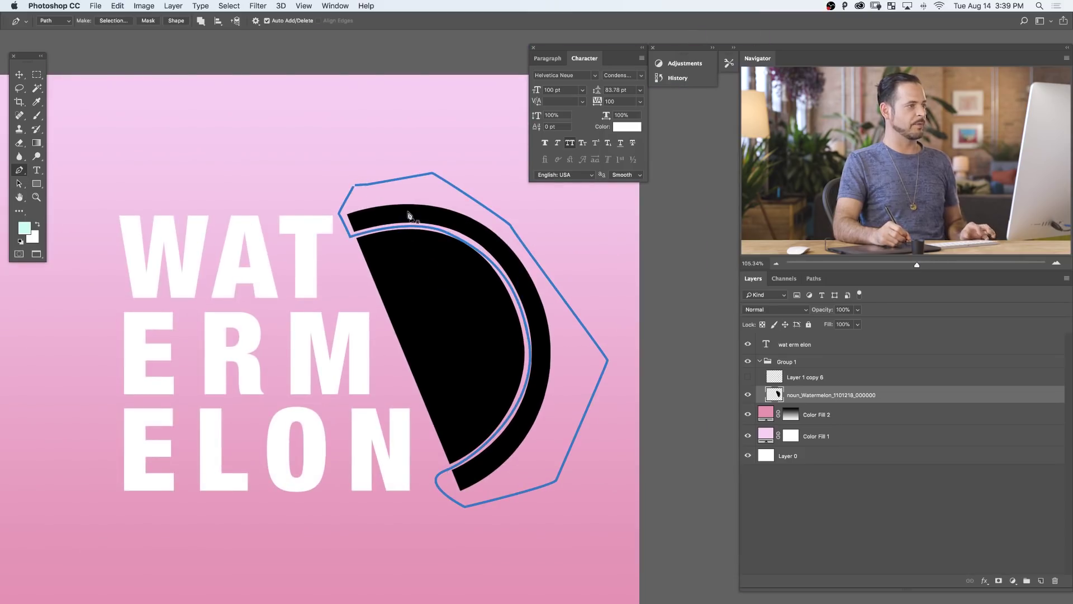
pyautogui.rightClick(570, 360)
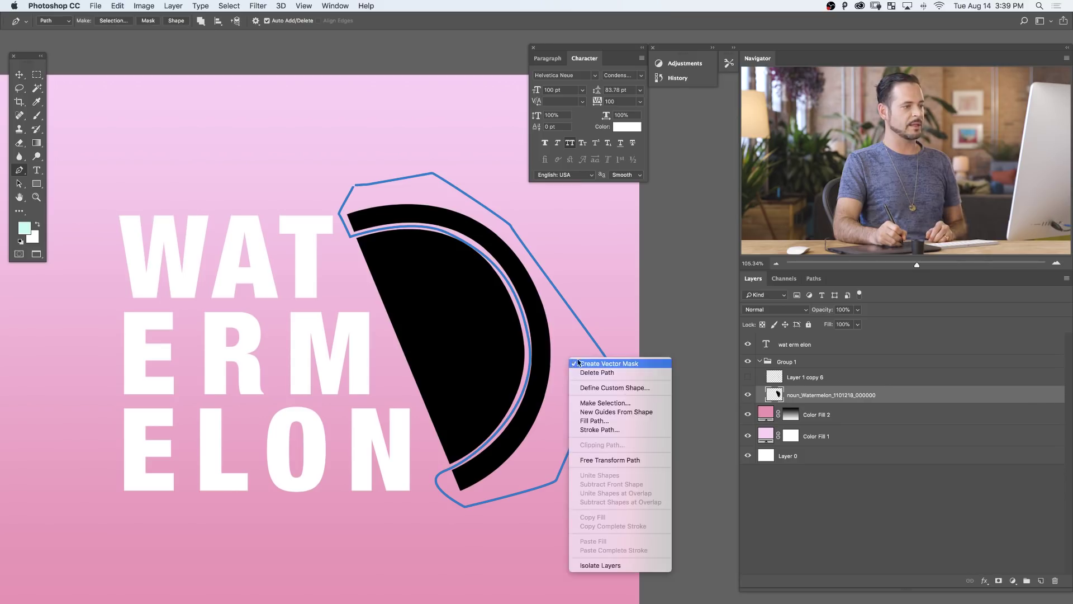
pyautogui.click(620, 403)
pyautogui.click(599, 218)
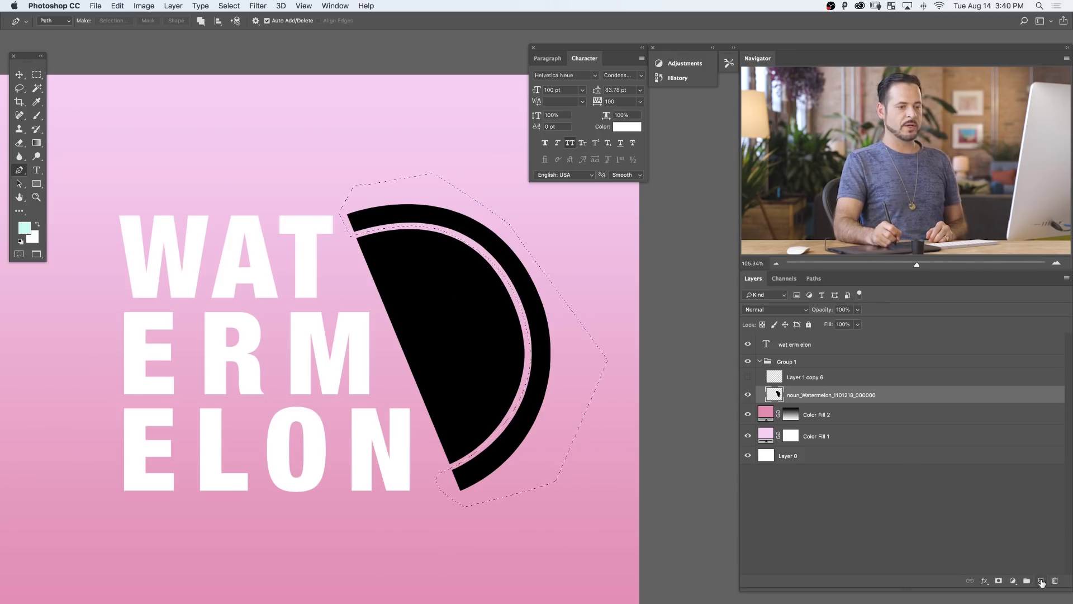
# Add a new layer above the slice layer and fill the rind selection with light green 74ed82
pyautogui.click(1039, 581)
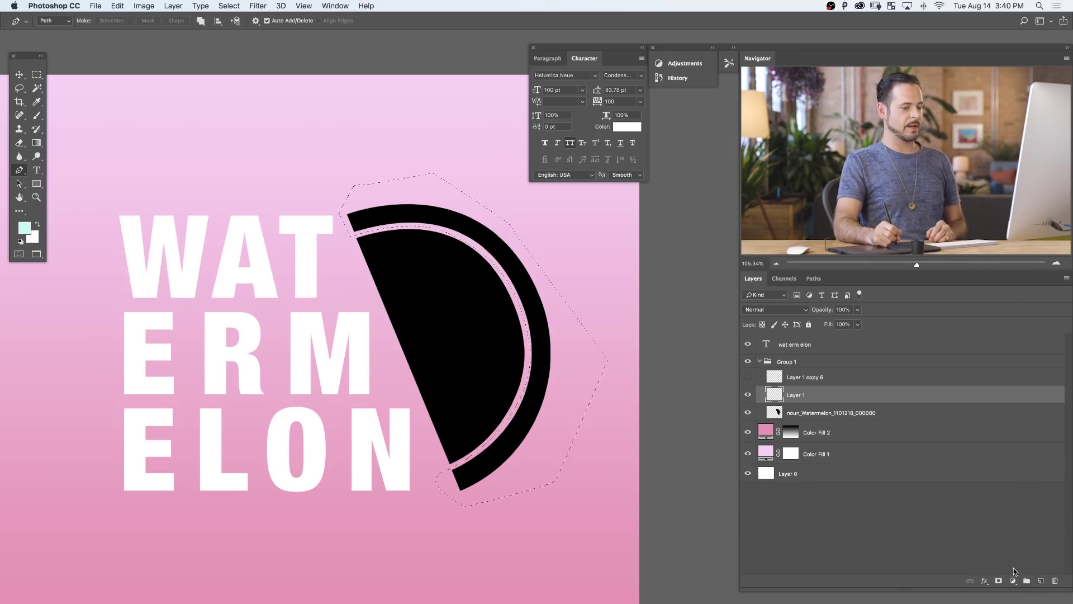
pyautogui.hotkey('shift', 'BackSpace')
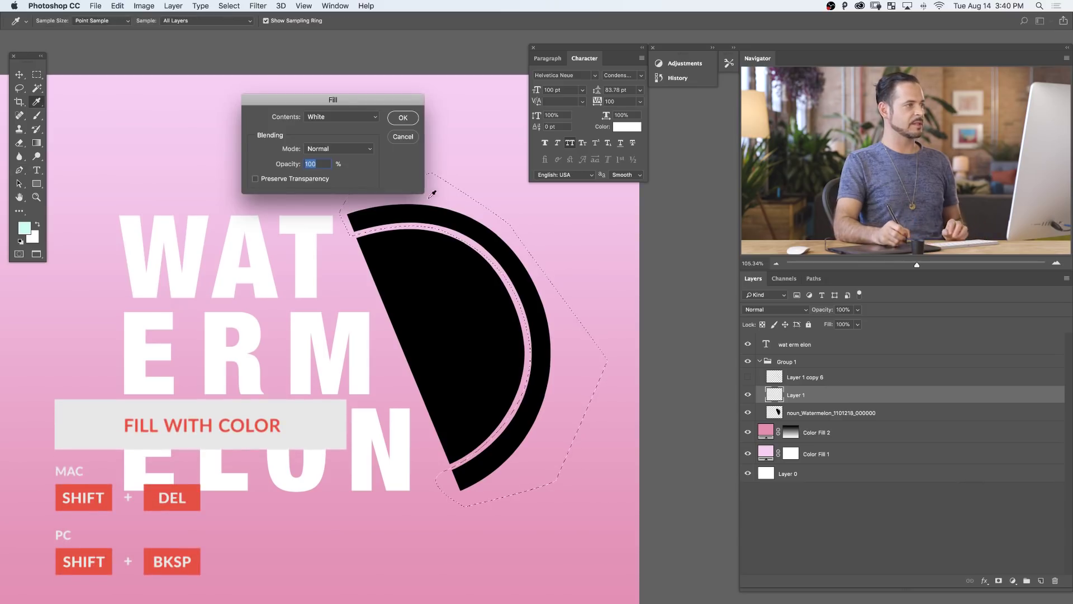
pyautogui.click(337, 117)
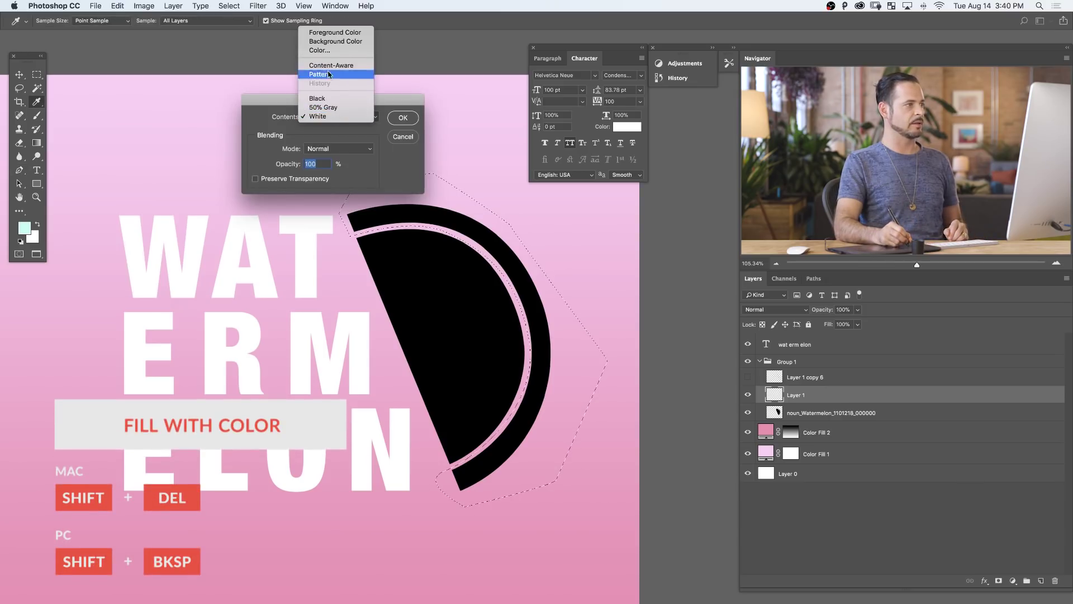
pyautogui.click(322, 50)
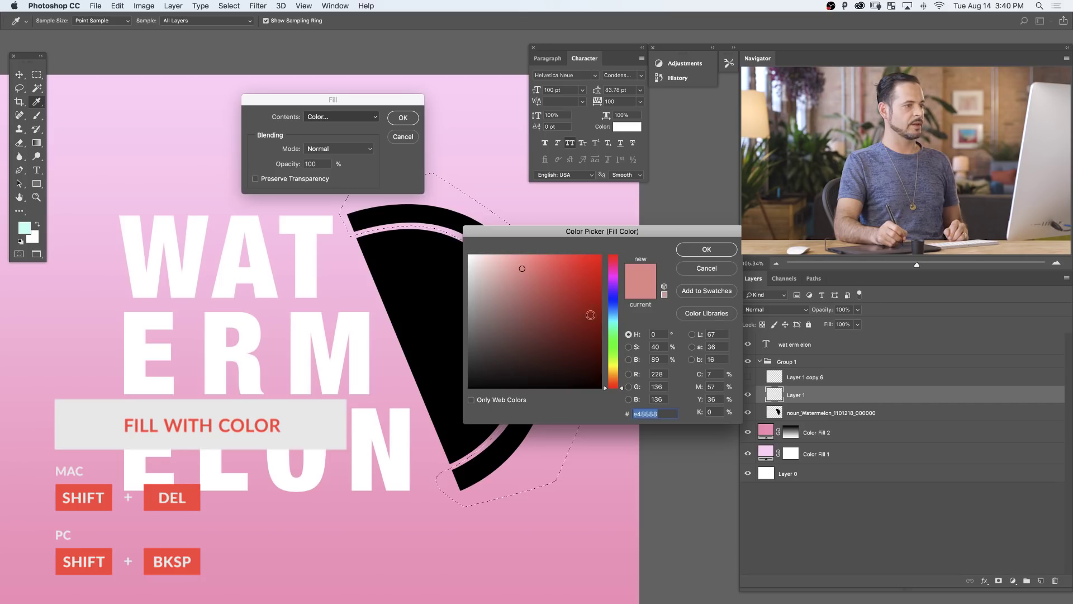
pyautogui.moveTo(611, 350); pyautogui.dragTo(612, 341)
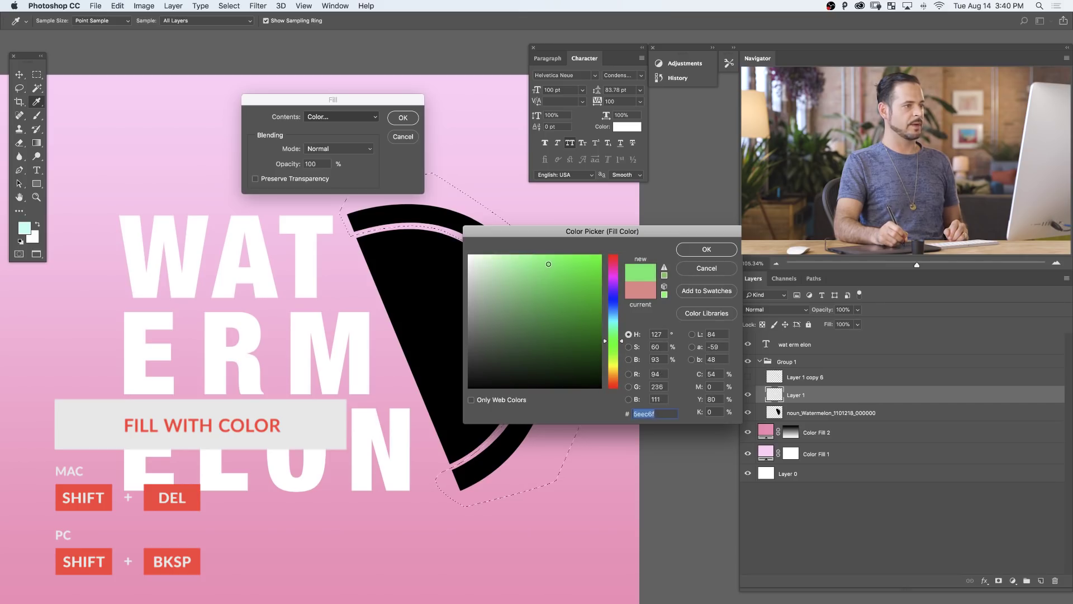
pyautogui.click(706, 249)
pyautogui.click(403, 117)
pyautogui.press('p')
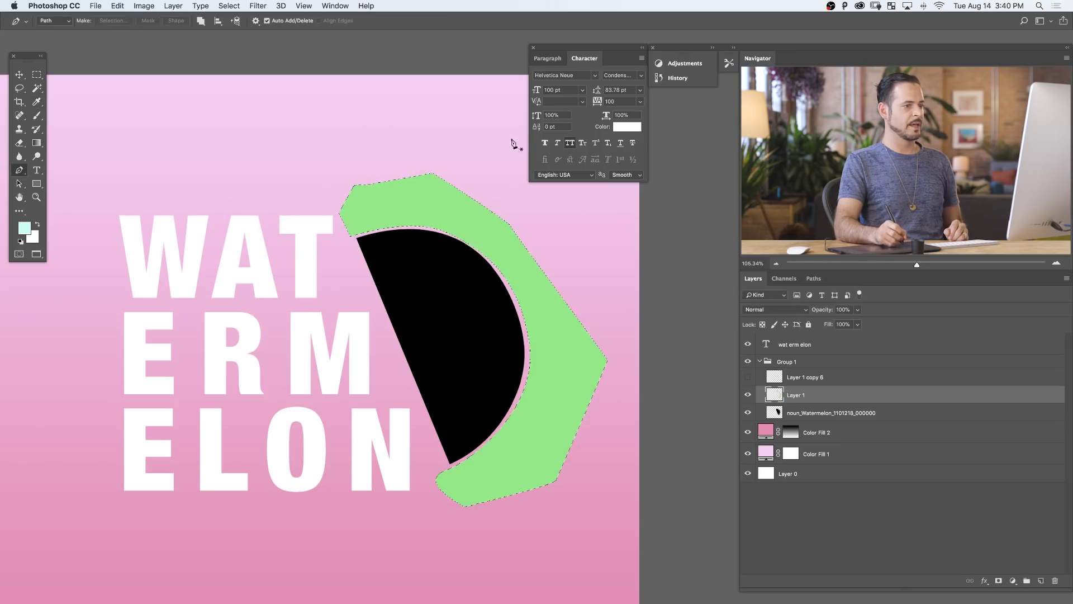
# Deselect and clip the green layer to the watermelon slice layer, toggling its visibility to check the rind colour
pyautogui.click(748, 395)
pyautogui.click(747, 394)
pyautogui.click(748, 395)
pyautogui.click(748, 395)
pyautogui.click(748, 395)
pyautogui.click(748, 394)
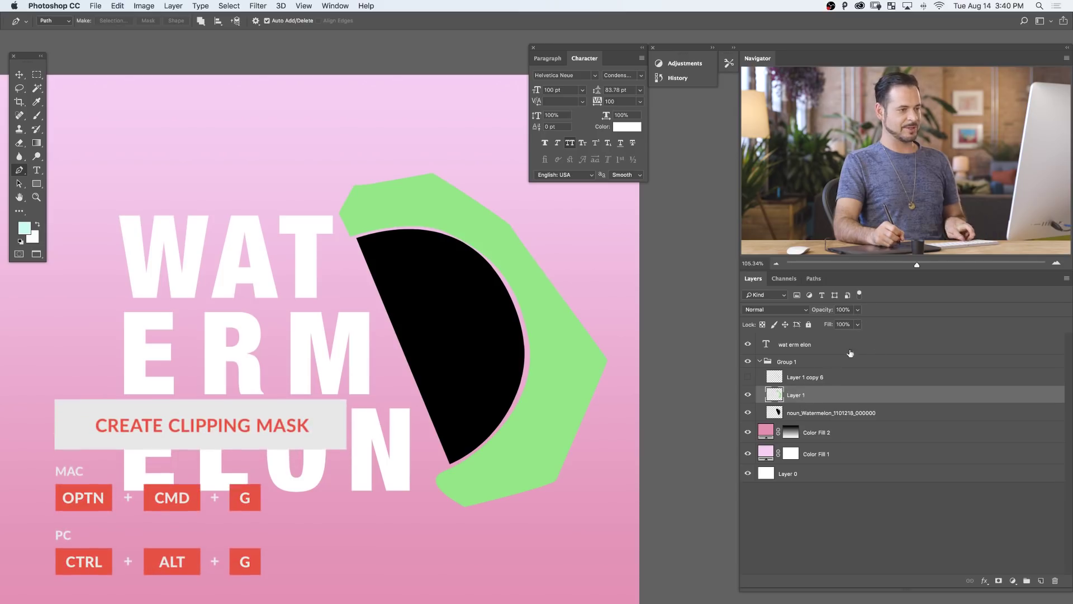
pyautogui.keyDown('alt'); pyautogui.click(846, 402); pyautogui.keyUp('alt')
pyautogui.click(747, 395)
pyautogui.click(746, 399)
pyautogui.click(746, 399)
pyautogui.click(745, 399)
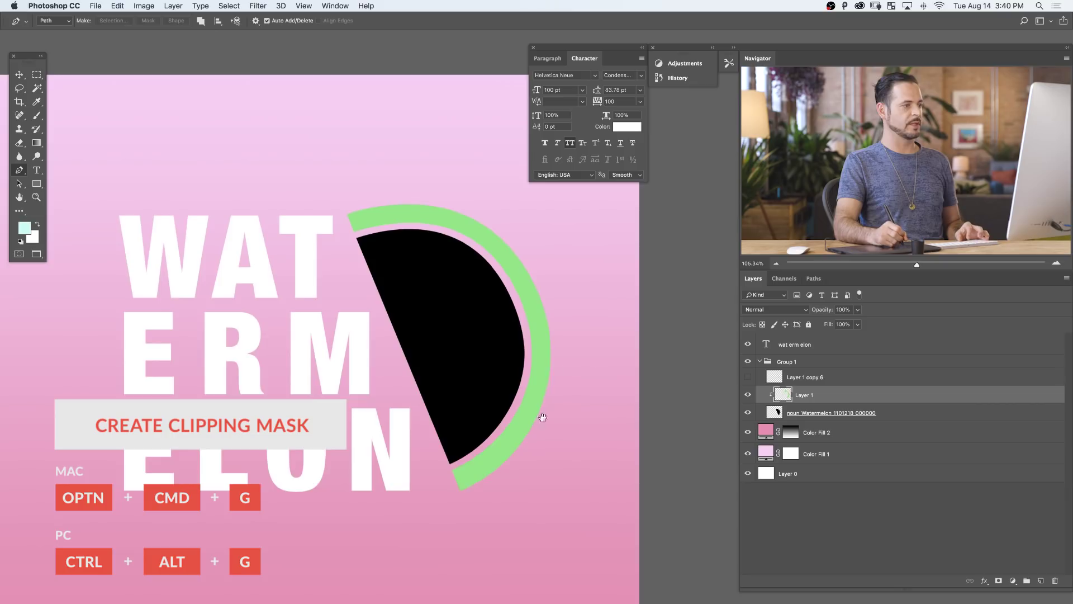
# Draw a pen path through the gap along the flesh's curved edge and loosely around its straight side
pyautogui.moveTo(505, 460); pyautogui.dragTo(539, 453)
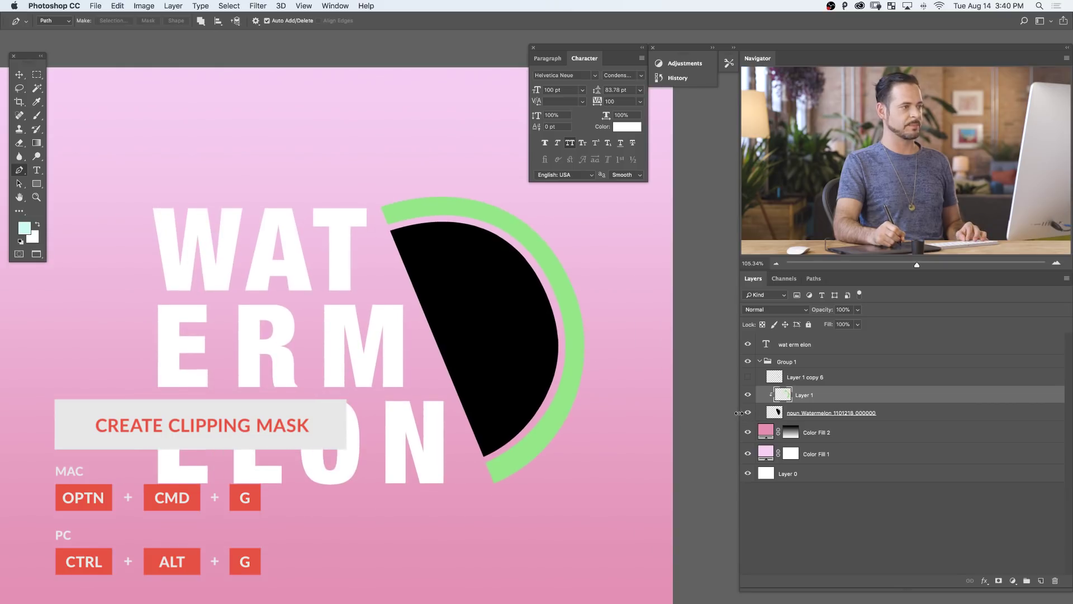
pyautogui.moveTo(387, 232); pyautogui.dragTo(550, 219)
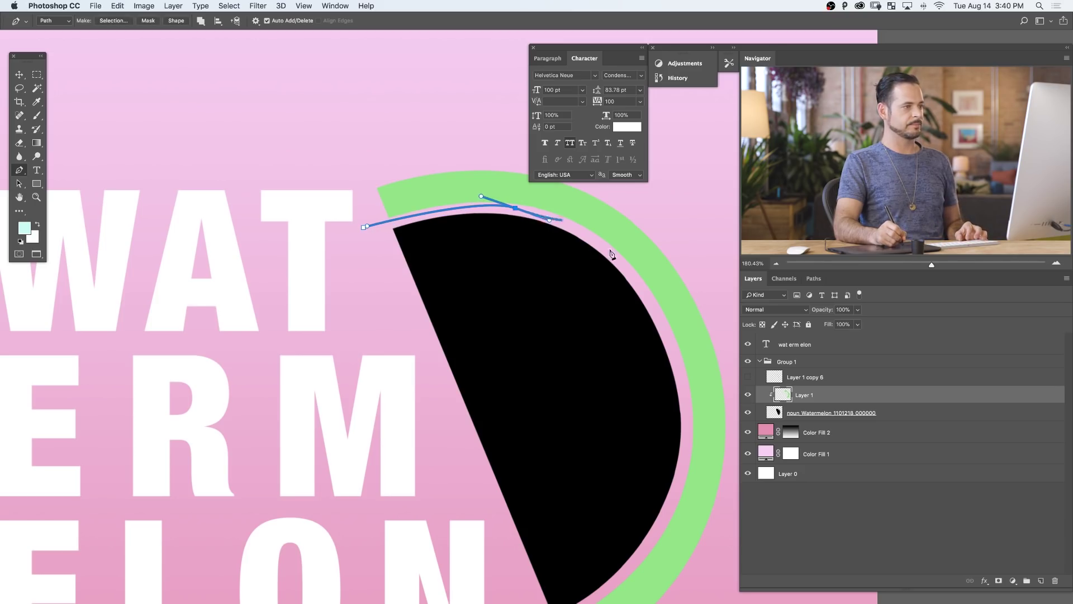
pyautogui.moveTo(676, 358); pyautogui.dragTo(704, 477)
pyautogui.scroll(-5, 682, 486)
pyautogui.hscroll(1, 682, 486)
pyautogui.moveTo(453, 472); pyautogui.dragTo(495, 437)
pyautogui.click(359, 267)
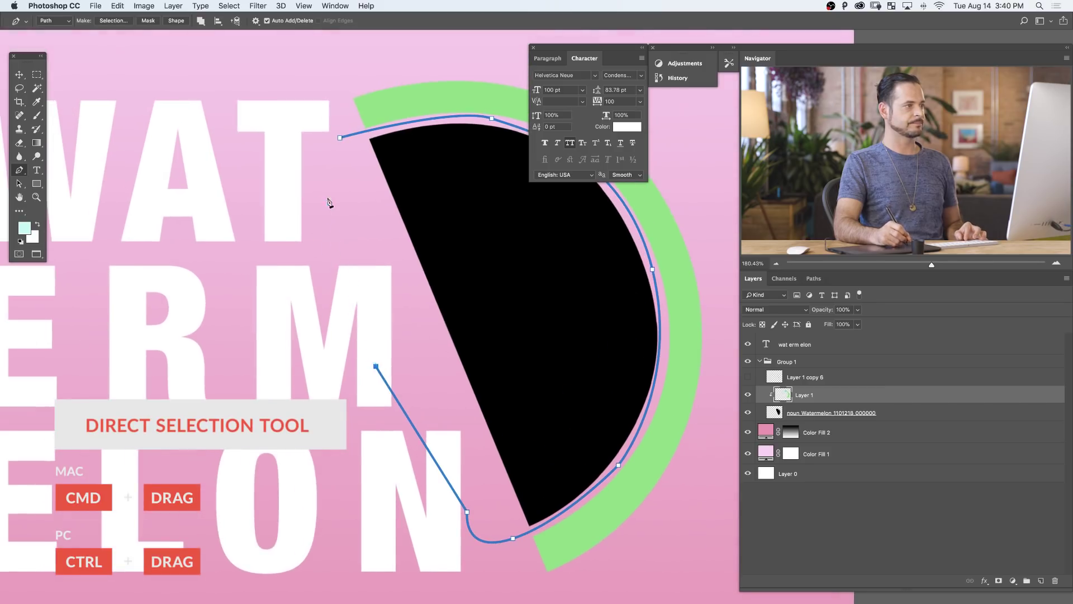
# Convert the flesh path into a selection and add a new layer above the green rind layer
pyautogui.rightClick(363, 206)
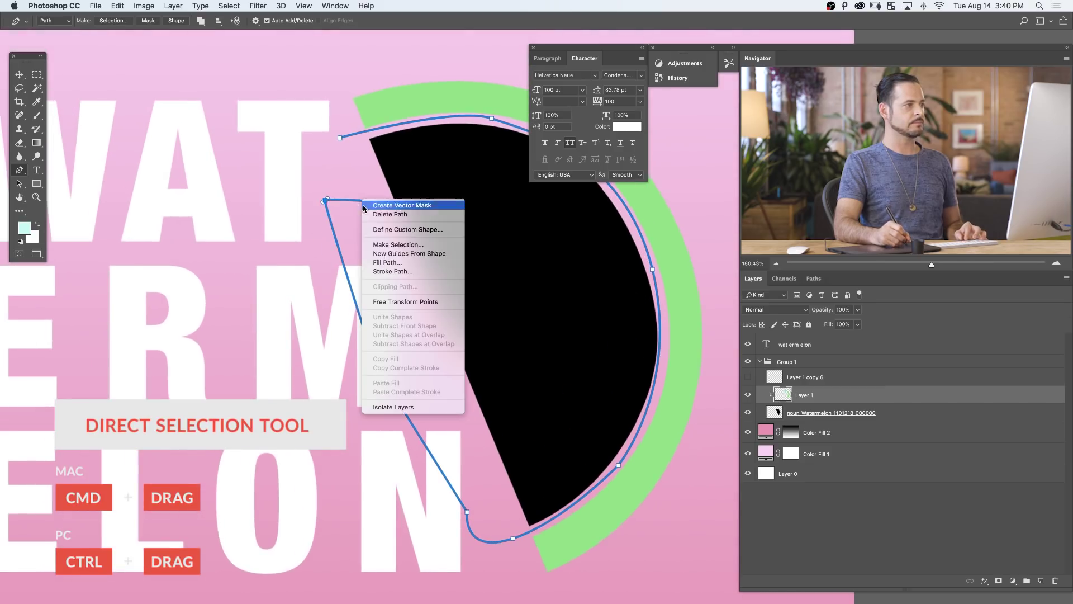
pyautogui.click(398, 244)
pyautogui.click(598, 218)
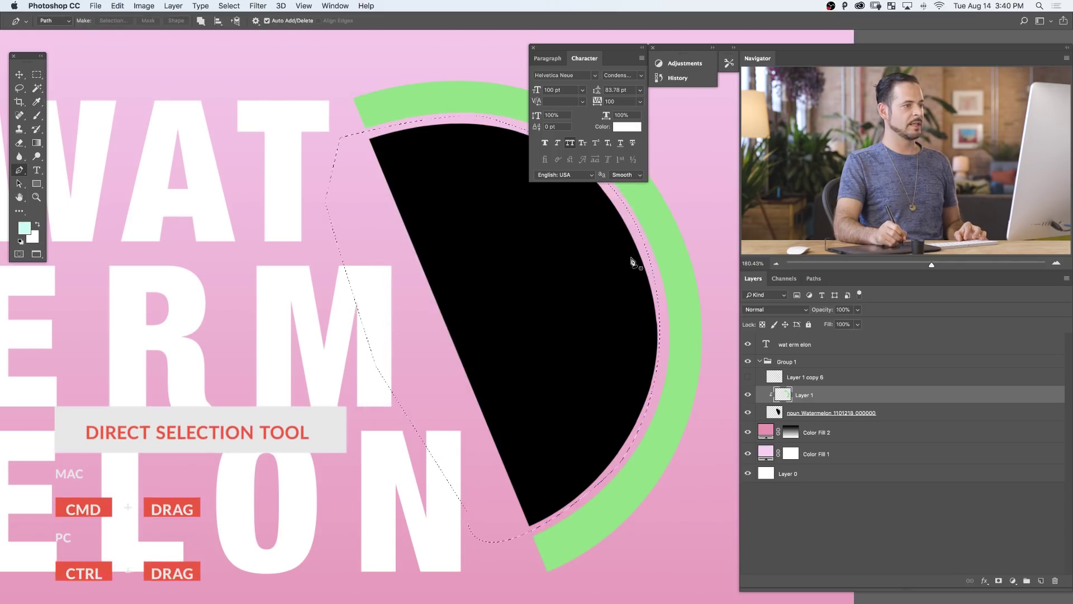
pyautogui.scroll(-3, 638, 295)
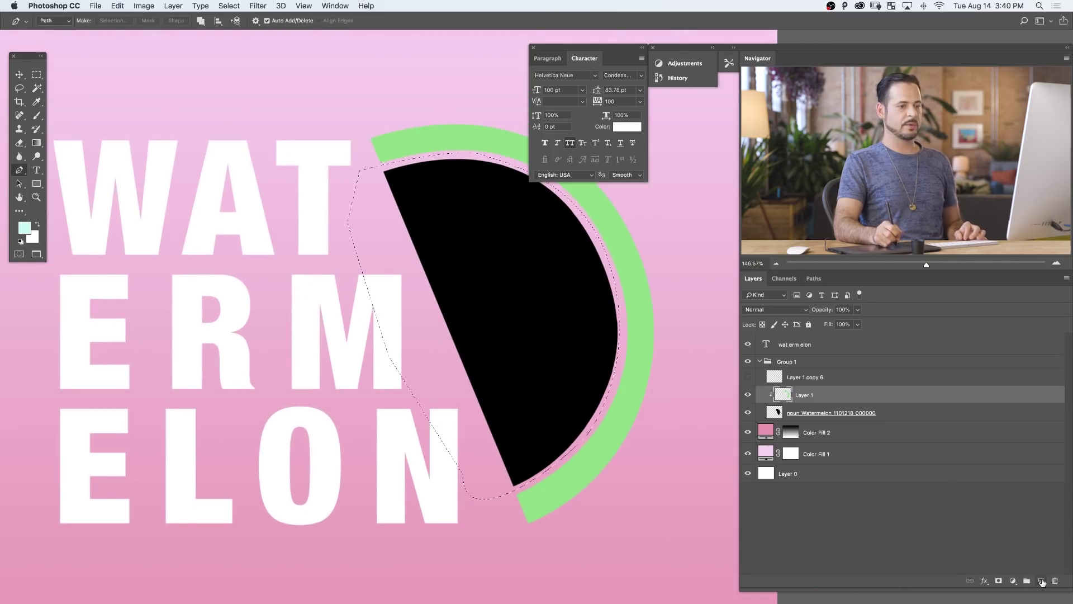
pyautogui.click(1041, 581)
pyautogui.hotkey('shift', 'BackSpace')
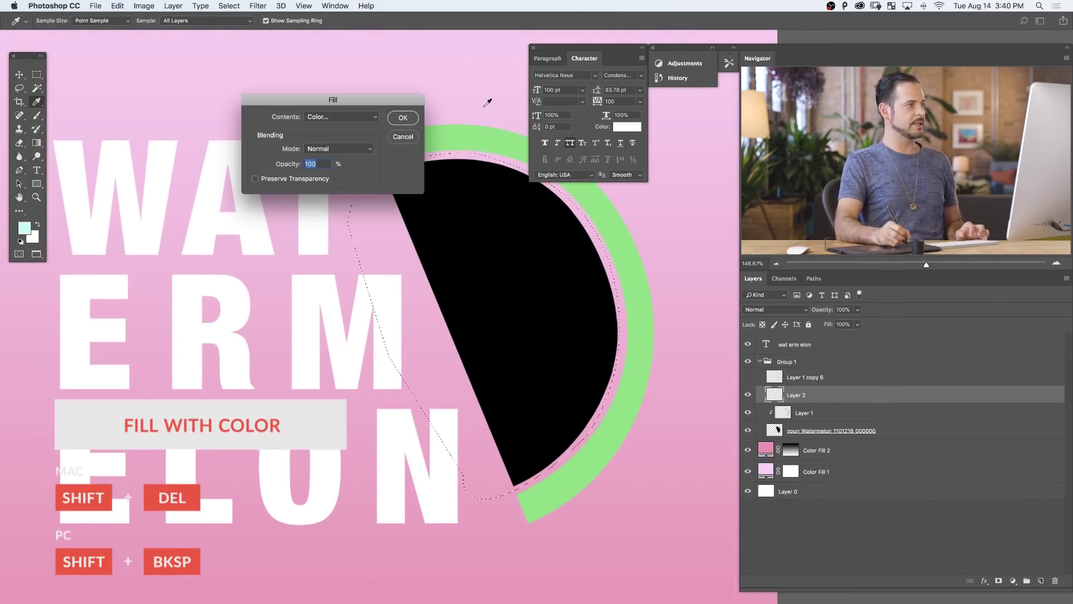
pyautogui.click(391, 119)
pyautogui.press('p')
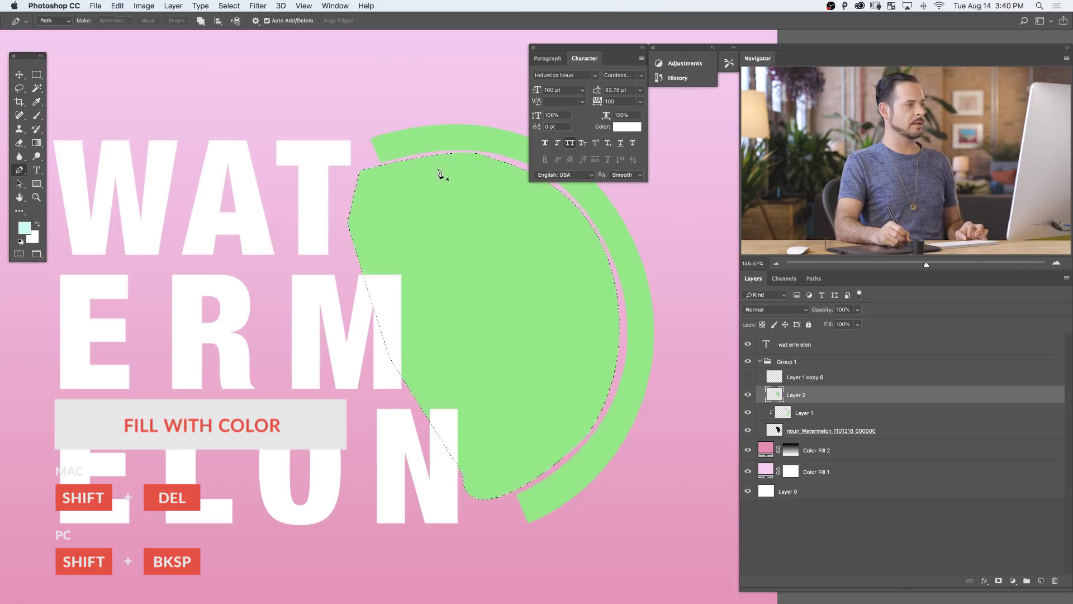
pyautogui.hotkey('ctrl', 'z')
# Fill the flesh selection on Layer 2 with pink fa5296 and remove the selection
pyautogui.press('i')
pyautogui.hotkey('shift', 'BackSpace')
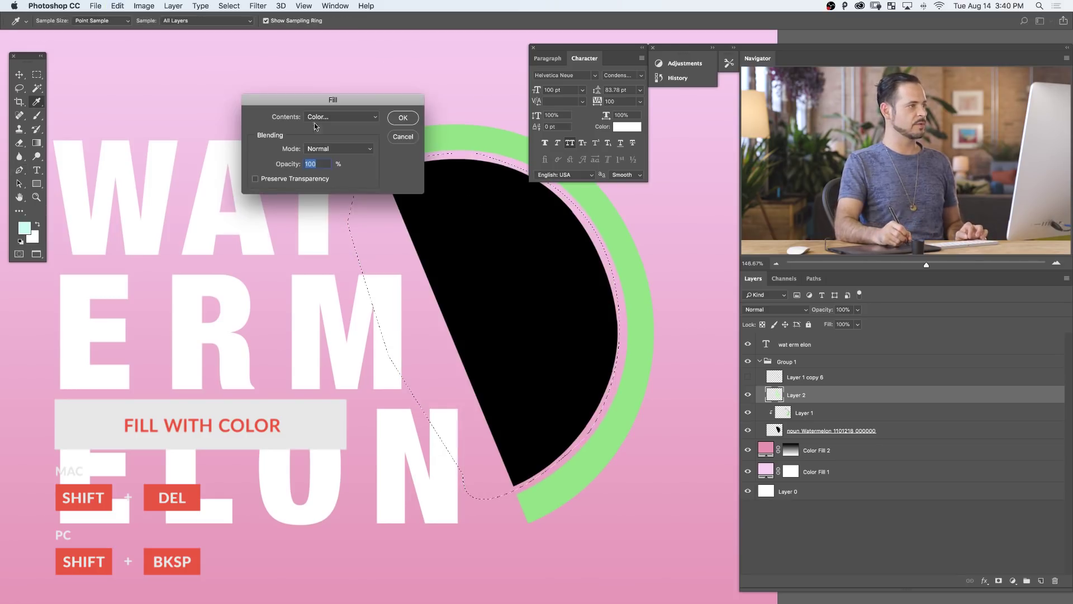
pyautogui.click(340, 116)
pyautogui.click(335, 116)
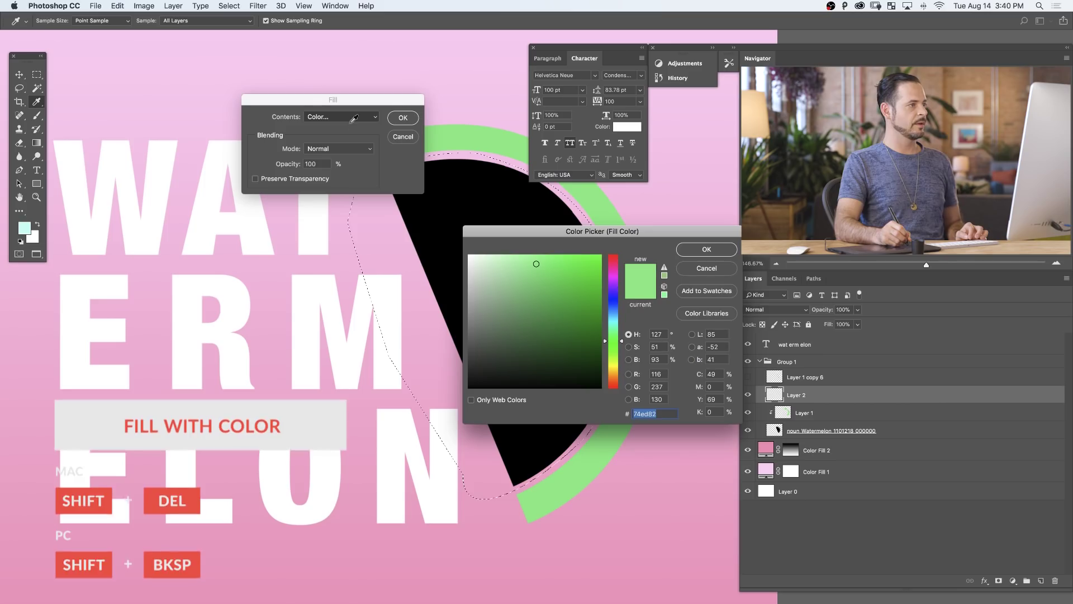
pyautogui.click(617, 275)
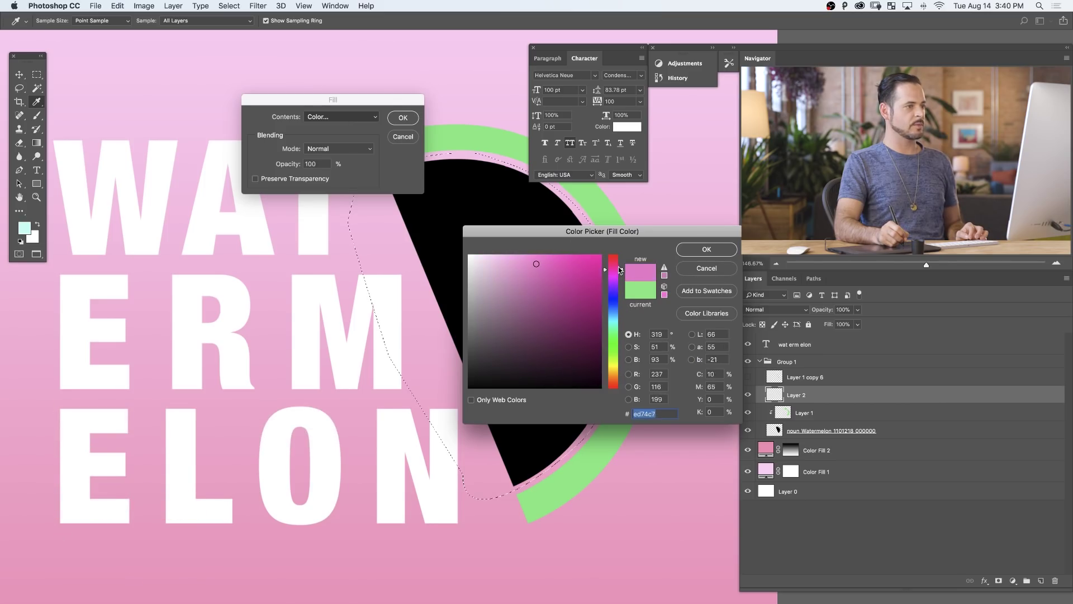
pyautogui.click(554, 263)
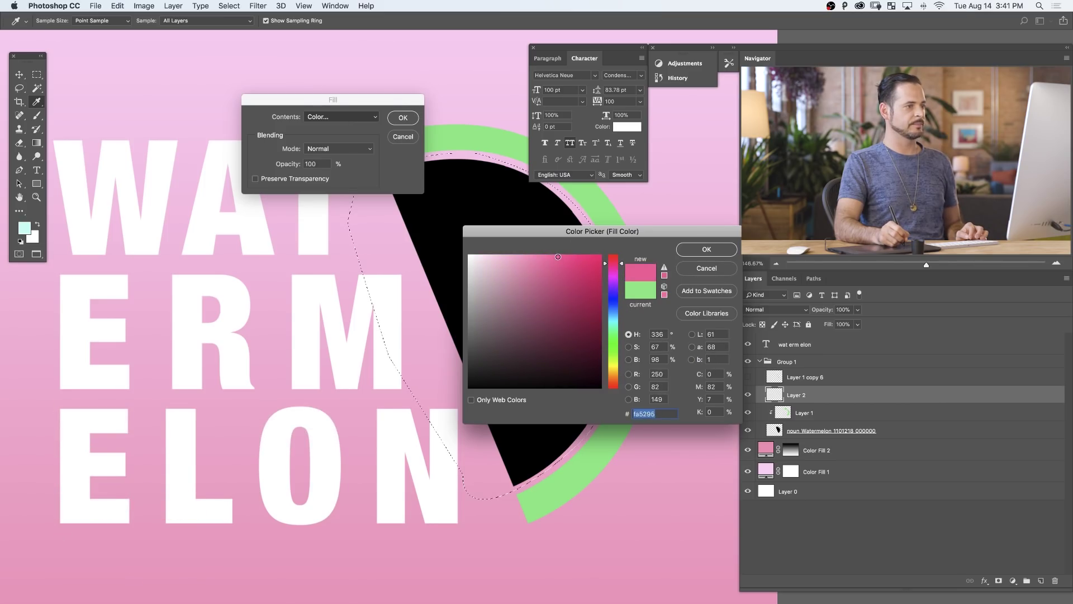
pyautogui.click(706, 250)
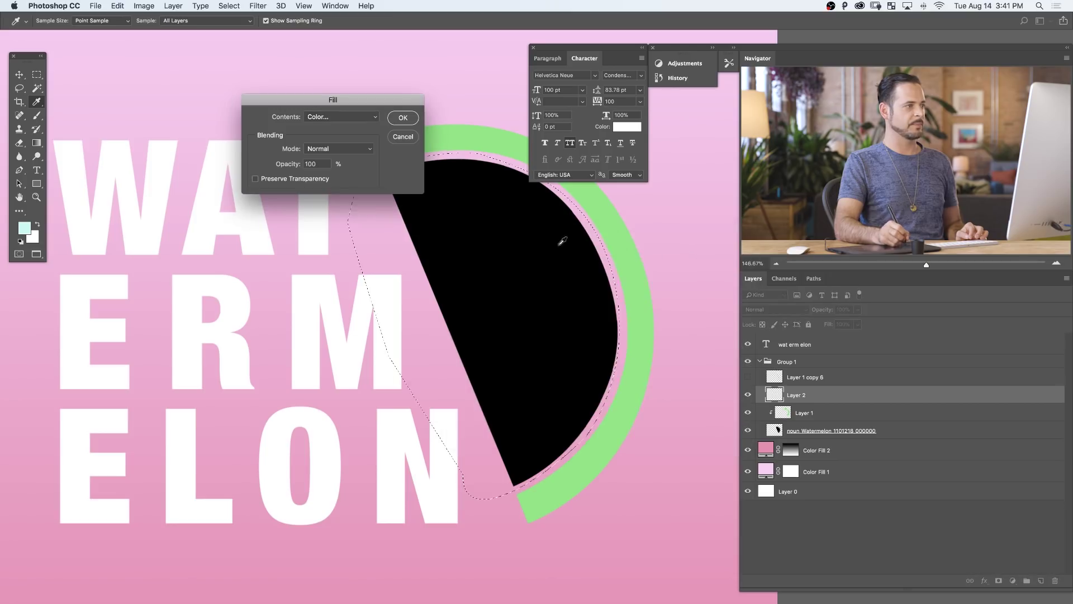
pyautogui.click(403, 118)
pyautogui.press('p')
pyautogui.press('super+d')
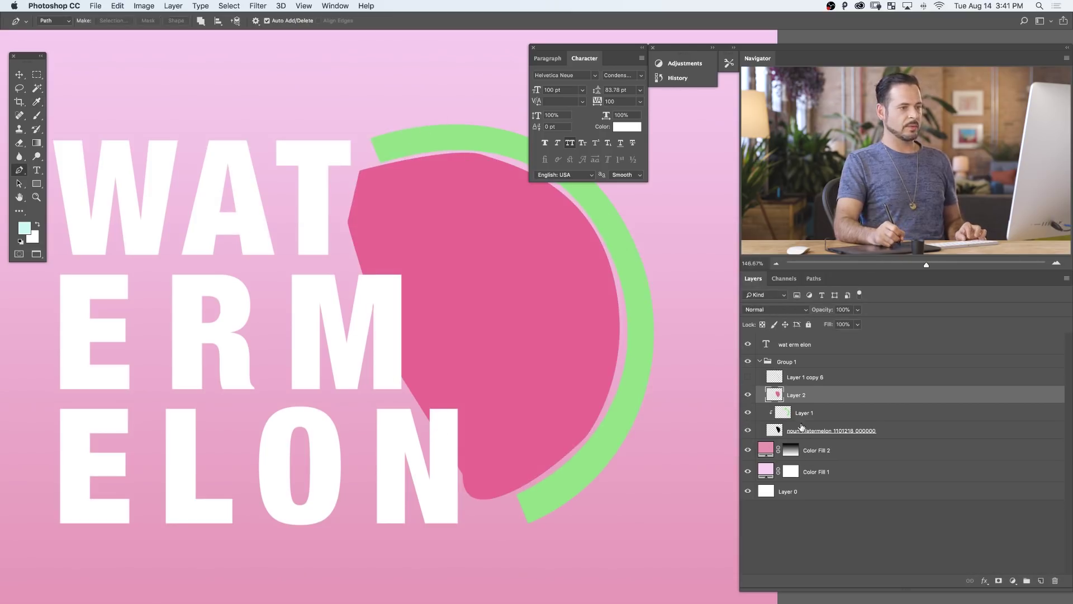
# Clip the pink flesh layer to the watermelon slice, toggle it to check the colour, and show the seeds layer
pyautogui.keyDown('alt'); pyautogui.click(784, 411); pyautogui.keyUp('alt')
pyautogui.click(748, 394)
pyautogui.click(748, 394)
pyautogui.click(748, 393)
pyautogui.click(748, 392)
pyautogui.click(748, 377)
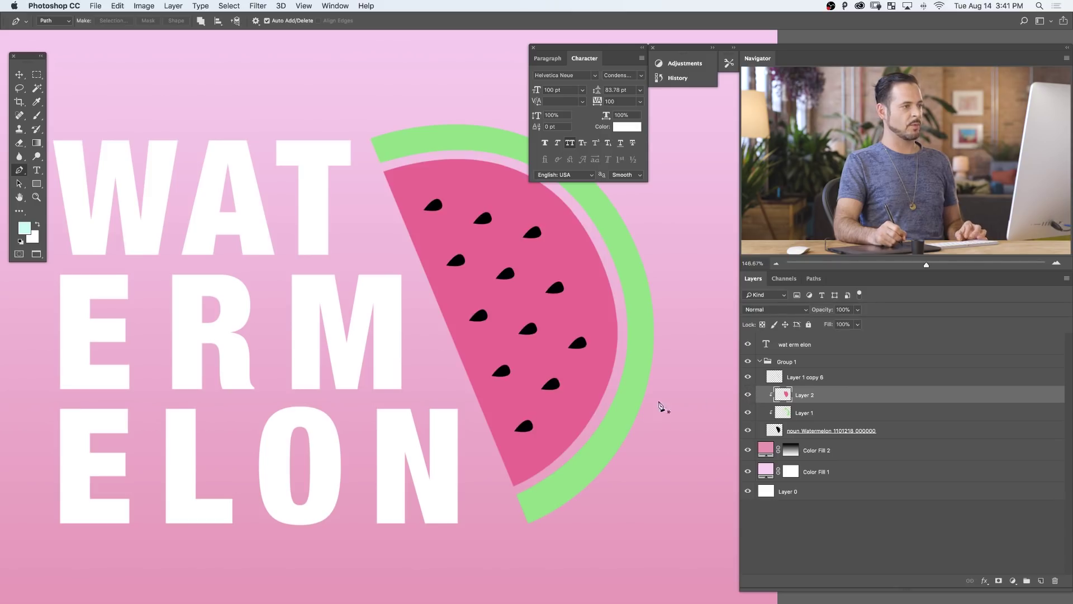
# Review the whole composition by toggling the visibility of the watermelon parts and the text layer
pyautogui.moveTo(601, 406); pyautogui.dragTo(588, 425)
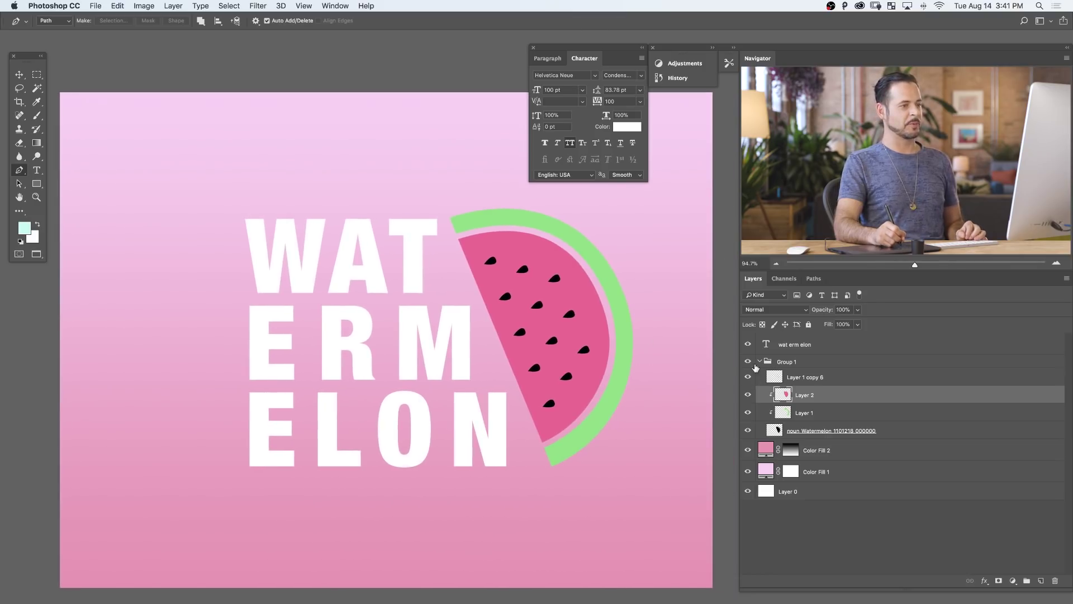
pyautogui.click(758, 362)
pyautogui.click(759, 362)
pyautogui.click(746, 378)
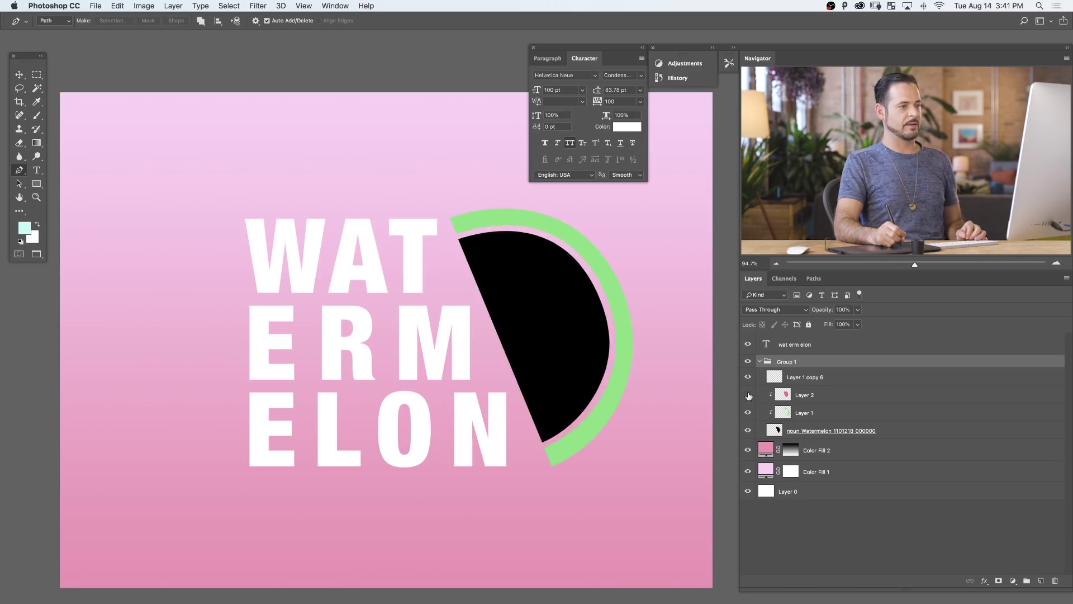
pyautogui.click(746, 344)
pyautogui.click(747, 345)
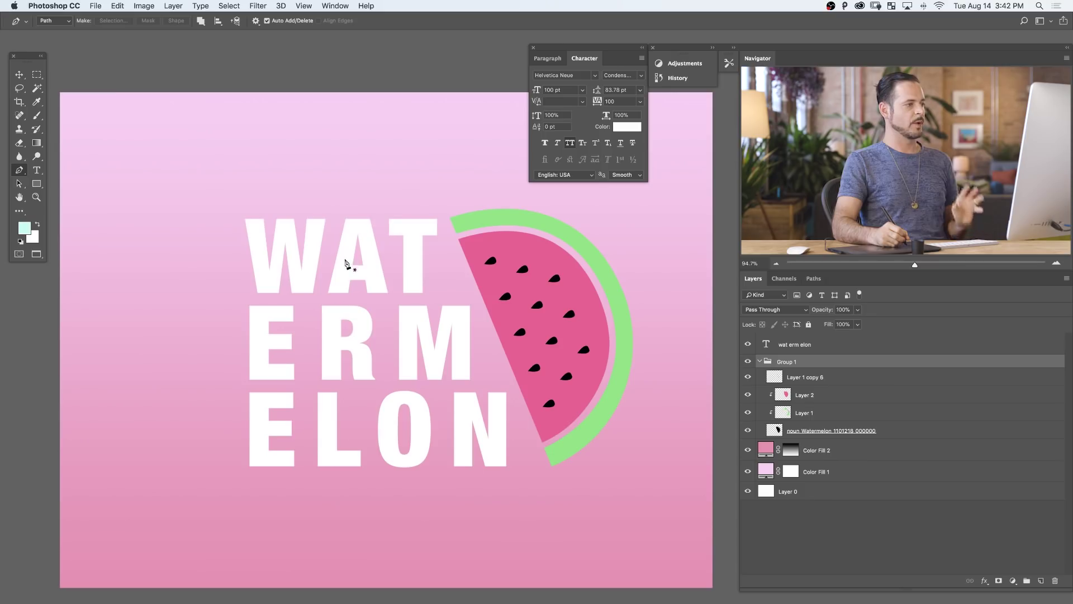
# Create a 3D extrusion from the "wat erm elon" text layer and collapse the text object's component list
pyautogui.click(817, 347)
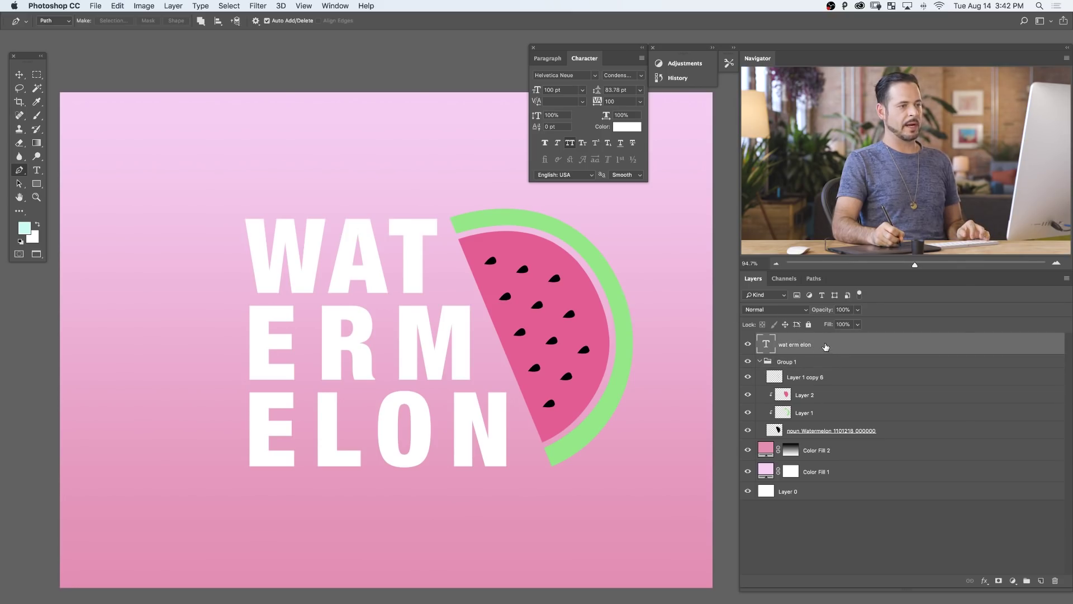
pyautogui.rightClick(825, 347)
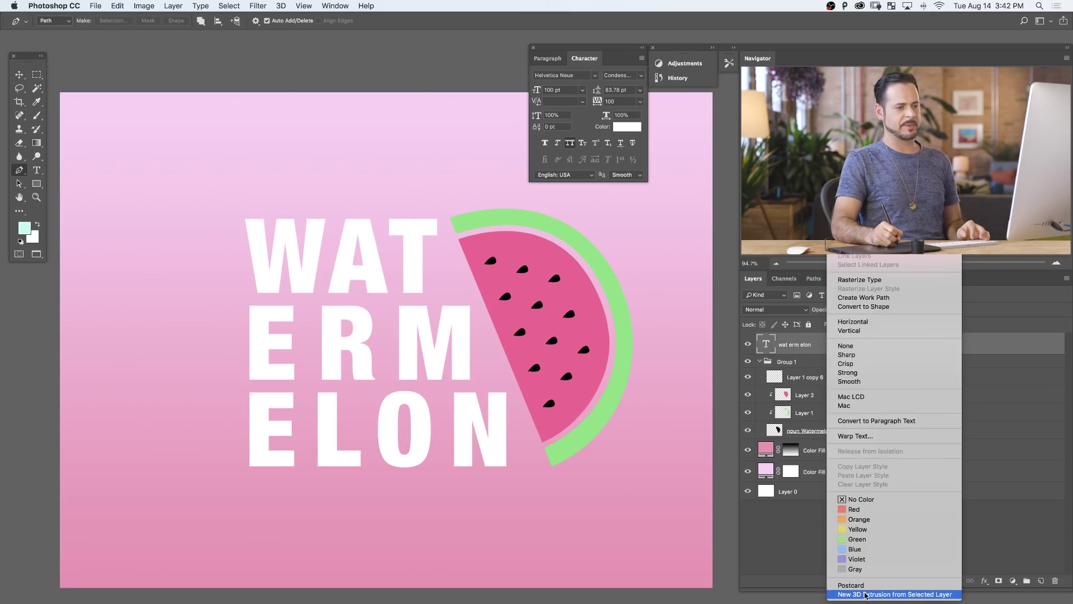
pyautogui.click(911, 594)
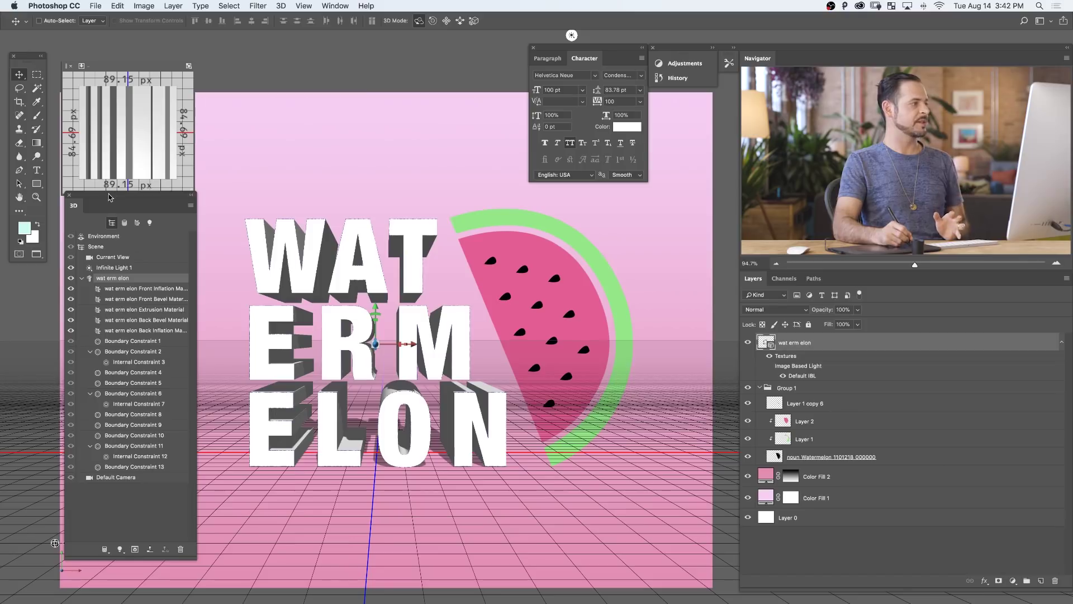
pyautogui.moveTo(111, 197); pyautogui.dragTo(101, 210)
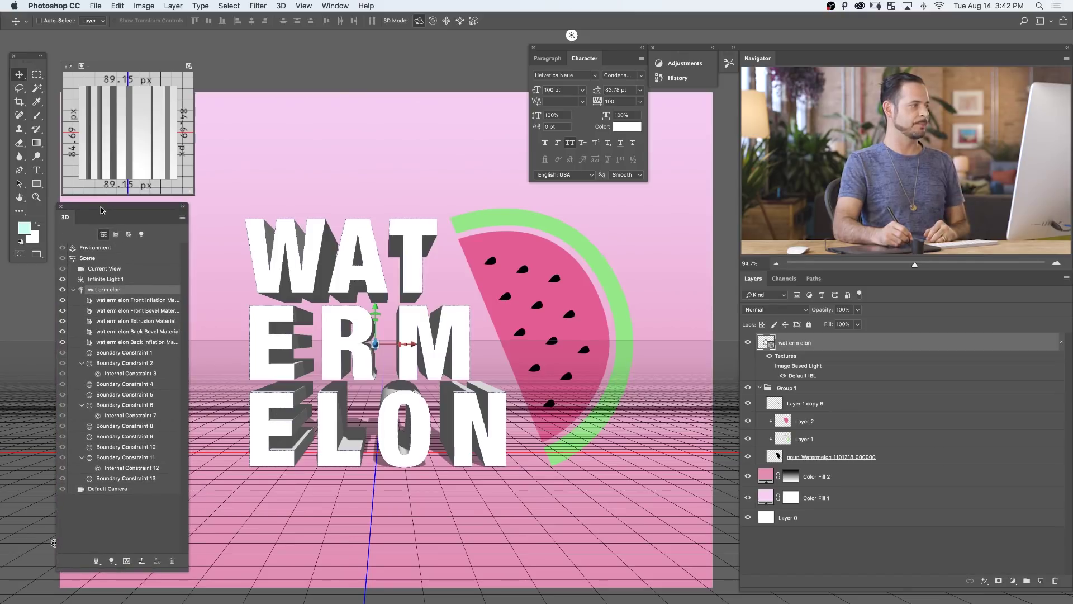
pyautogui.click(73, 290)
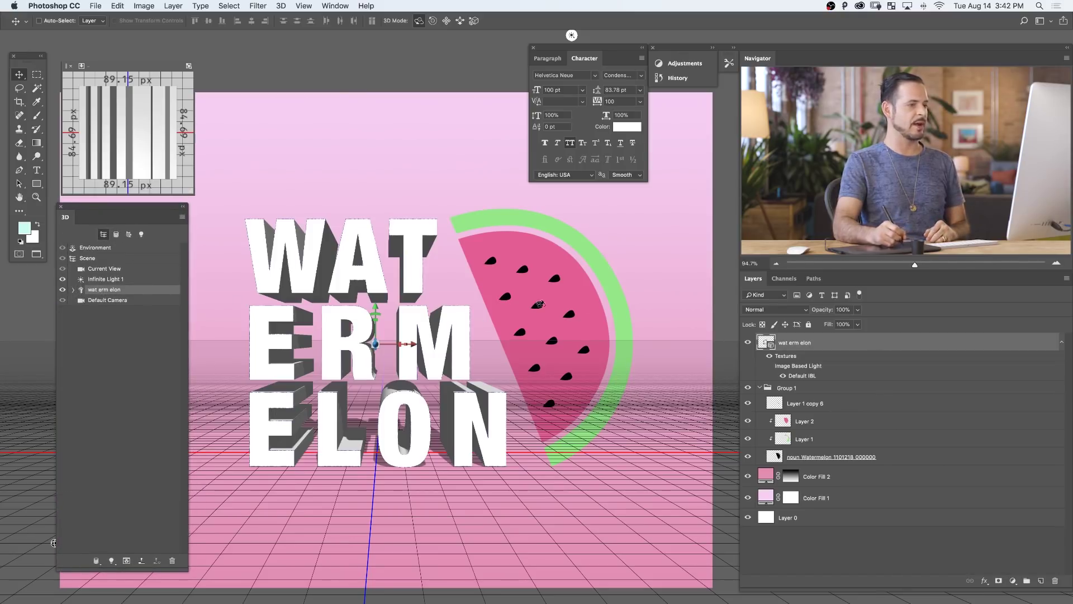
# Toggle the 3D text, watermelon group and seeds layer to examine the design's separate elements
pyautogui.click(748, 343)
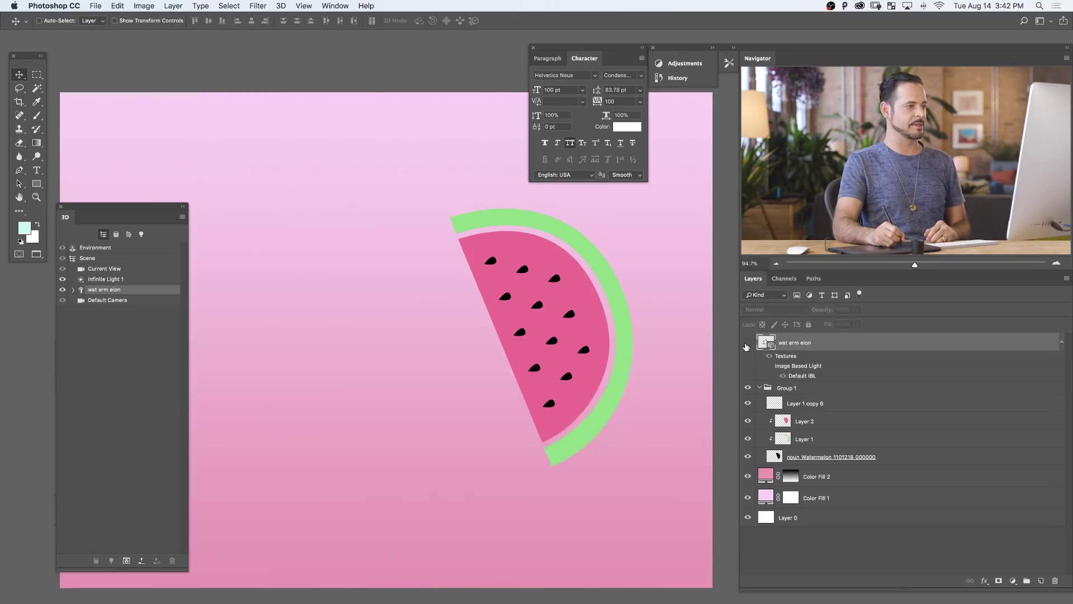
pyautogui.click(747, 343)
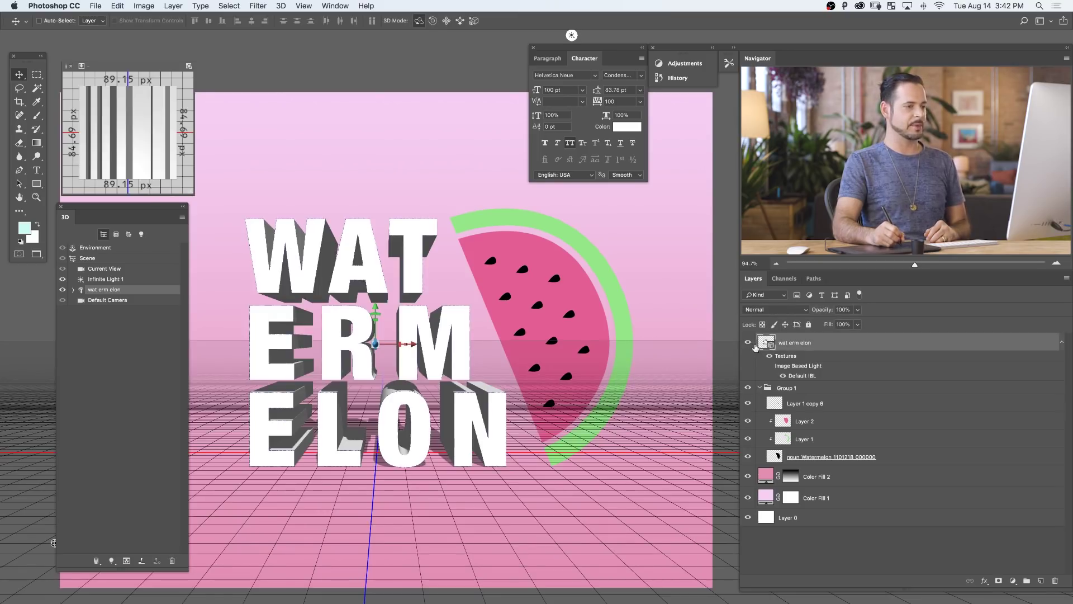
pyautogui.click(759, 388)
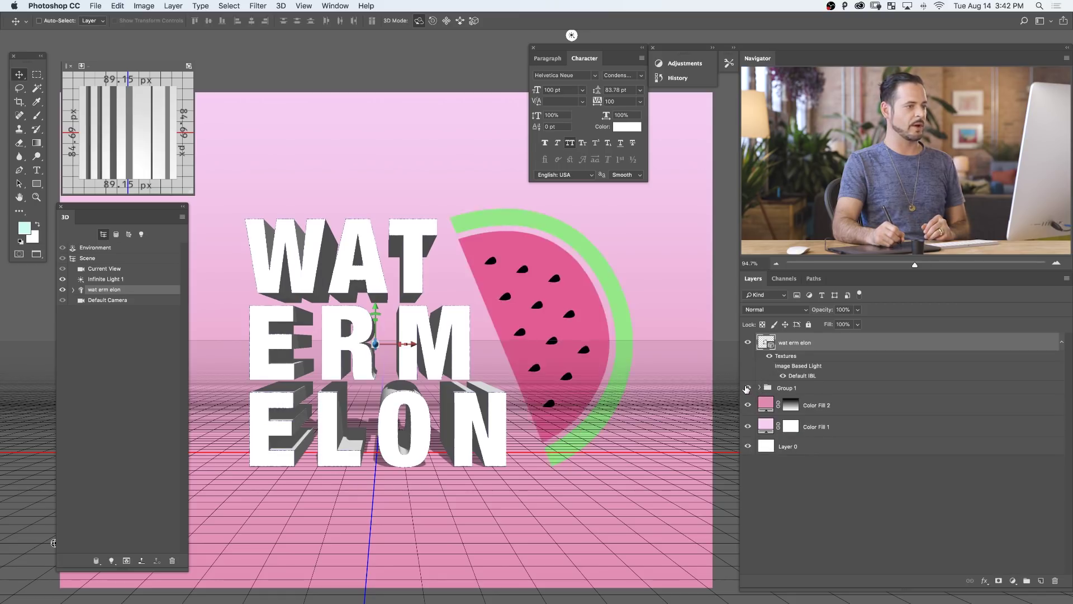
pyautogui.click(748, 388)
pyautogui.click(760, 388)
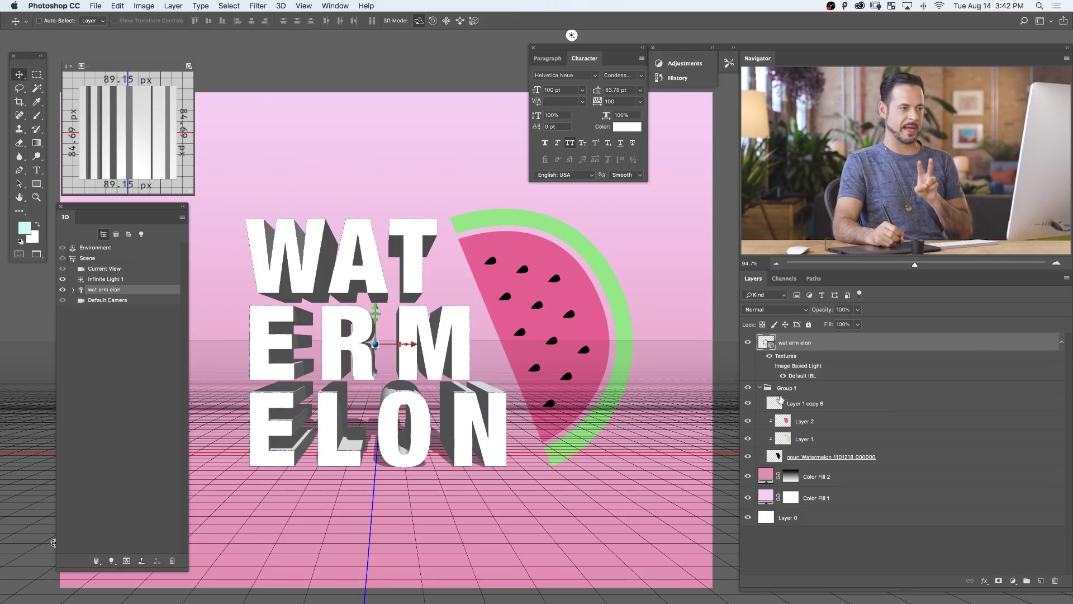
pyautogui.click(748, 403)
pyautogui.click(747, 403)
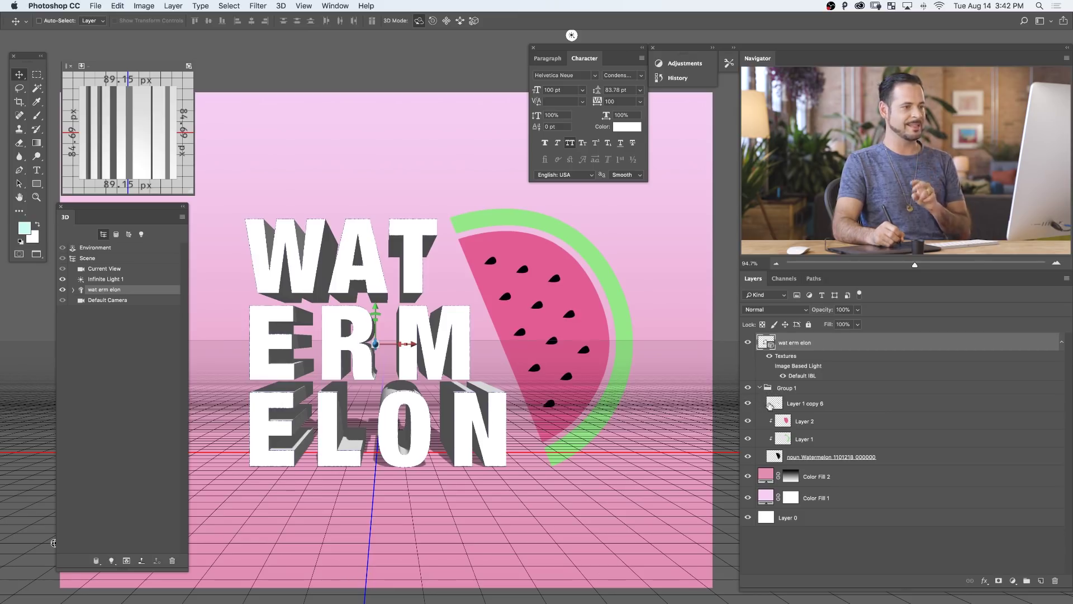
# Move the seeds layer out of Group 1 to sit directly above it, toggling visibility to check the separation
pyautogui.click(769, 404)
pyautogui.press('super+bracketright')
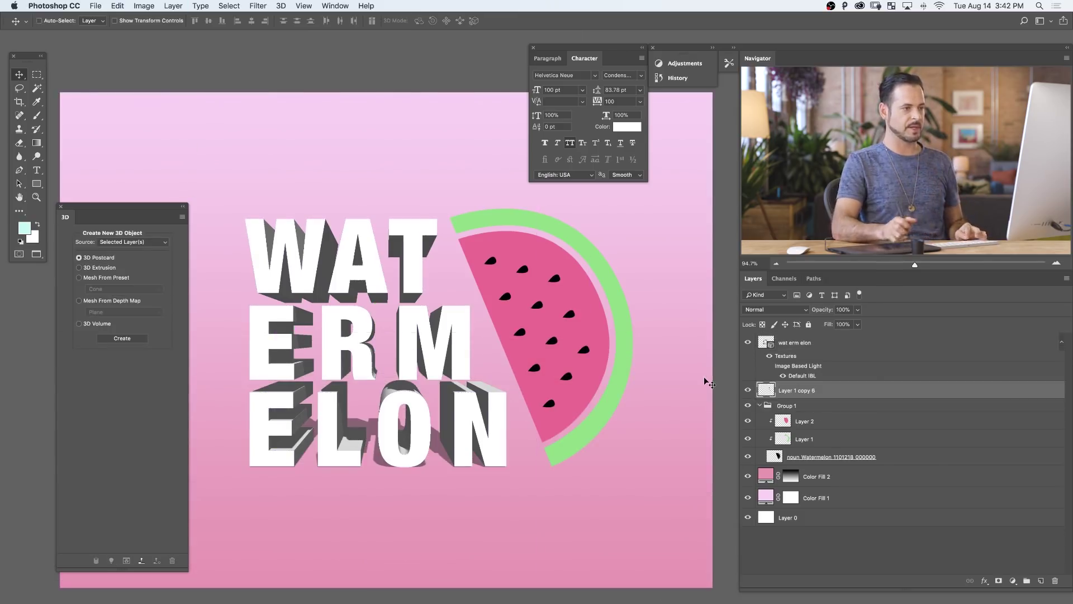
pyautogui.click(745, 394)
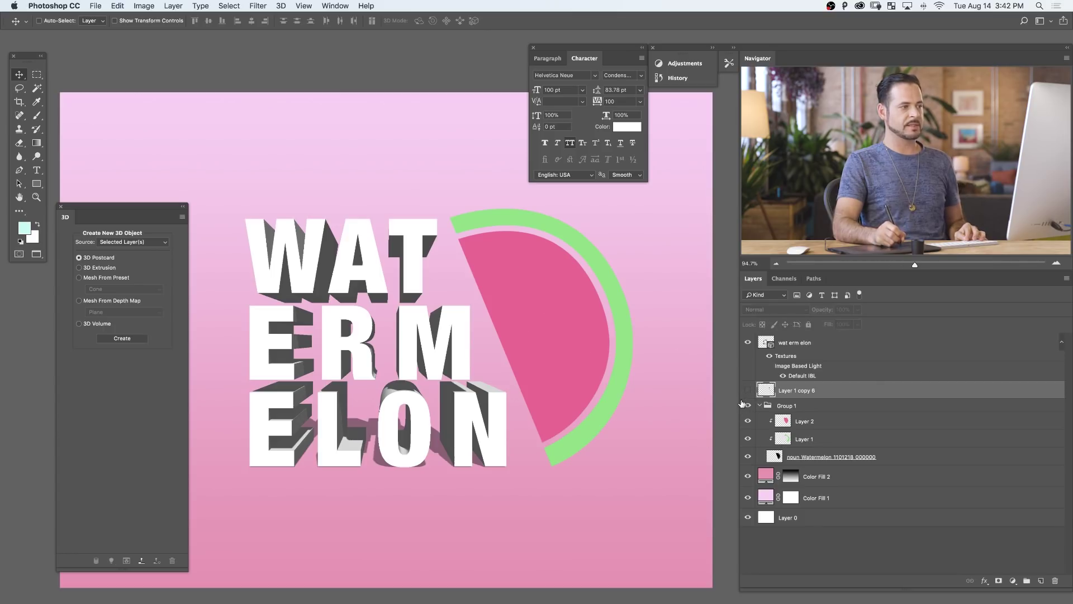
pyautogui.click(745, 404)
pyautogui.click(748, 390)
pyautogui.click(747, 405)
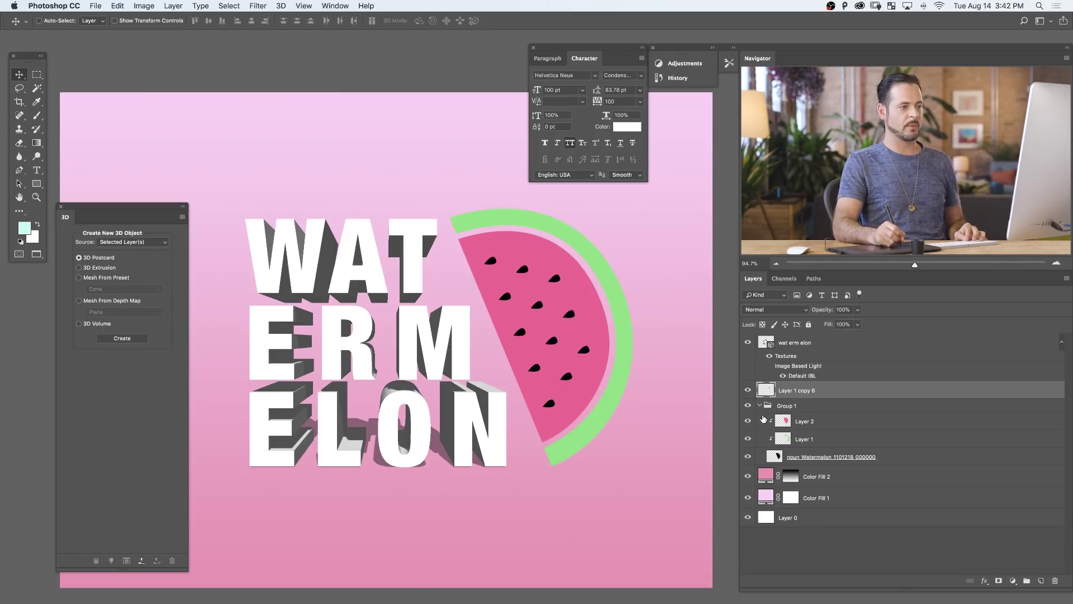
# Merge Group 1 into a single layer and toggle layer visibility to check the merged slice
pyautogui.click(761, 405)
pyautogui.click(782, 408)
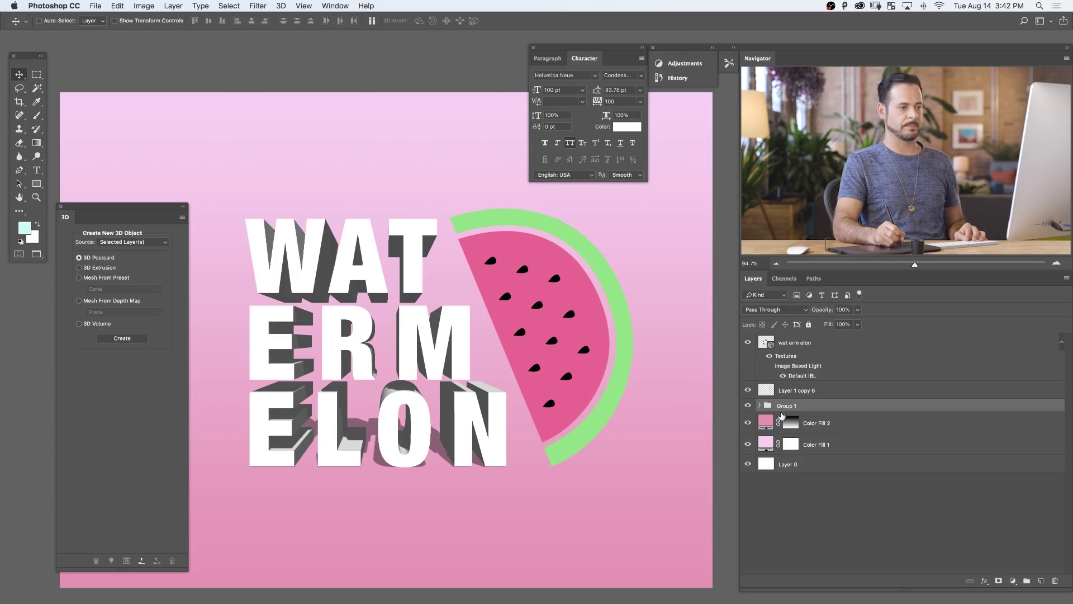
pyautogui.press('super+e')
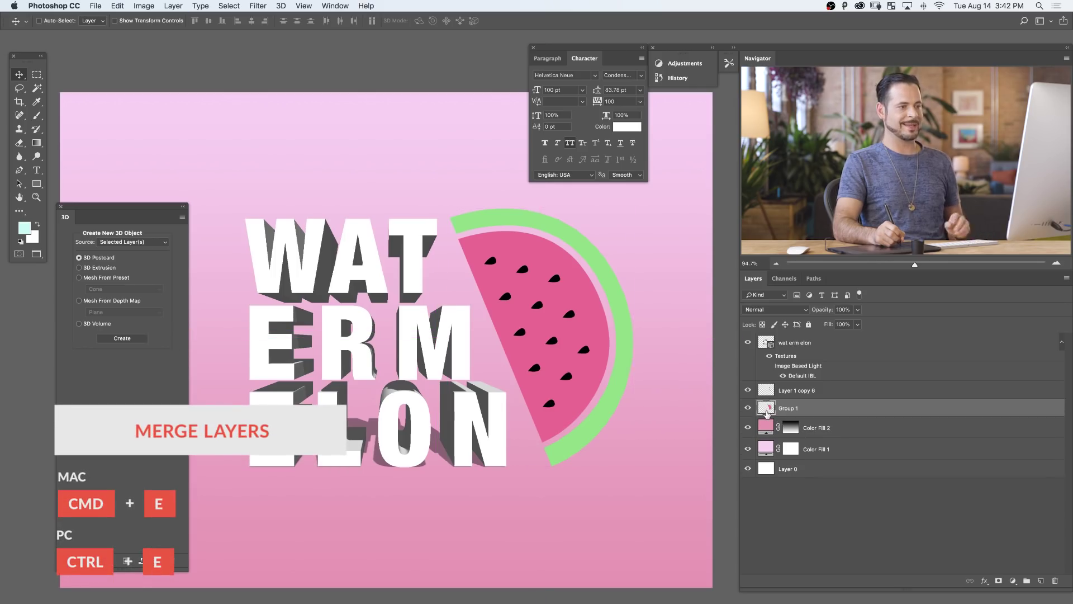
pyautogui.click(745, 408)
pyautogui.click(747, 407)
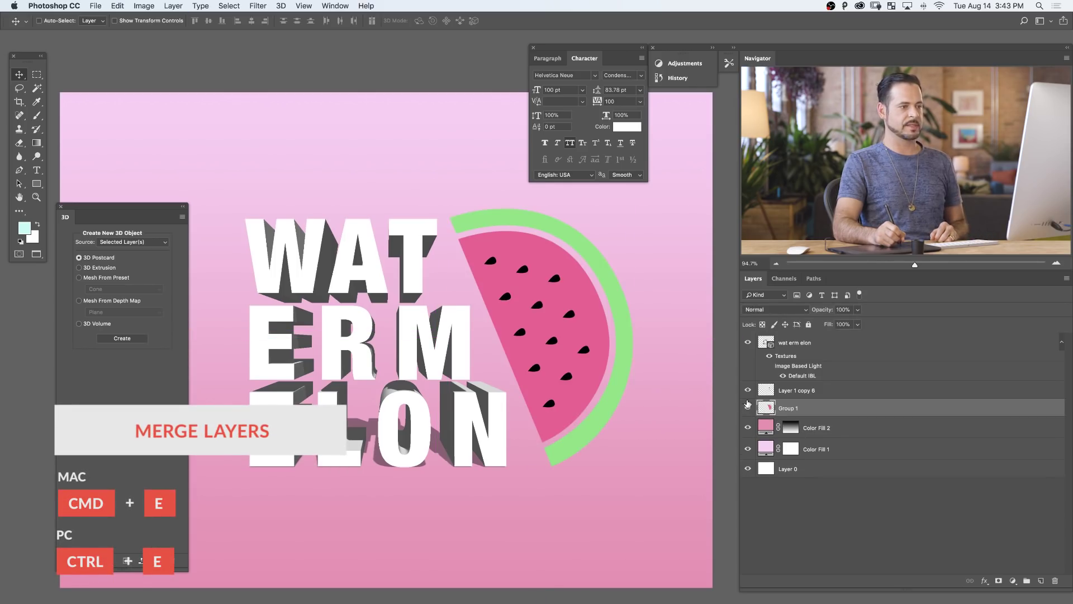
pyautogui.click(747, 343)
pyautogui.click(747, 410)
# Create separate 3D extrusions from the seeds layer and from the merged Group 1 slice layer
pyautogui.rightClick(831, 395)
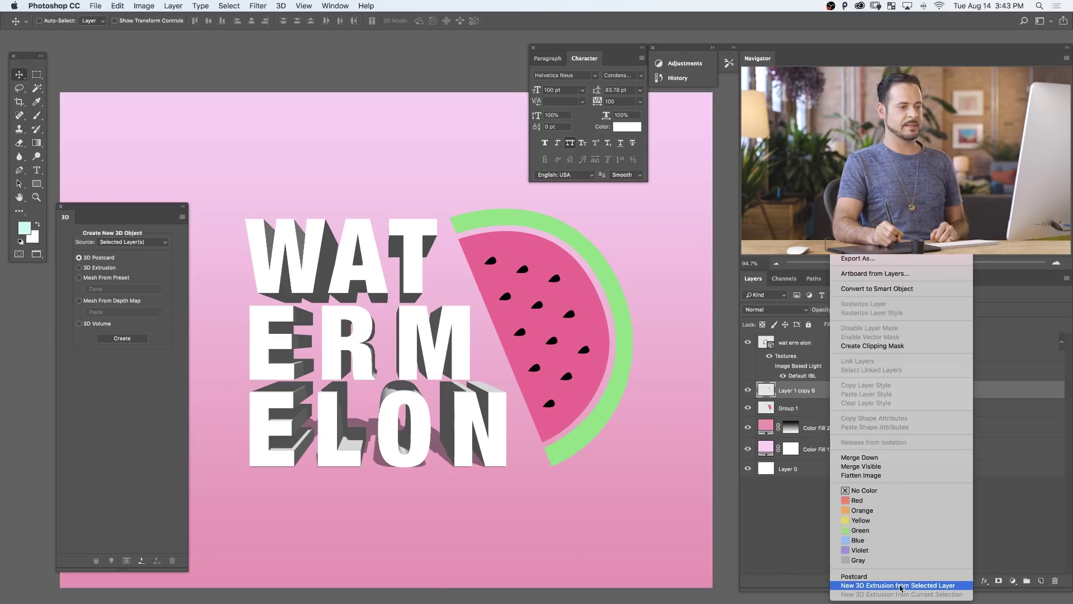
pyautogui.click(889, 586)
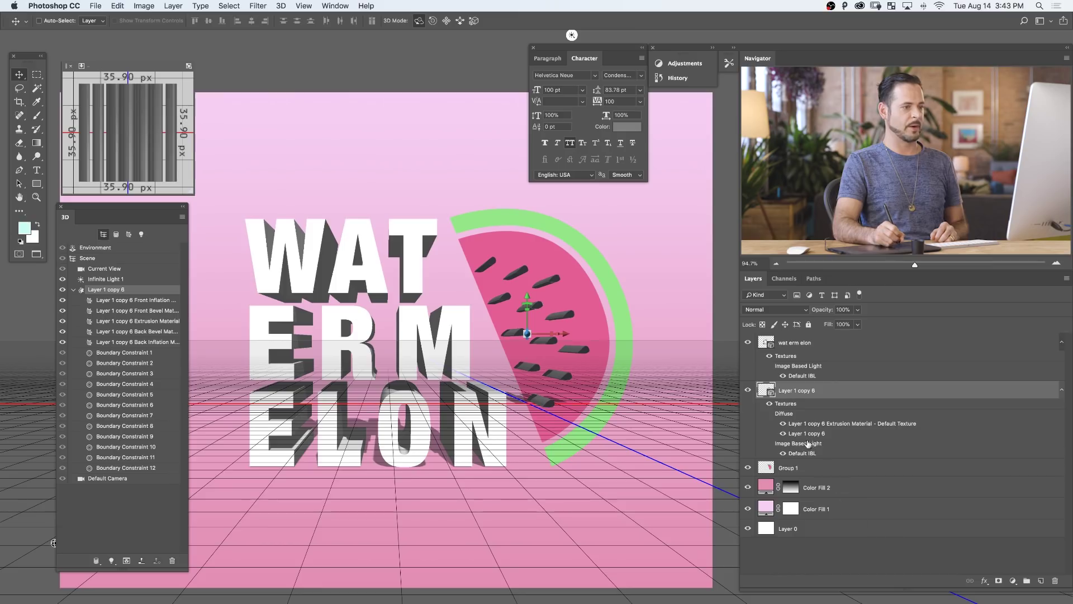
pyautogui.click(798, 471)
pyautogui.rightClick(818, 467)
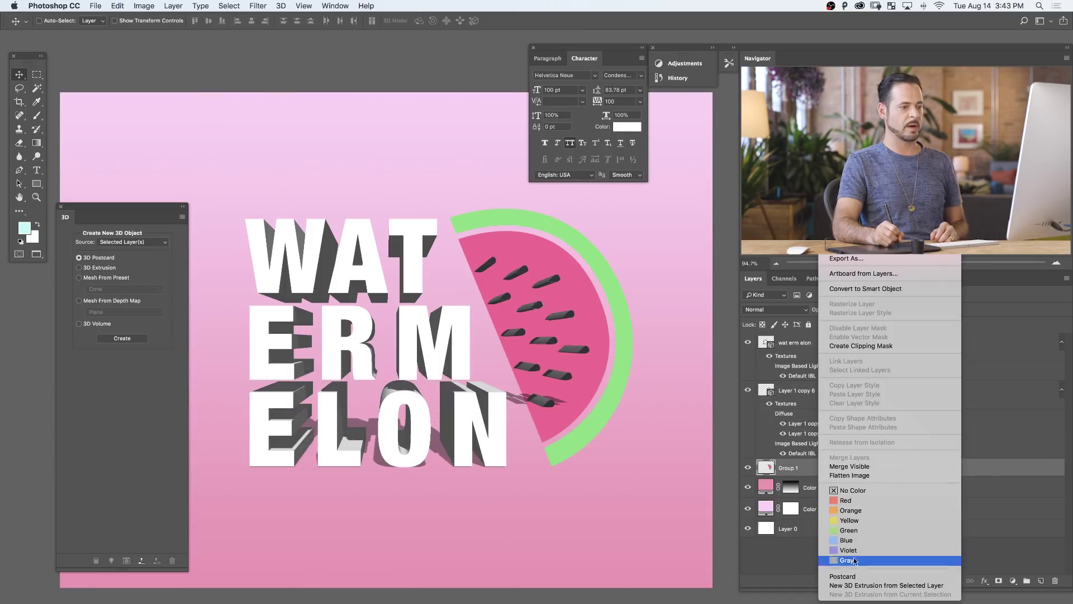
pyautogui.click(855, 586)
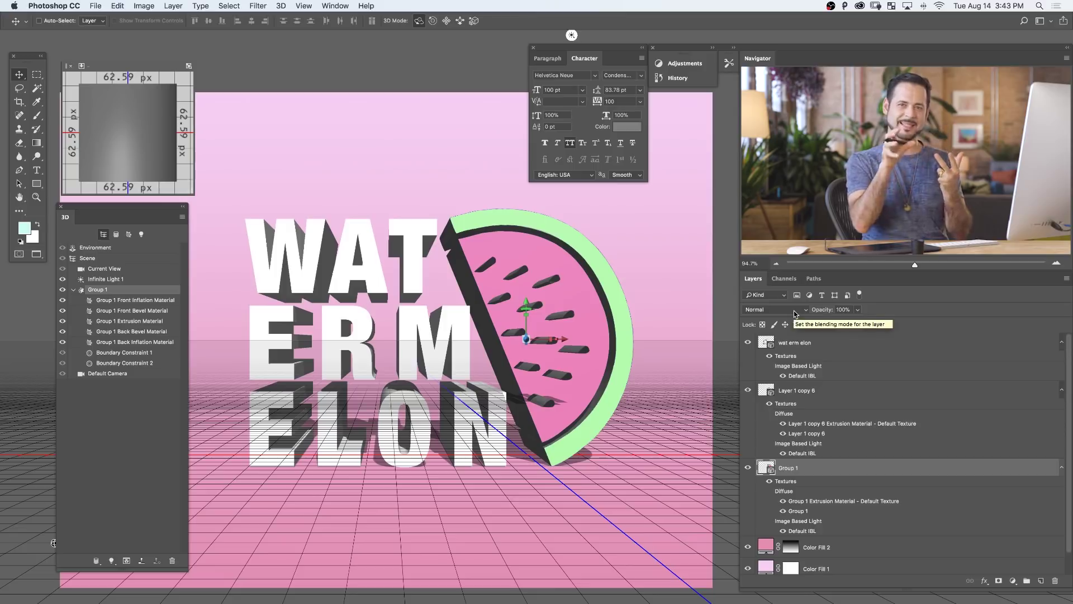
# Try orbiting the 3D view of the text and seeds layers separately, and undo both rotations
pyautogui.click(812, 345)
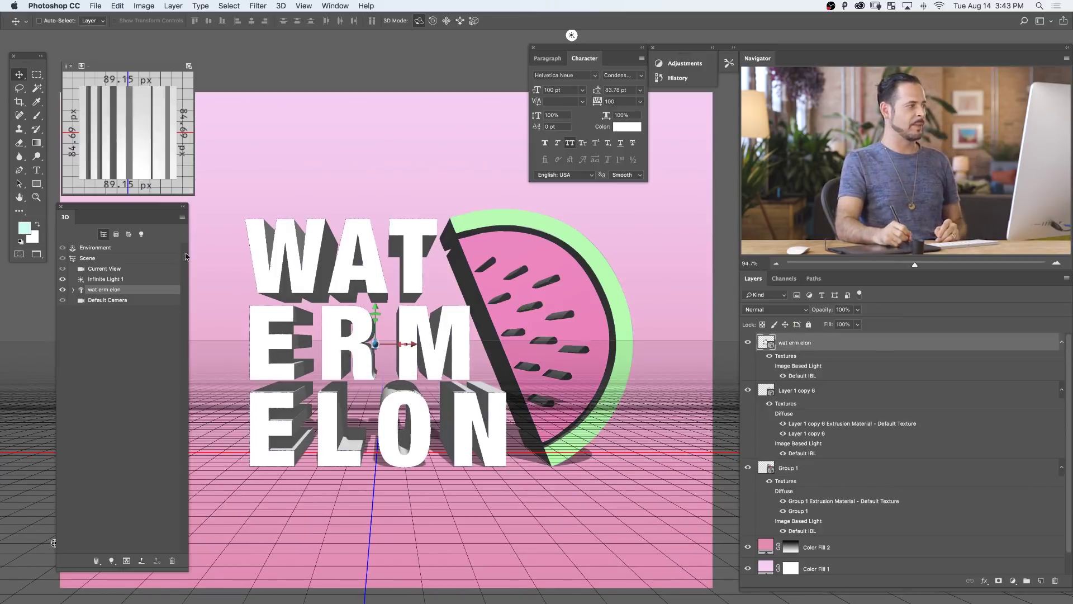
pyautogui.click(116, 269)
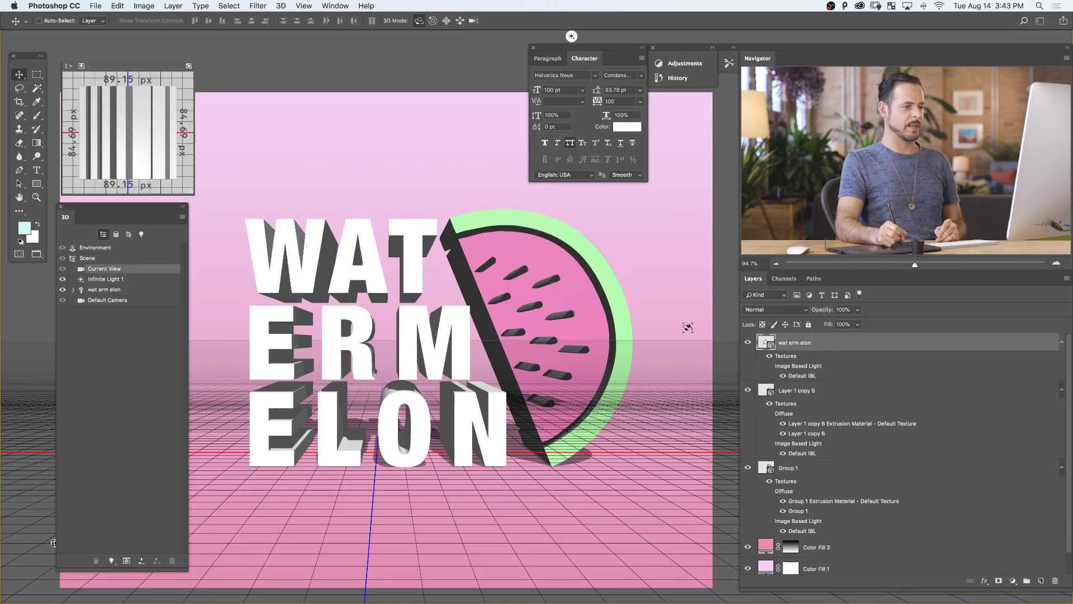
pyautogui.click(748, 342)
pyautogui.click(748, 342)
pyautogui.moveTo(461, 287); pyautogui.dragTo(457, 311)
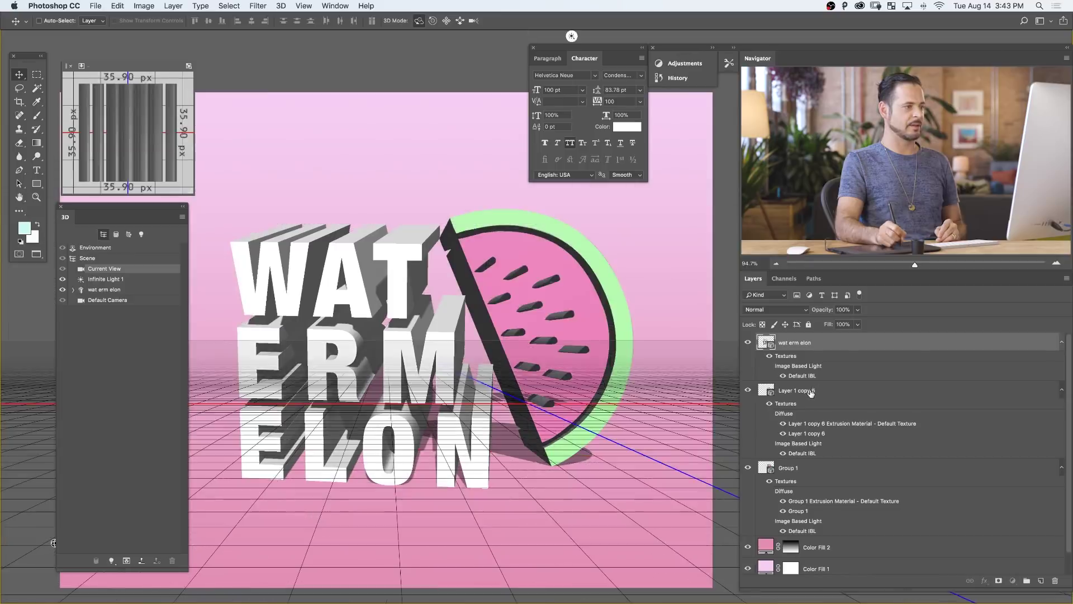
pyautogui.click(817, 390)
pyautogui.moveTo(540, 374); pyautogui.dragTo(569, 363)
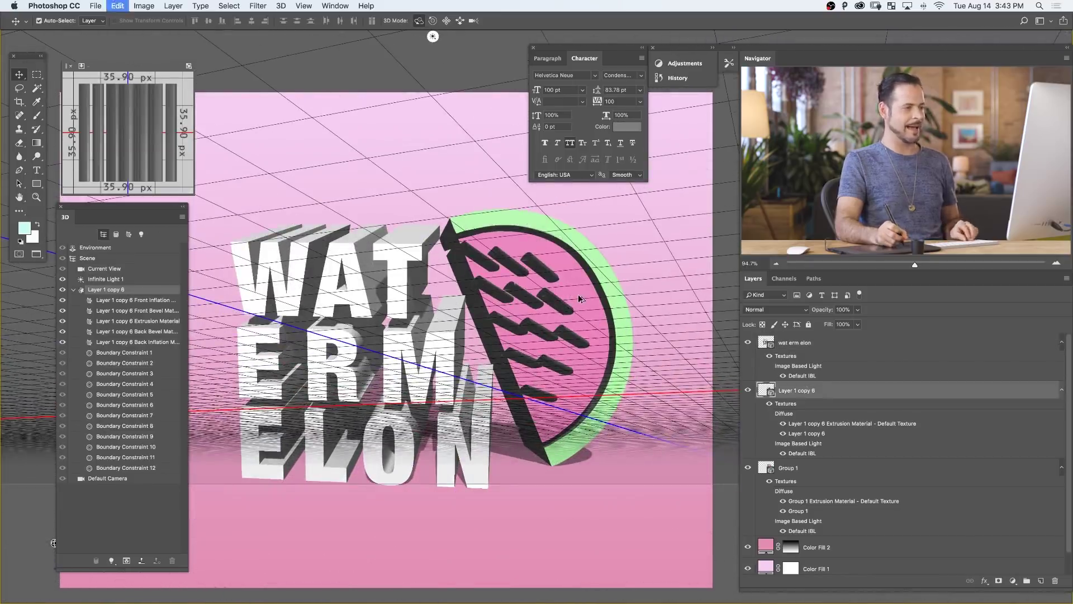
pyautogui.press('alt+super+z')
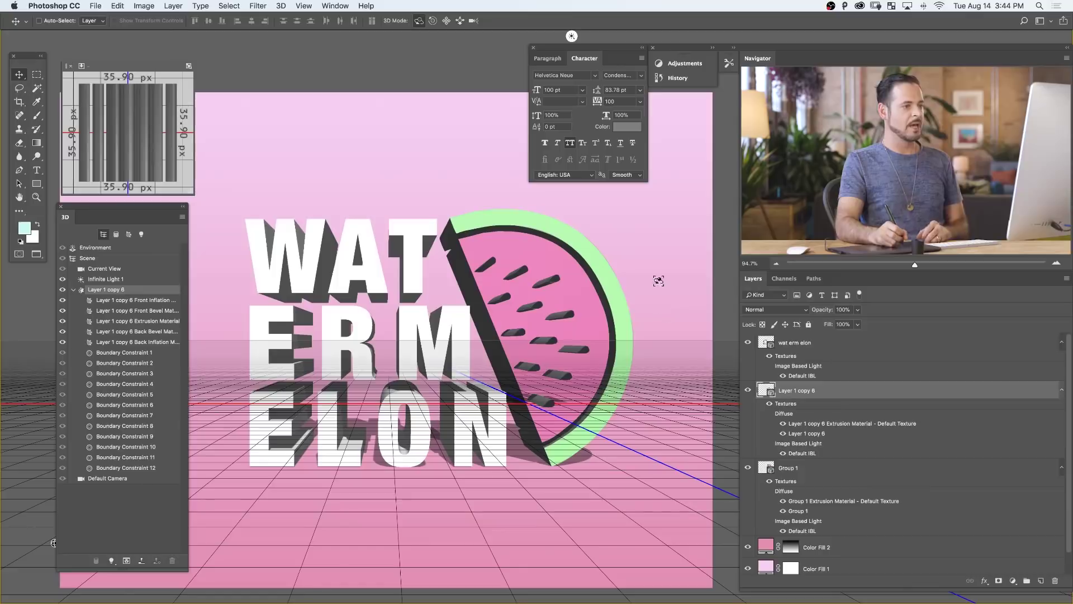
# Merge the wat erm elon, Layer 1 copy 6 and Group 1 3D layers into a single 3D layer
pyautogui.click(827, 348)
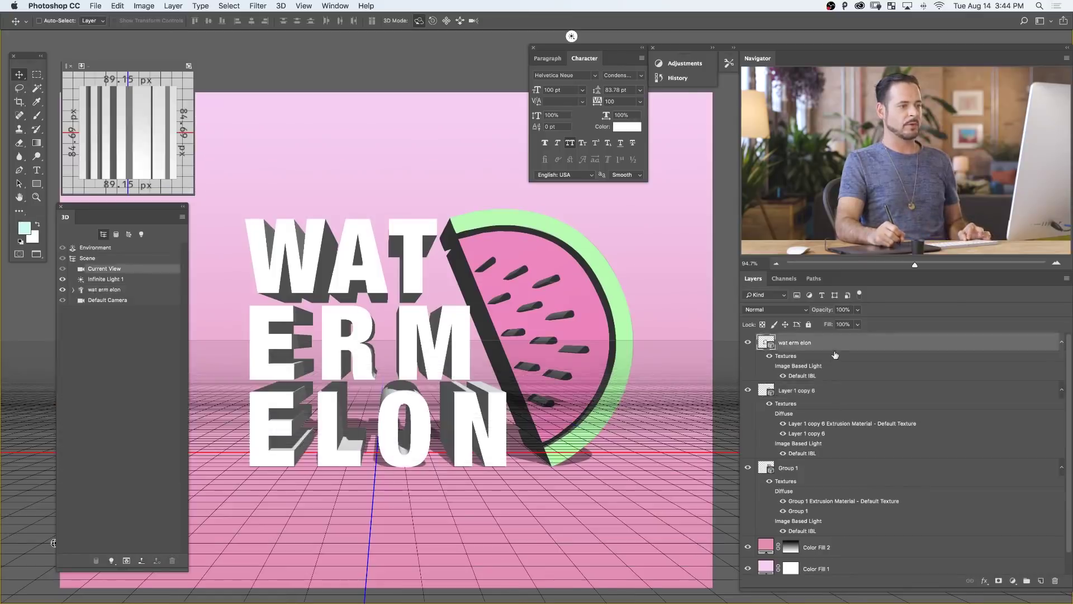
pyautogui.keyDown('shift'); pyautogui.click(831, 398); pyautogui.keyUp('shift')
pyautogui.keyDown('shift'); pyautogui.click(827, 470); pyautogui.keyUp('shift')
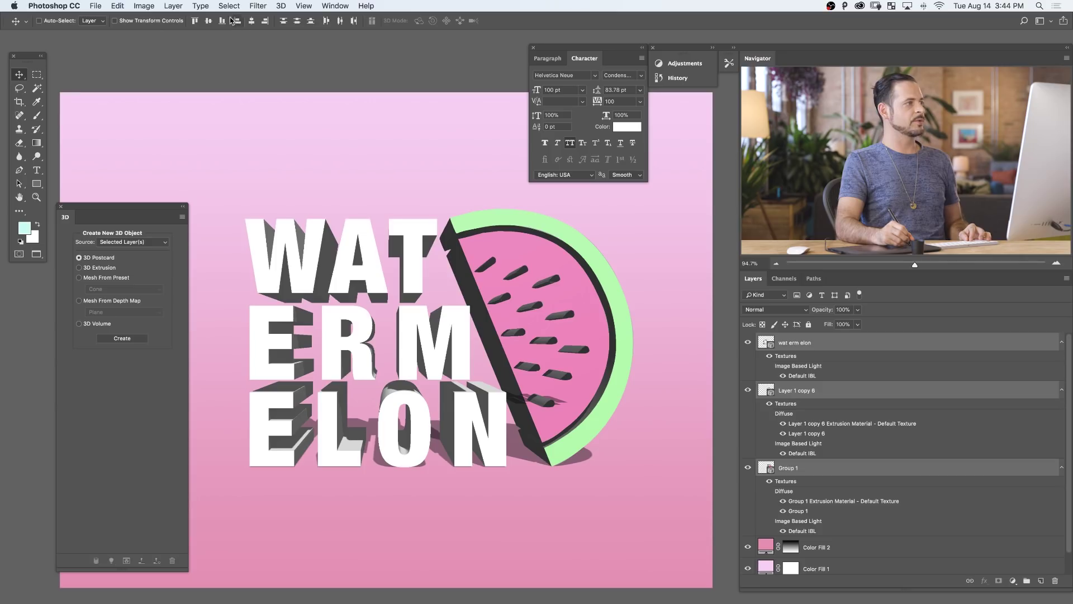
pyautogui.click(279, 6)
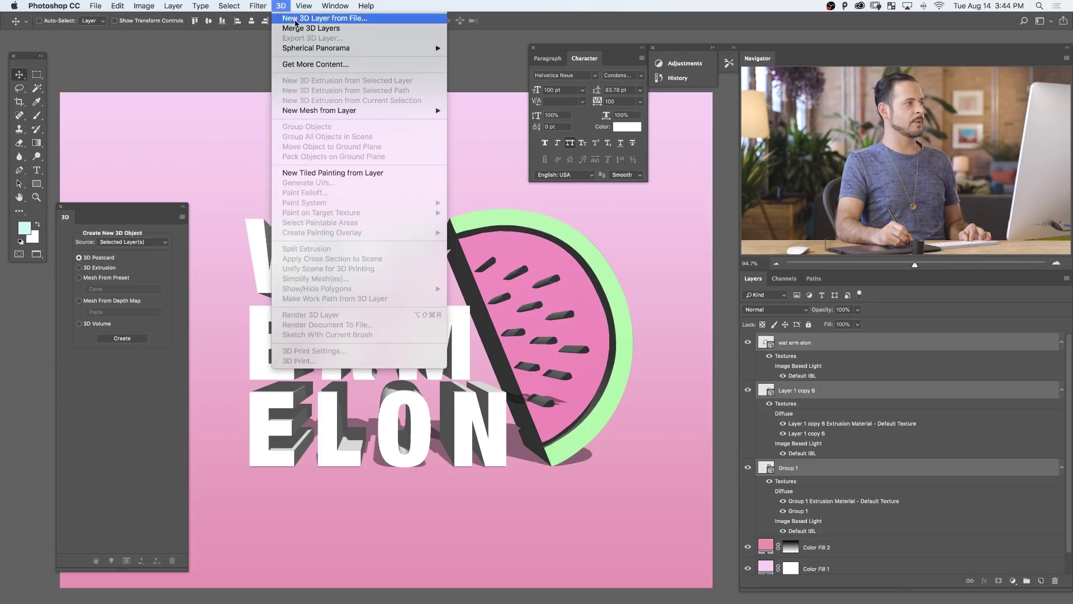
pyautogui.click(298, 28)
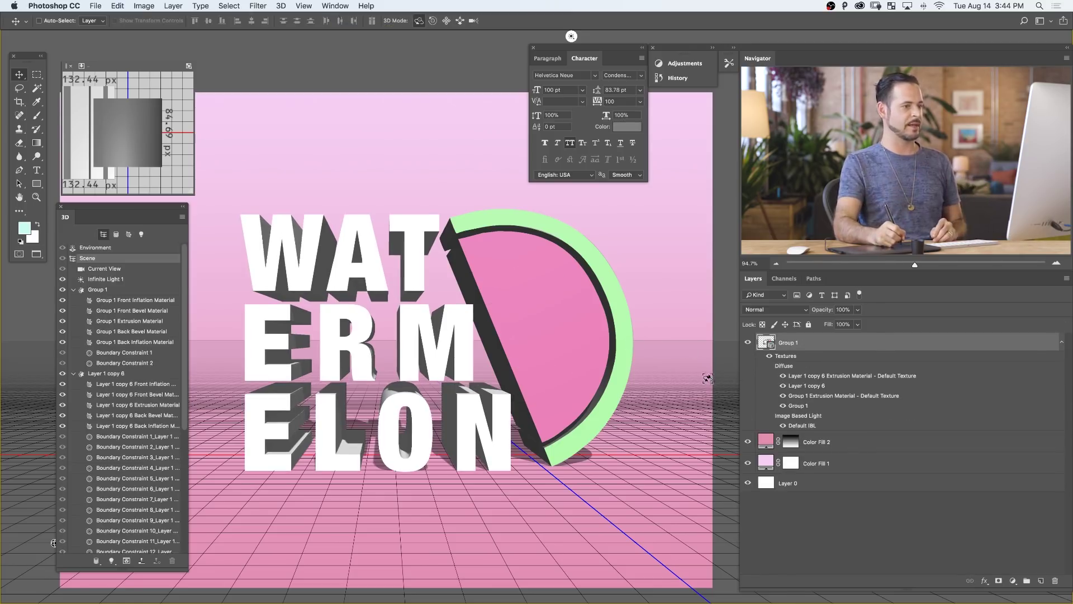
# Reopen the 3D scene list and collapse the Group 1, Layer 1 copy 6 and wat erm elon entries
pyautogui.click(60, 206)
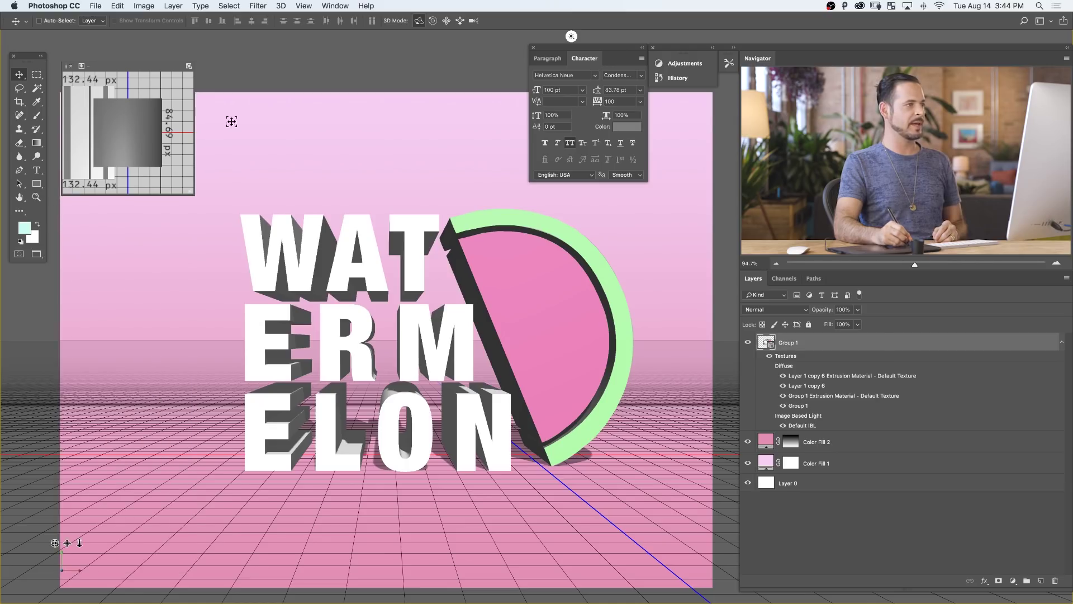
pyautogui.click(339, 6)
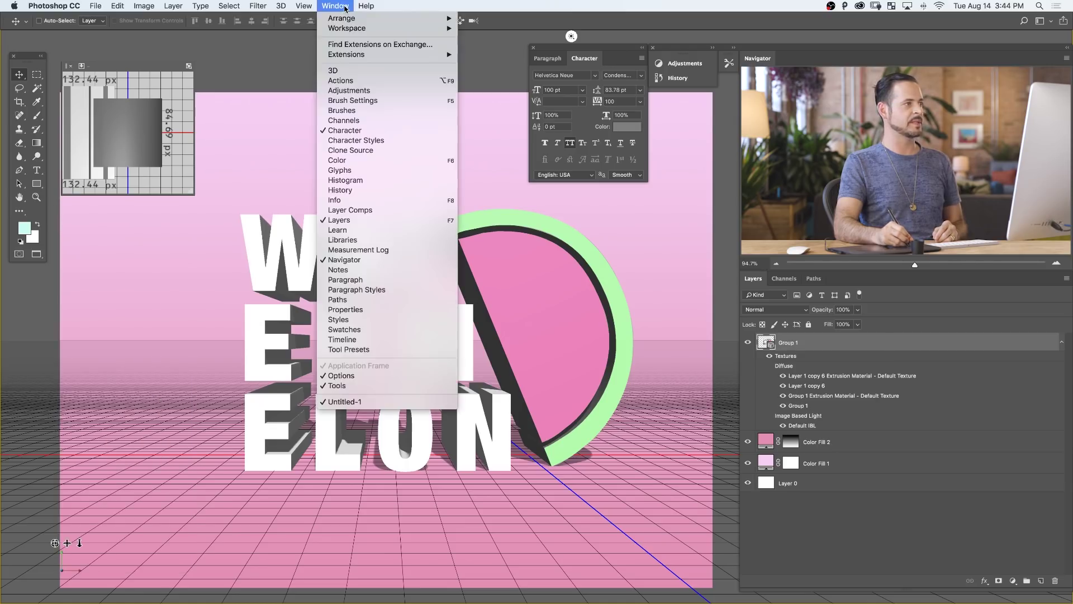
pyautogui.click(353, 71)
pyautogui.click(74, 290)
pyautogui.click(73, 290)
pyautogui.click(73, 301)
pyautogui.click(74, 311)
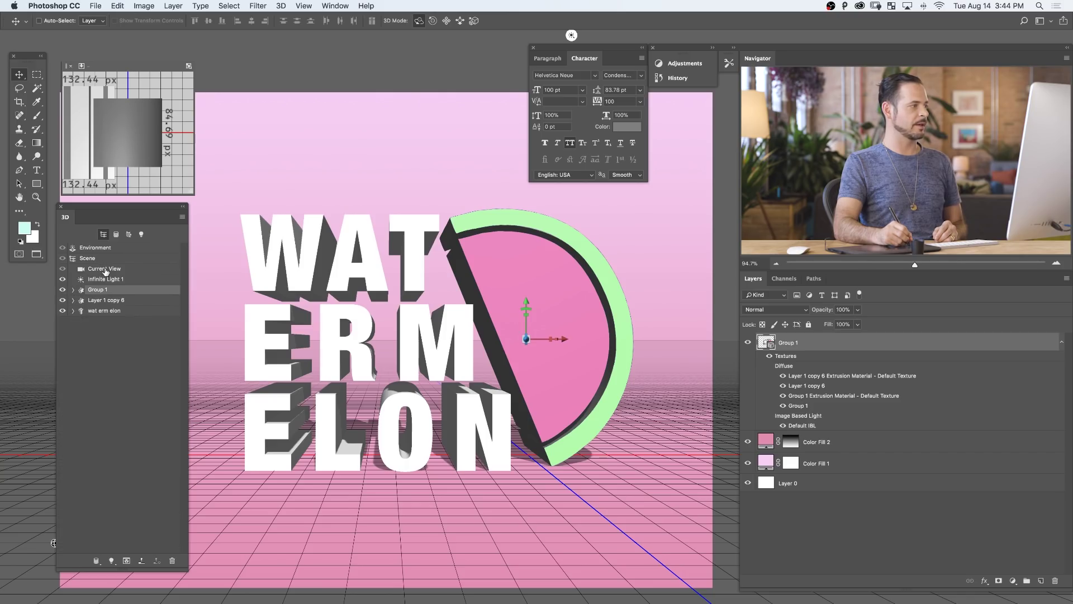
# Orbit the scene's current view so the text and slice are seen together from slightly above
pyautogui.click(103, 270)
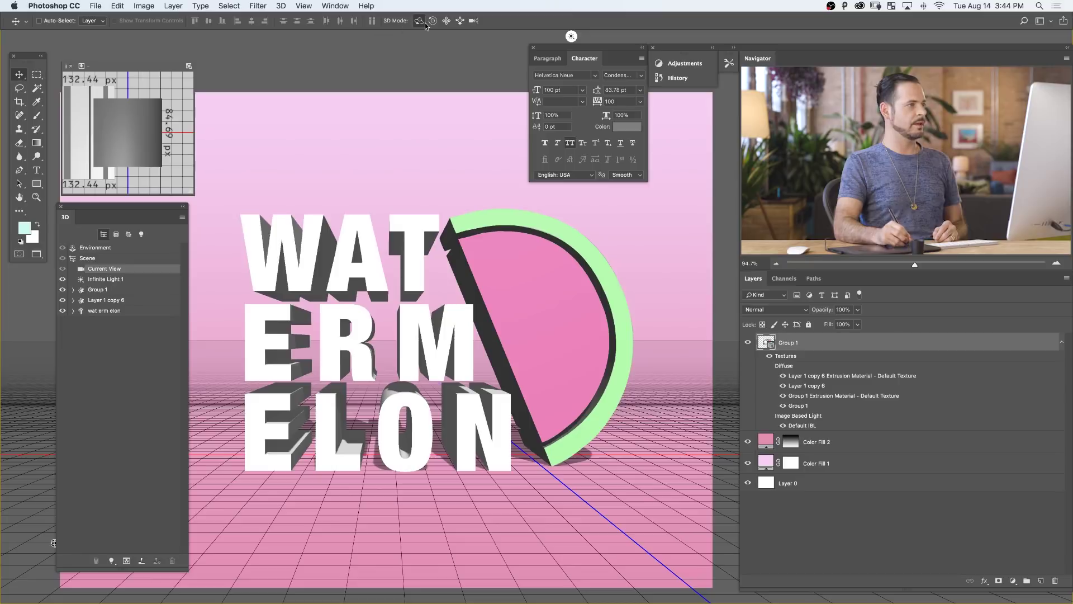
pyautogui.moveTo(479, 302); pyautogui.dragTo(505, 282)
pyautogui.moveTo(450, 348); pyautogui.dragTo(511, 334)
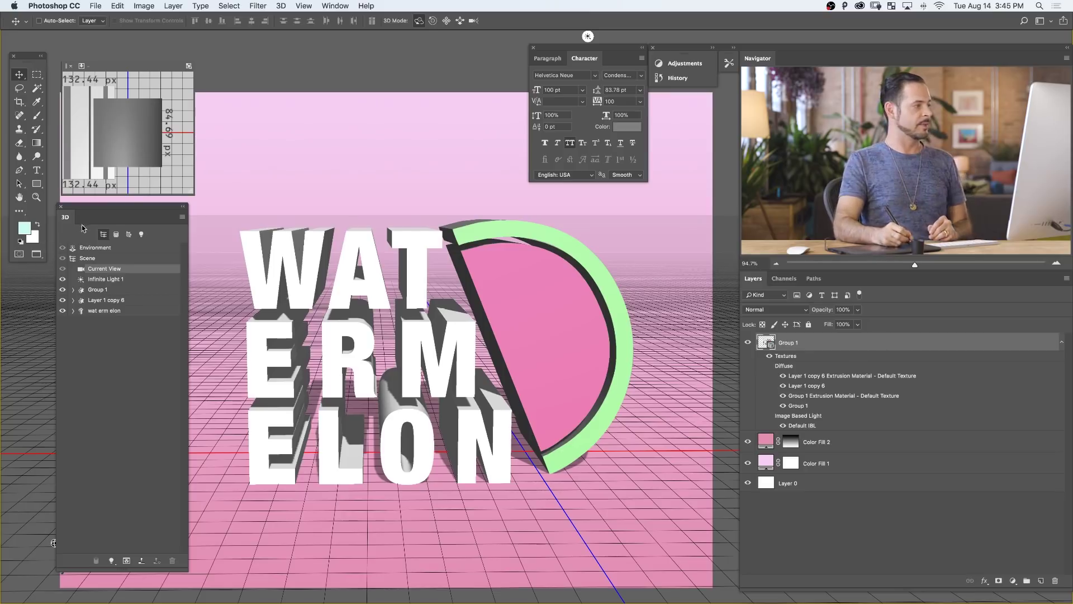
# Raise the environment's image-based light intensity to 179% and place its properties beside the 3D scene list
pyautogui.click(110, 248)
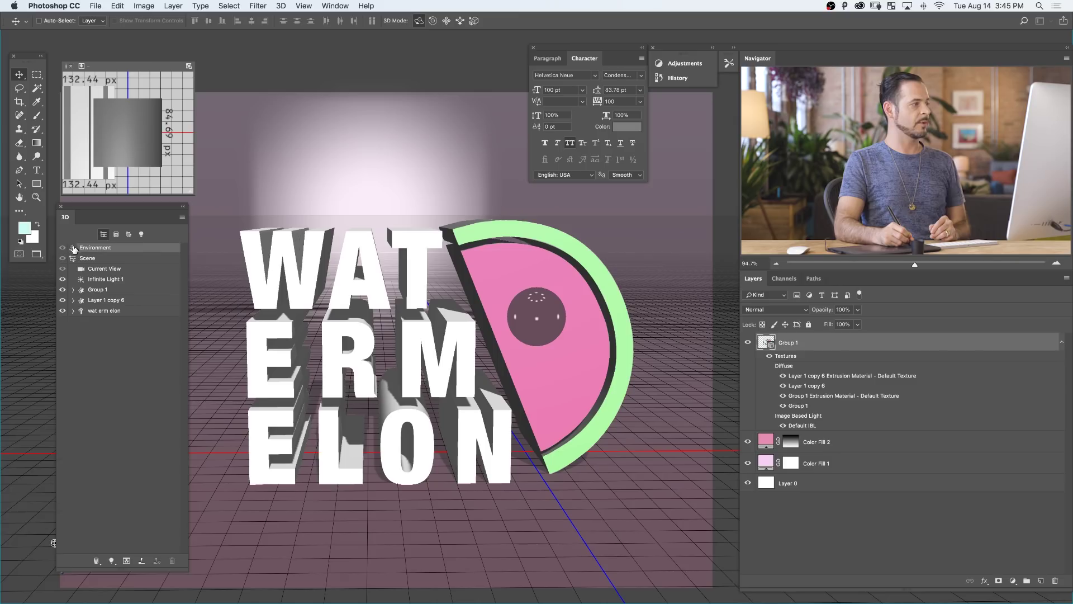
pyautogui.doubleClick(73, 248)
pyautogui.moveTo(70, 387); pyautogui.dragTo(259, 41)
pyautogui.moveTo(226, 129)
pyautogui.mouseDown()
pyautogui.moveTo(249, 120)
pyautogui.moveTo(236, 125)
pyautogui.mouseUp()
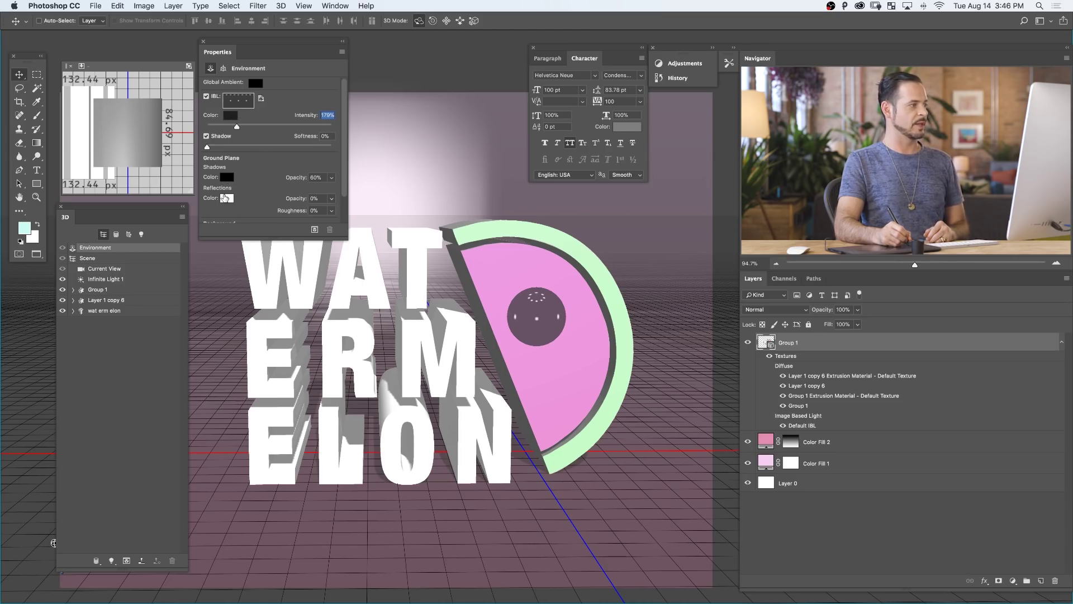
# Toggle the Scene's shadows off and back on to check their effect
pyautogui.click(92, 259)
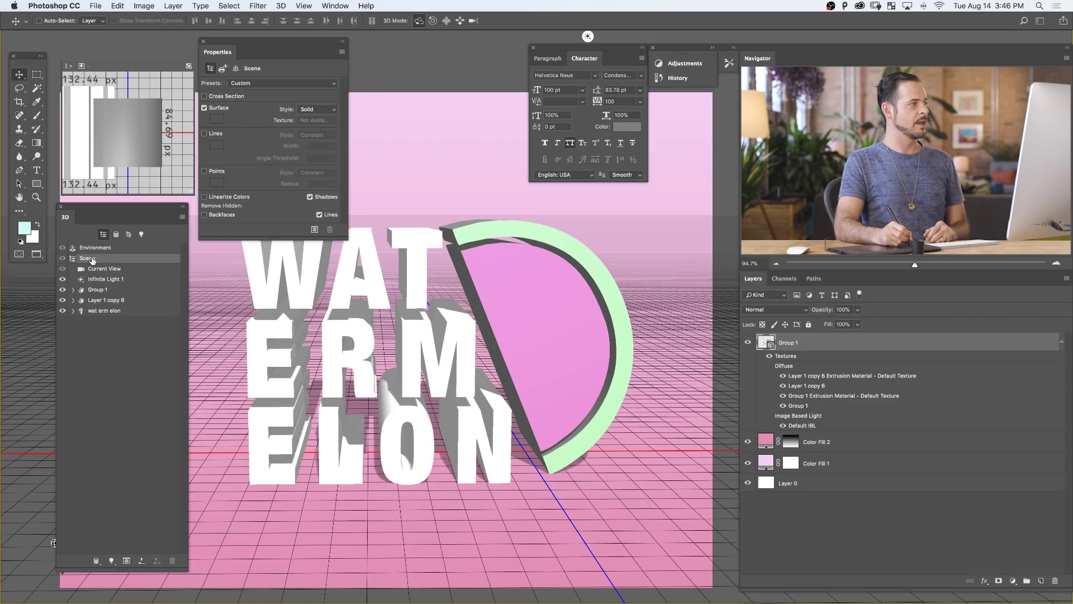
pyautogui.click(310, 198)
pyautogui.click(311, 197)
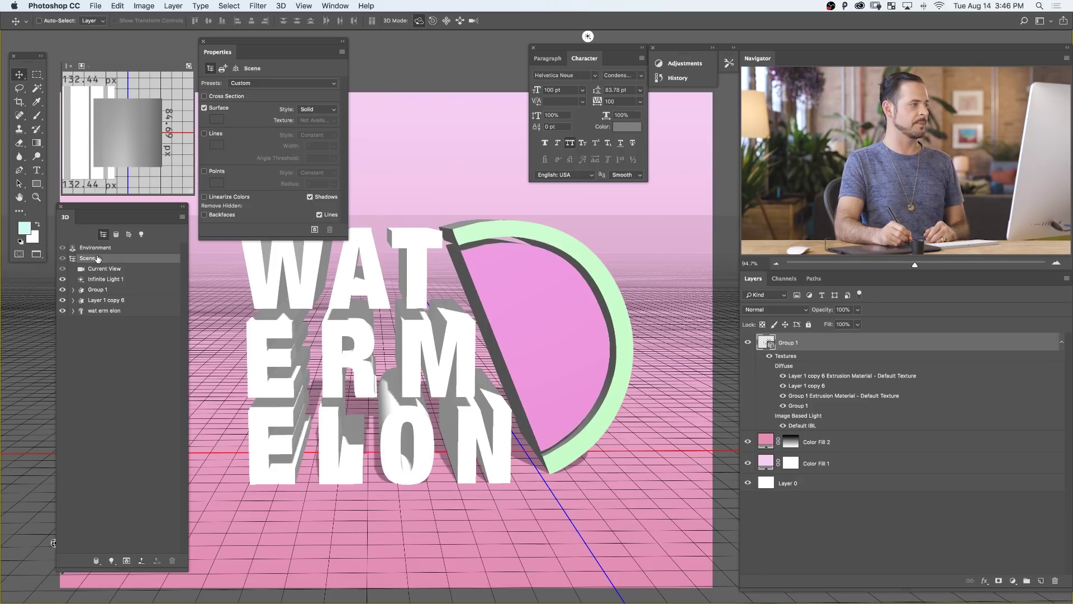
# Orbit the current view higher and re-aim Infinite Light 1 so the shadows fall to the left of the text
pyautogui.click(81, 270)
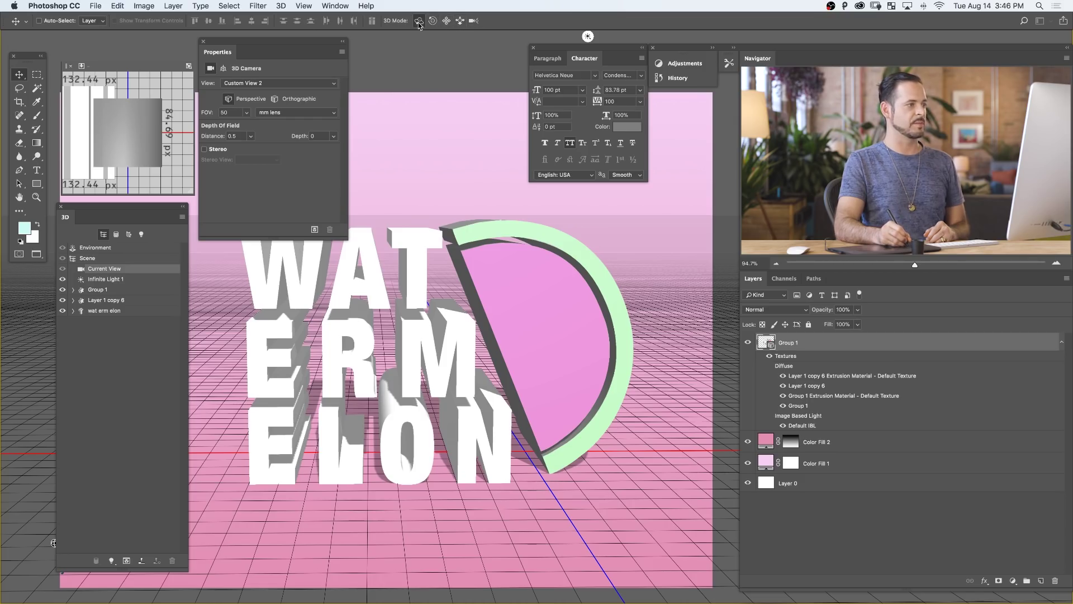
pyautogui.moveTo(408, 203)
pyautogui.mouseDown()
pyautogui.moveTo(426, 236)
pyautogui.moveTo(374, 220)
pyautogui.moveTo(358, 187)
pyautogui.moveTo(316, 194)
pyautogui.moveTo(419, 191)
pyautogui.moveTo(440, 207)
pyautogui.moveTo(416, 201)
pyautogui.moveTo(433, 204)
pyautogui.moveTo(409, 213)
pyautogui.mouseUp()
pyautogui.click(106, 279)
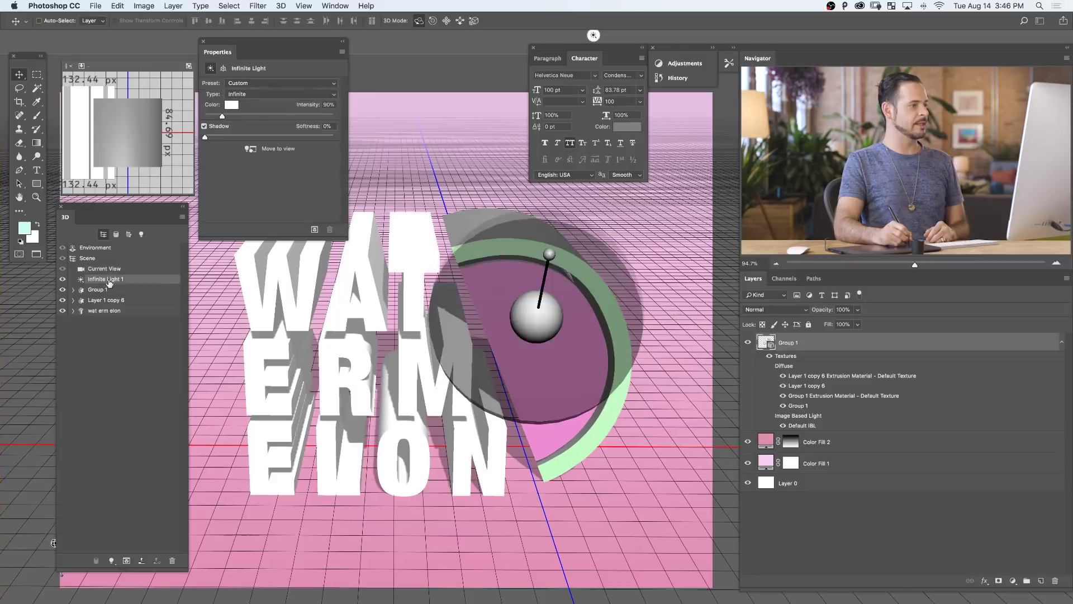
pyautogui.moveTo(419, 353)
pyautogui.mouseDown()
pyautogui.moveTo(458, 343)
pyautogui.moveTo(335, 347)
pyautogui.moveTo(243, 329)
pyautogui.moveTo(475, 347)
pyautogui.moveTo(440, 284)
pyautogui.mouseUp()
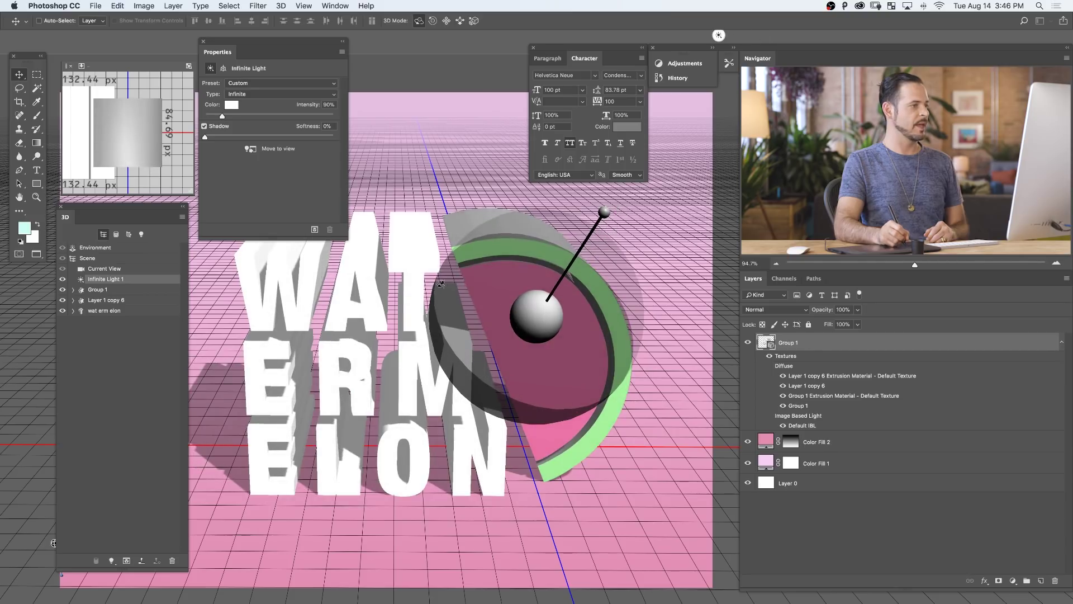
# Identify the Group 1 mesh by toggling its visibility and rename it Watermelon
pyautogui.click(97, 289)
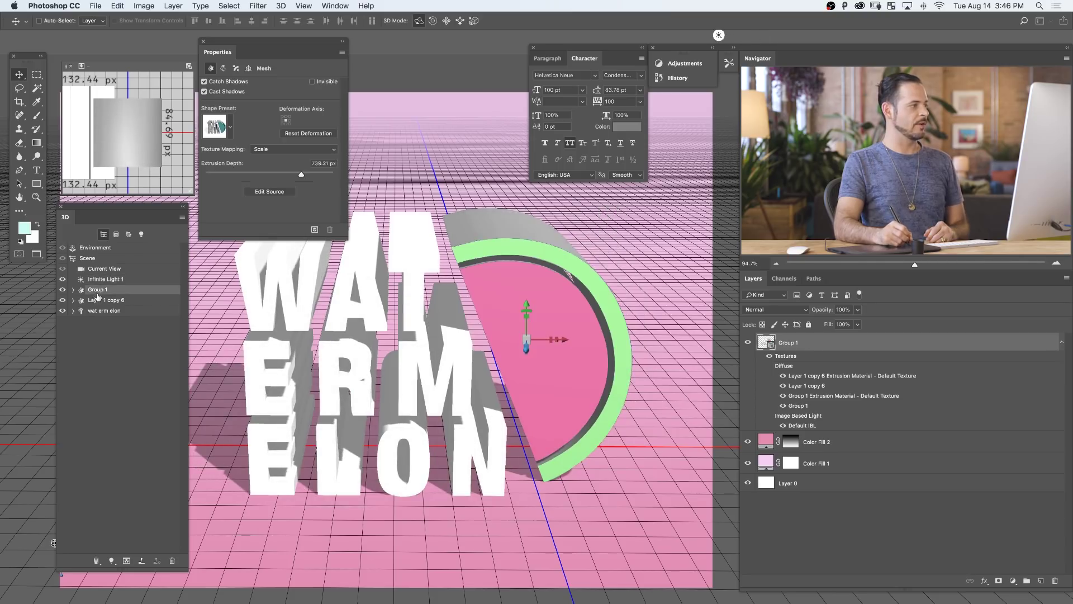
pyautogui.click(63, 290)
pyautogui.click(63, 289)
pyautogui.doubleClick(98, 289)
pyautogui.write('Water')
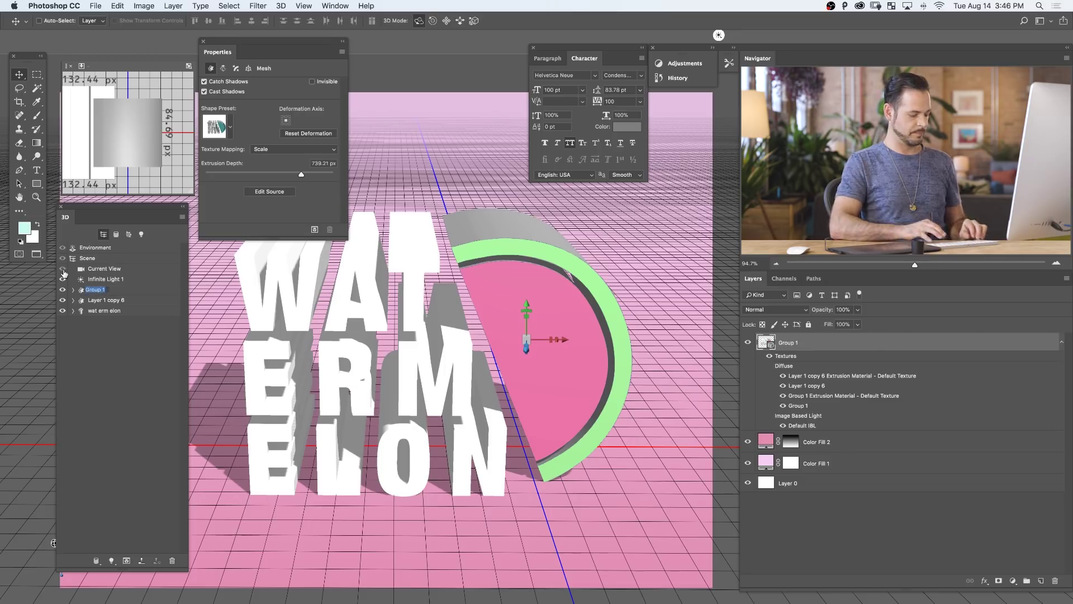
pyautogui.write('melon')
pyautogui.press('Return')
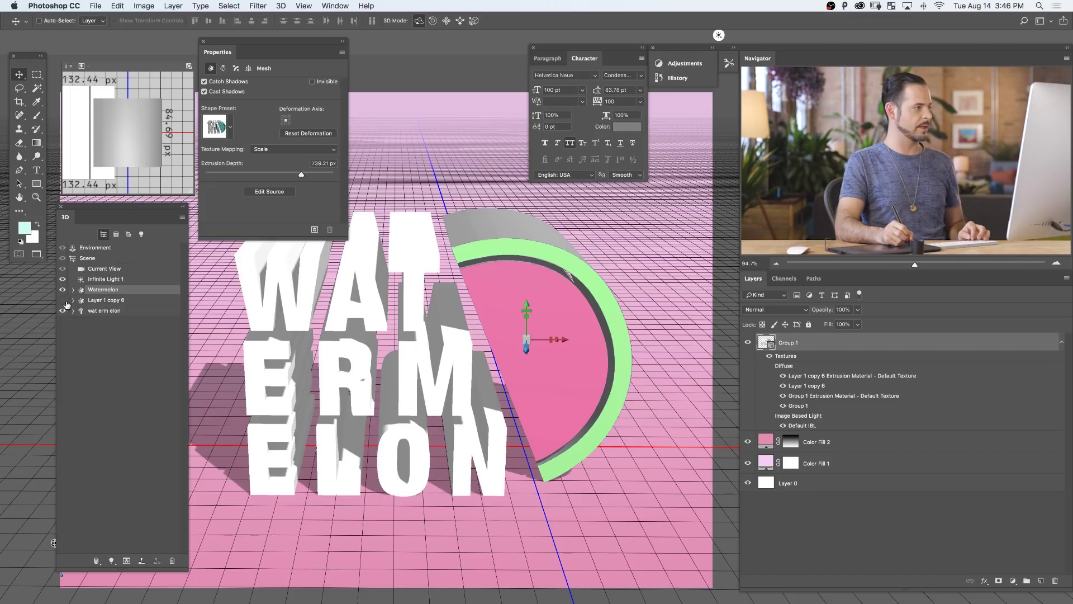
# Rename the Layer 1 copy 6 mesh as Seeds and the wat erm elon mesh as Text
pyautogui.doubleClick(105, 300)
pyautogui.write('Seeds')
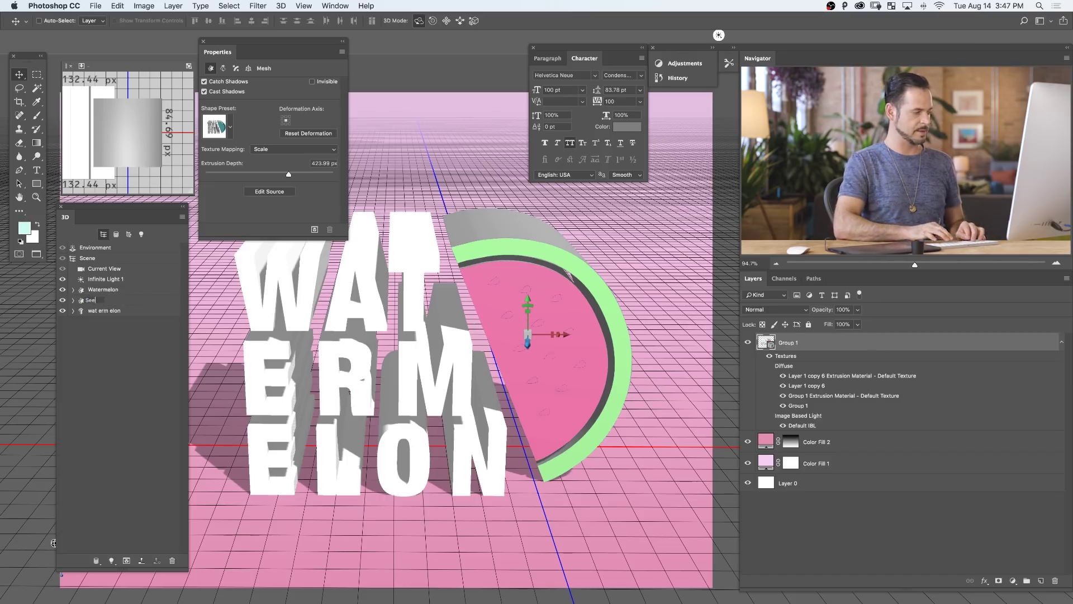
pyautogui.press('Return')
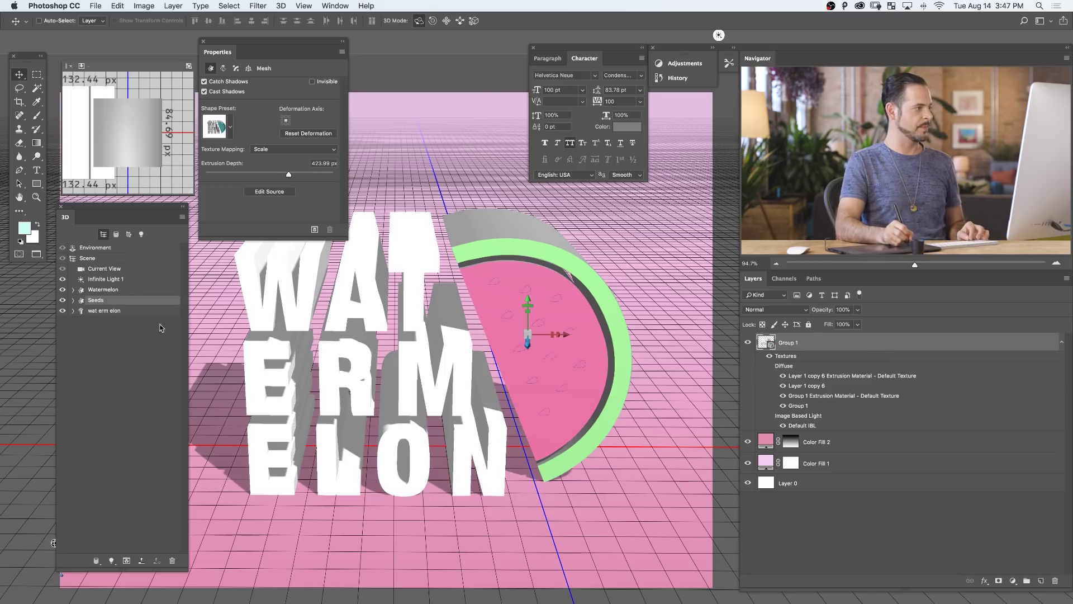
pyautogui.doubleClick(115, 311)
pyautogui.write('Text')
pyautogui.press('Return')
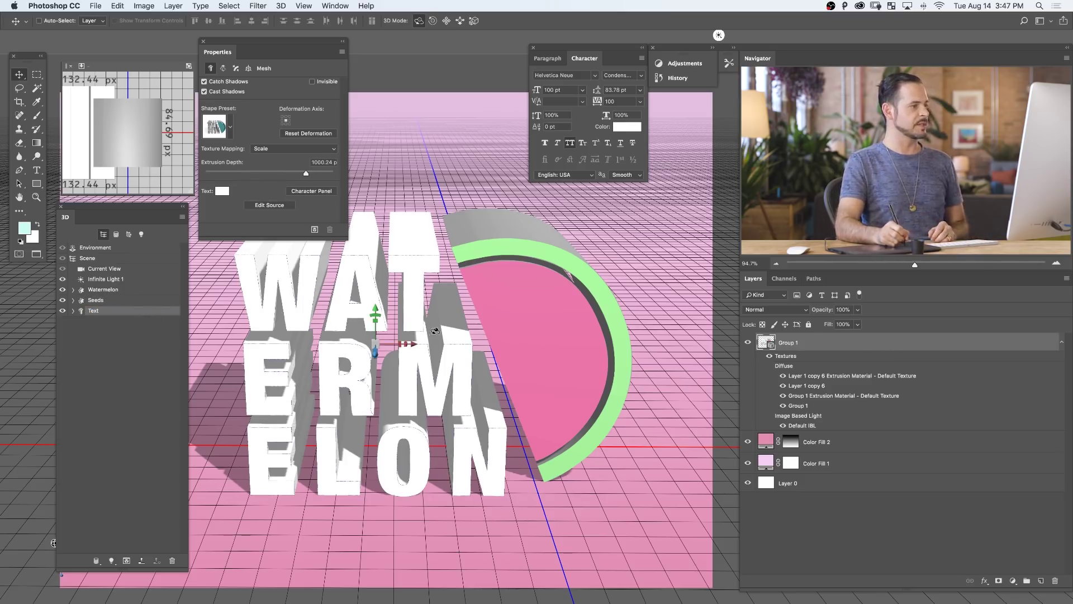
# Try rotating the Text mesh on its own, and undo the rotation
pyautogui.moveTo(430, 328); pyautogui.dragTo(485, 280)
pyautogui.press('super+z')
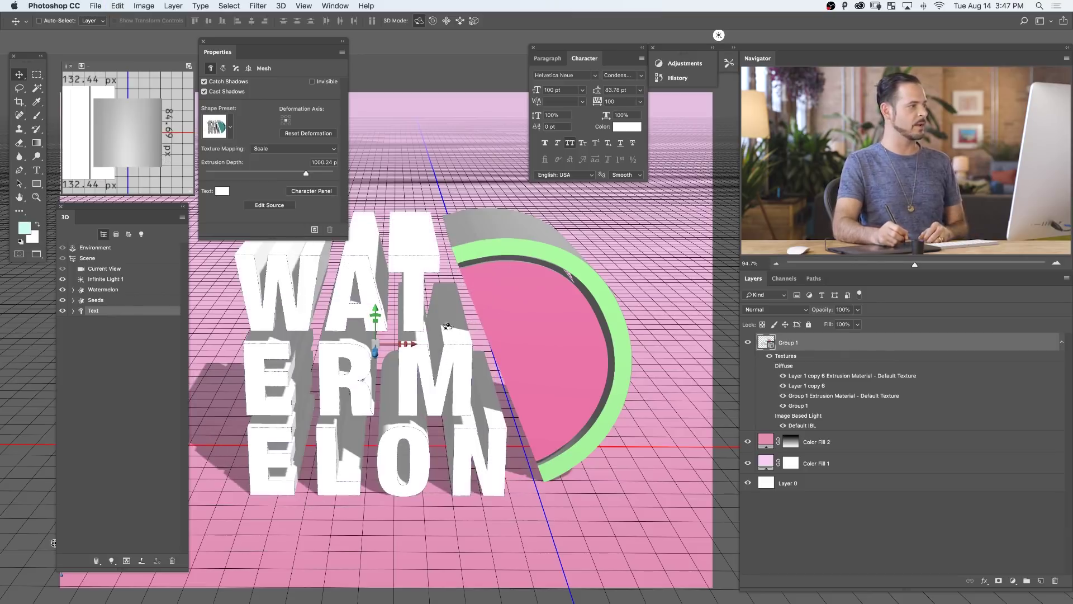
pyautogui.click(103, 302)
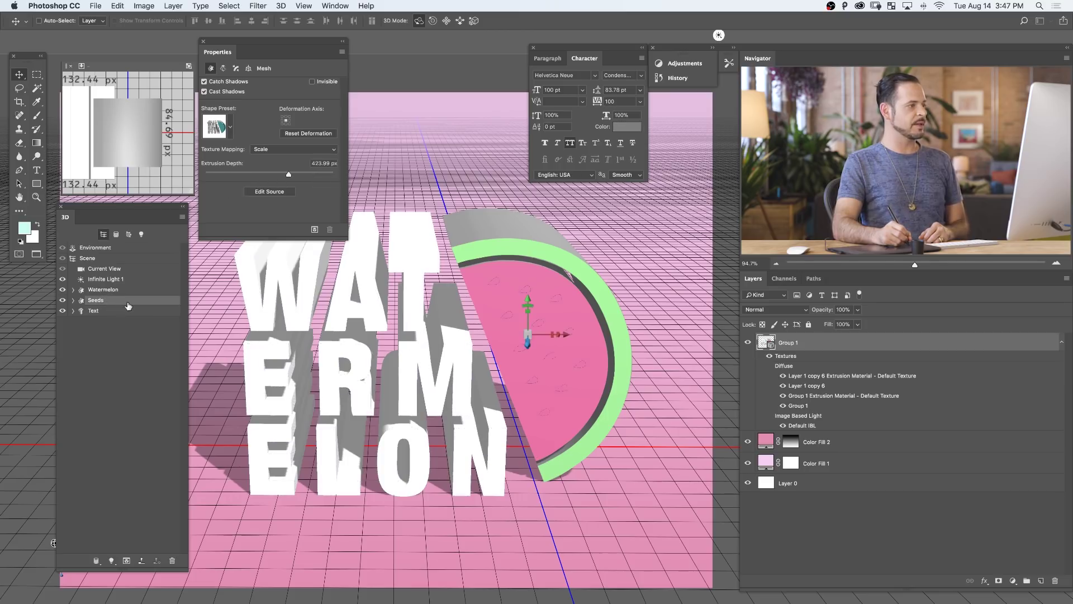
# View the scene from overhead and set the Text mesh's extrusion depth to 400 px
pyautogui.click(122, 270)
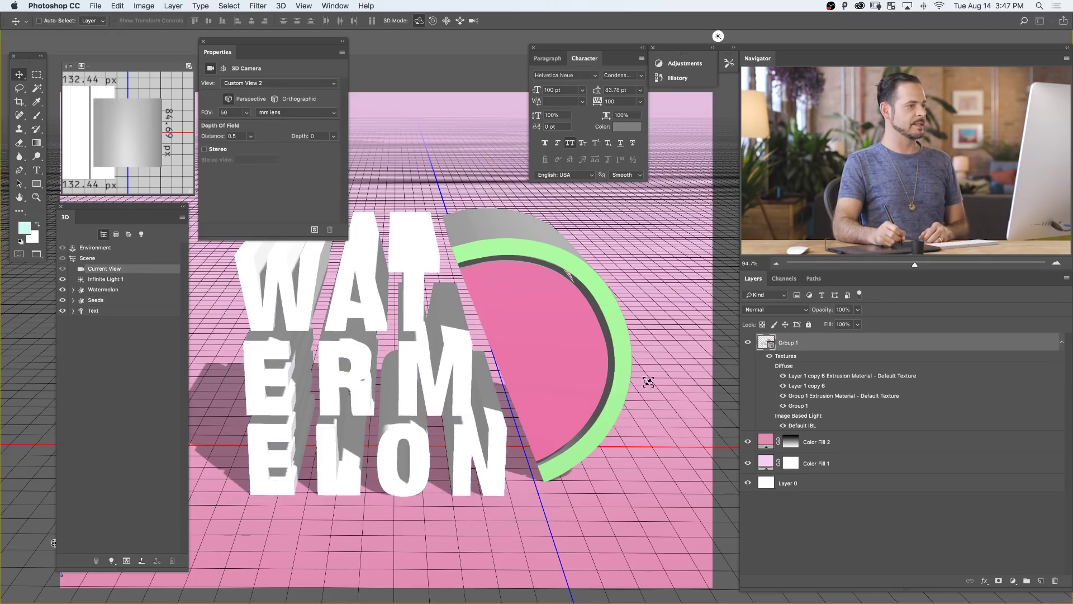
pyautogui.moveTo(550, 348); pyautogui.dragTo(553, 401)
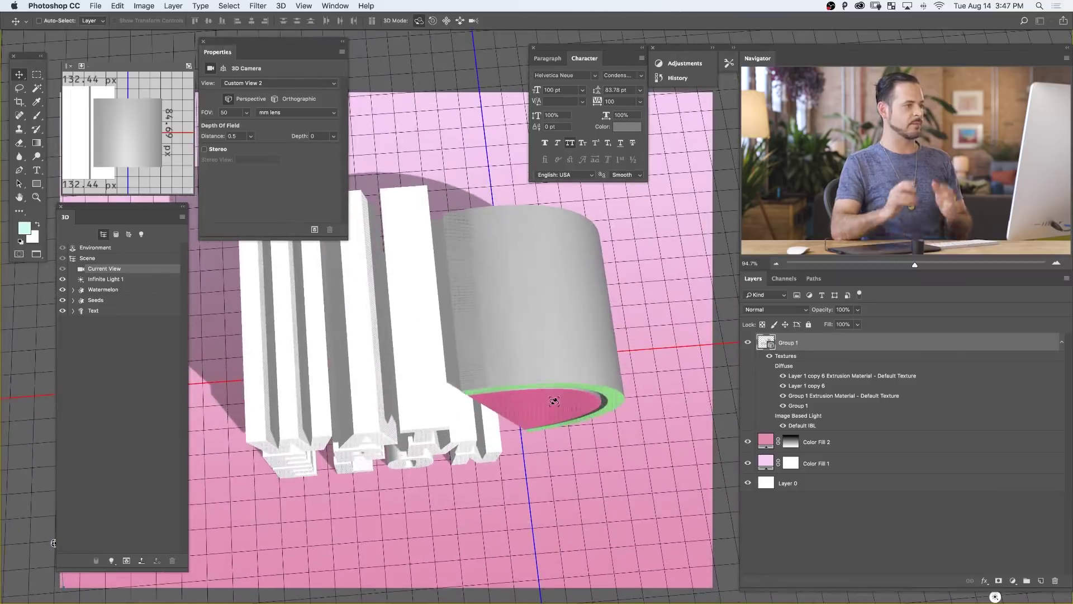
pyautogui.click(93, 312)
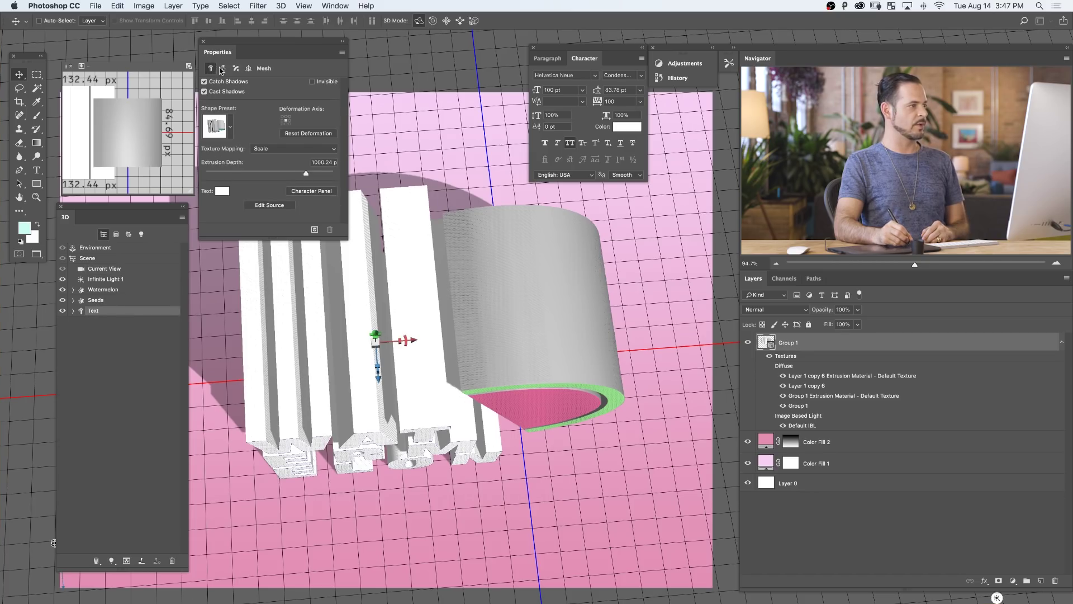
pyautogui.moveTo(304, 177); pyautogui.dragTo(288, 176)
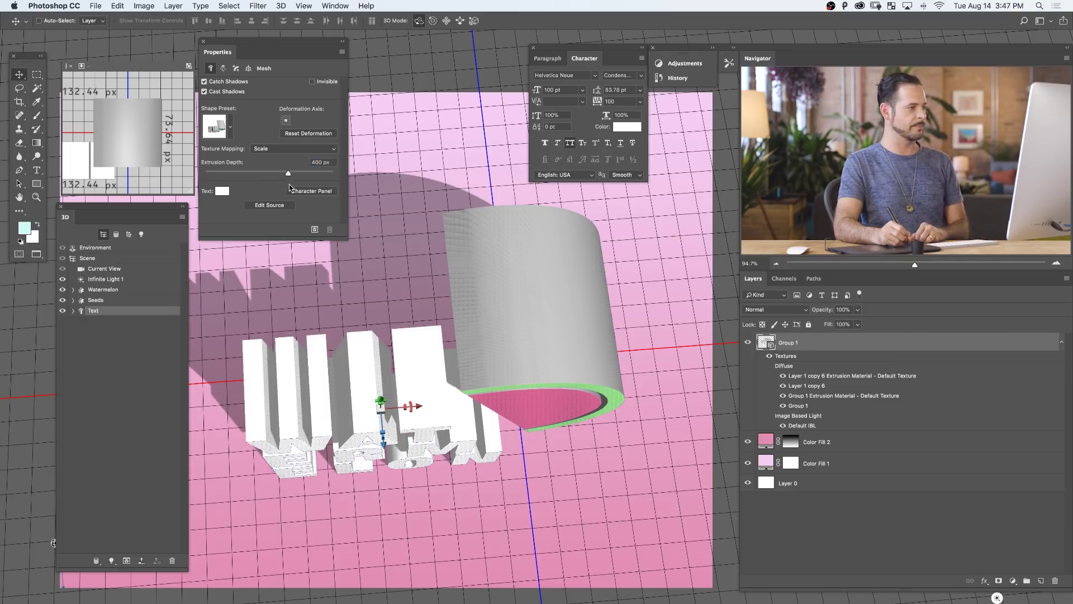
# Set the Watermelon mesh's extrusion depth to 400 px
pyautogui.click(119, 291)
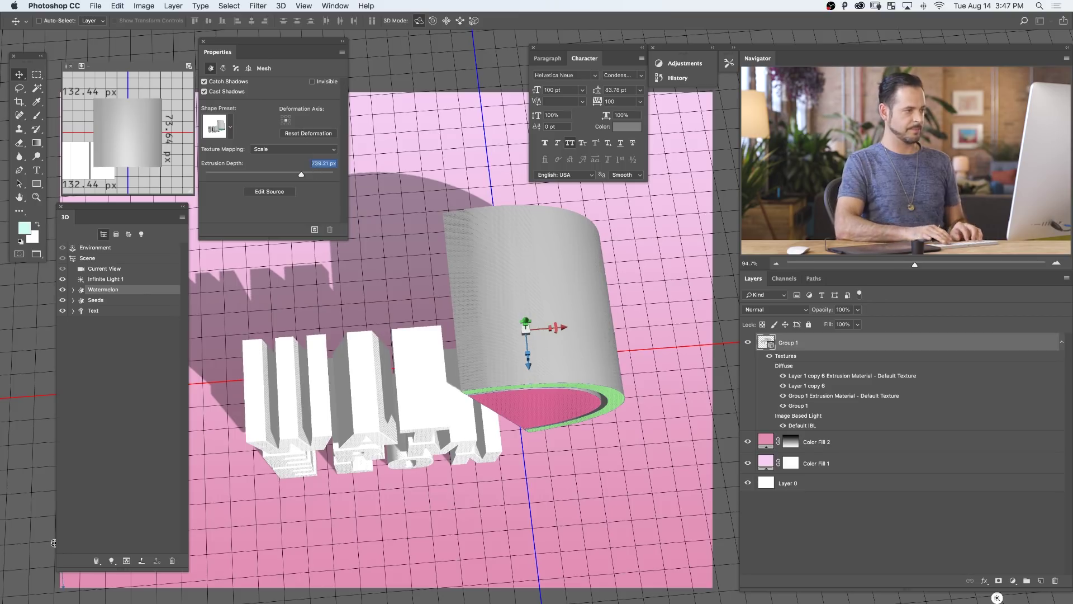
pyautogui.write('400')
pyautogui.press('Return')
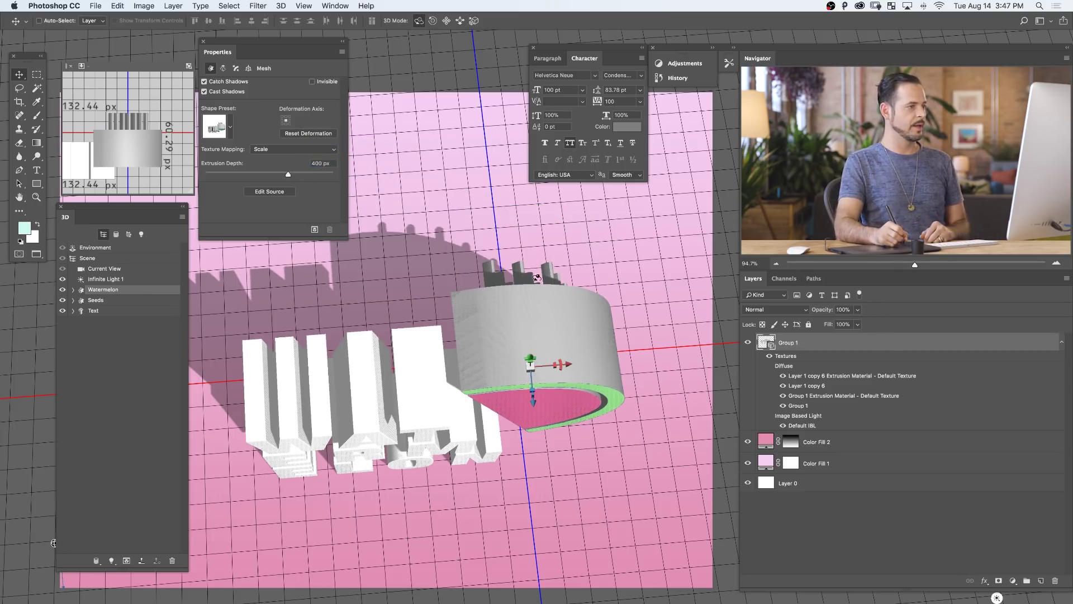
# Reduce the Seeds mesh's extrusion depth, settling on 20 px
pyautogui.click(93, 304)
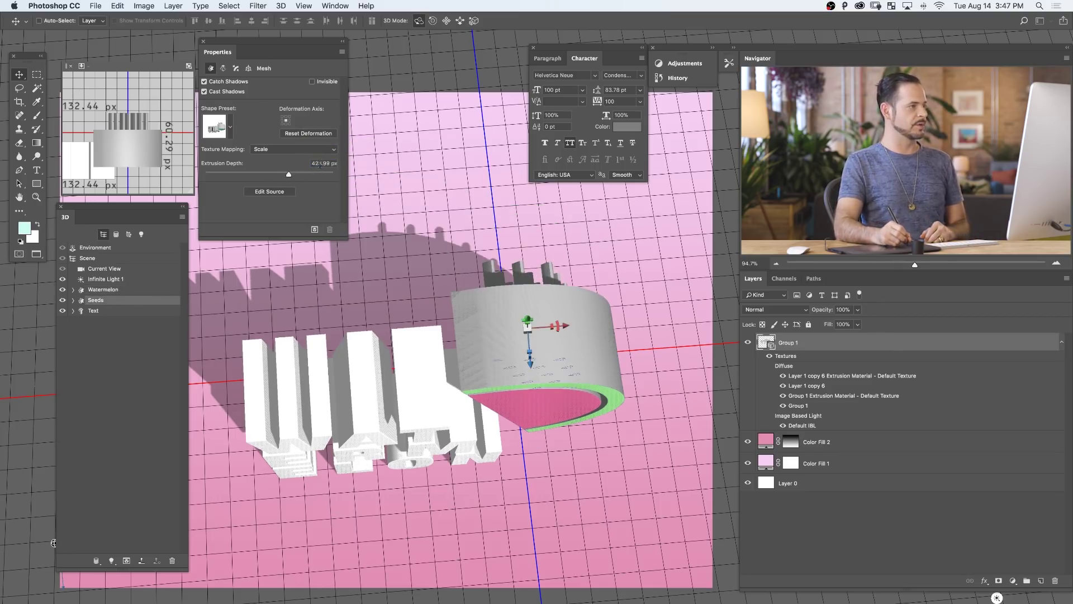
pyautogui.write('410')
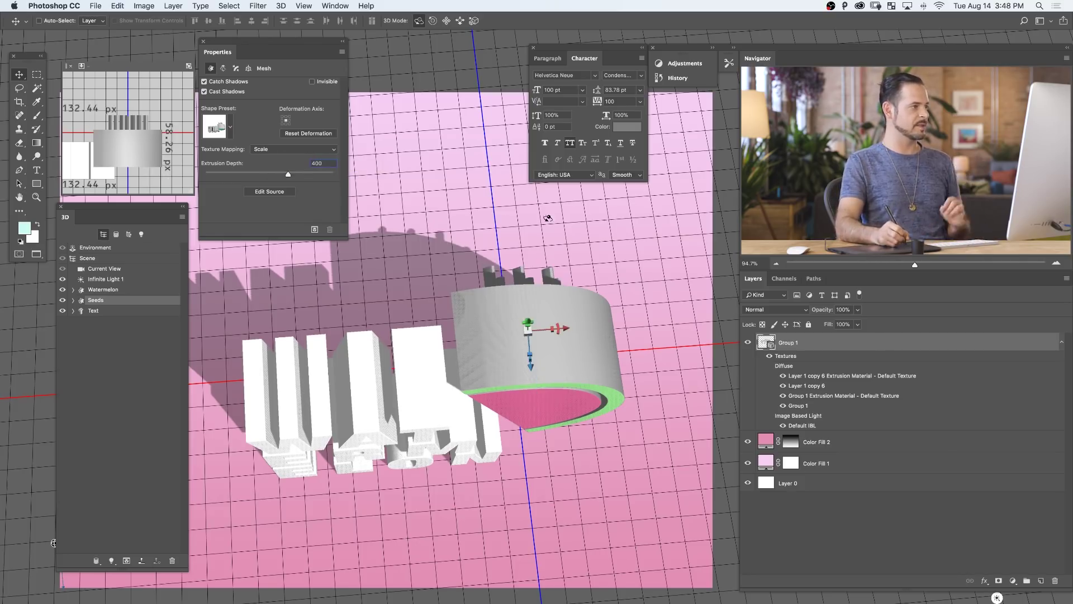
pyautogui.press('BackSpace')
pyautogui.press('BackSpace')
pyautogui.press('BackSpace')
pyautogui.write('20')
pyautogui.press('Return')
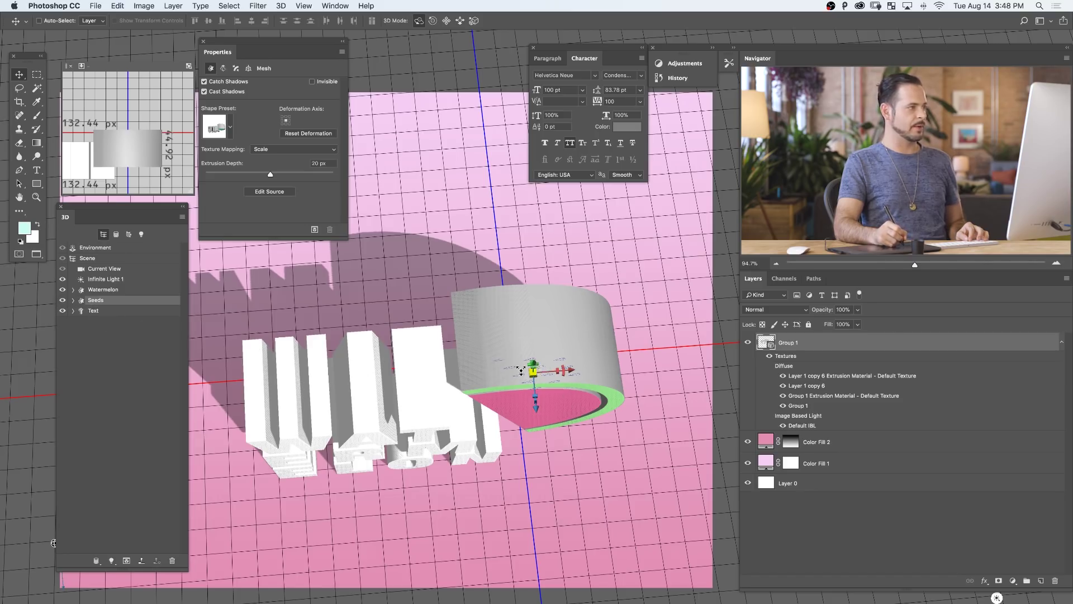
# Orbit the view back toward the front and move the Seeds mesh forward until the seeds protrude from the slice's face
pyautogui.click(99, 269)
pyautogui.moveTo(336, 347); pyautogui.dragTo(342, 374)
pyautogui.click(101, 296)
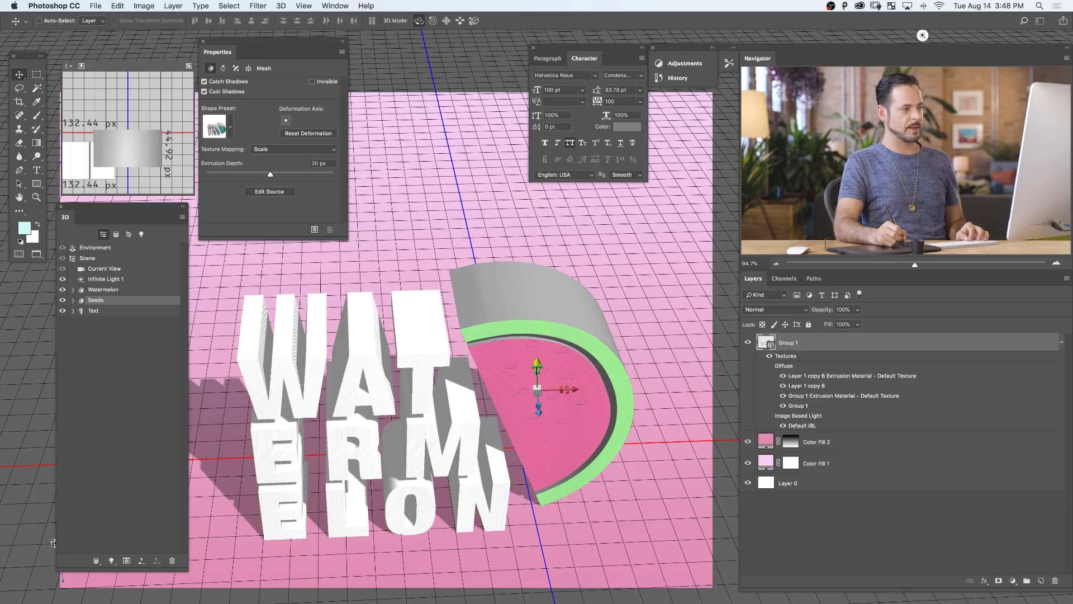
pyautogui.moveTo(540, 418); pyautogui.dragTo(547, 448)
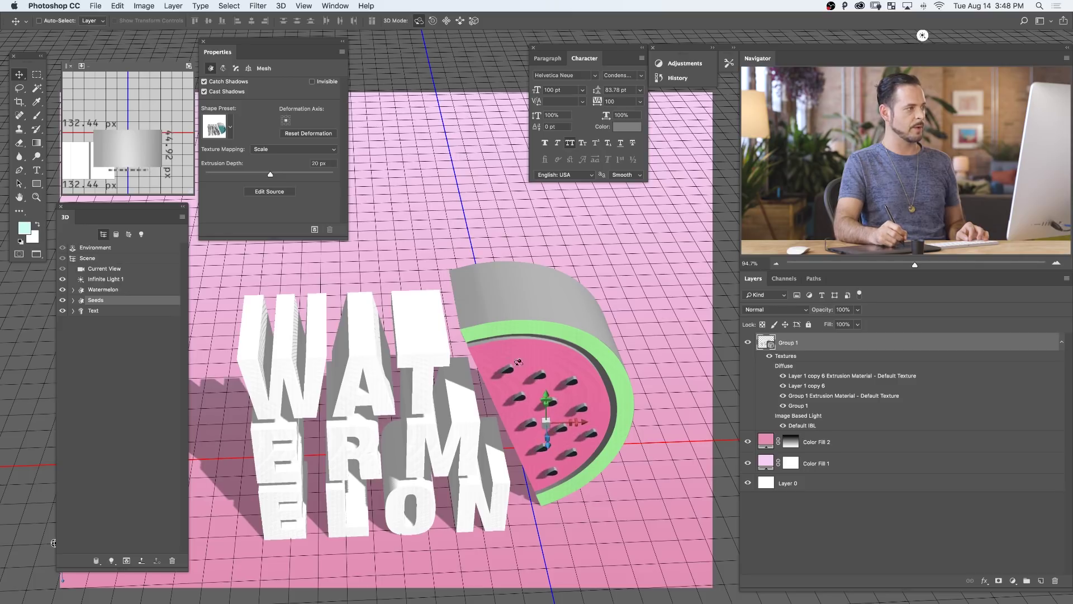
# Set the Seeds mesh's extrusion depth to 10 px
pyautogui.moveTo(332, 163); pyautogui.dragTo(260, 135)
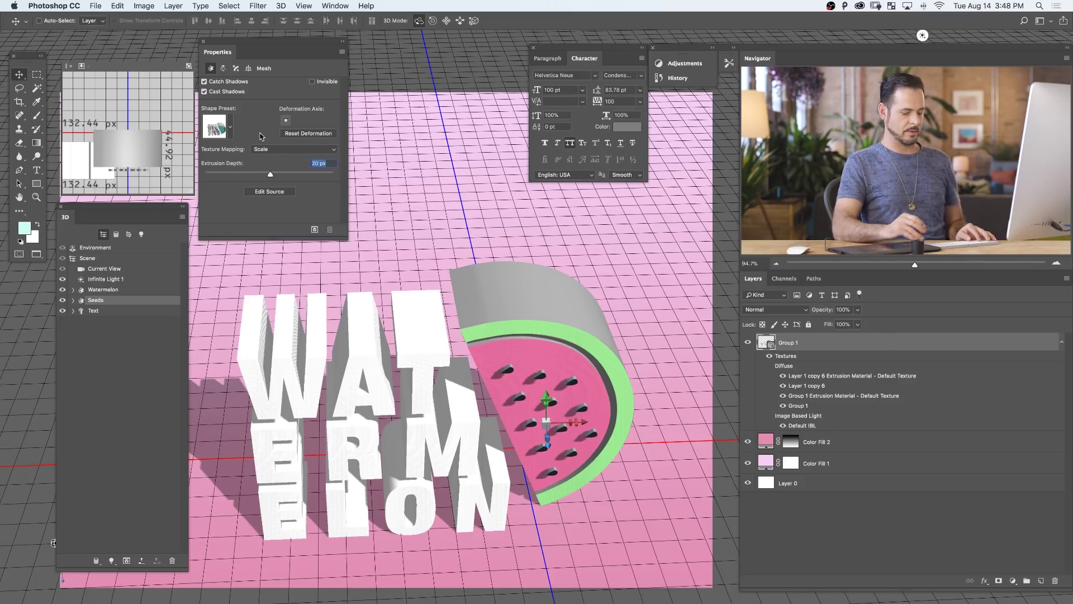
pyautogui.write('10')
pyautogui.press('Return')
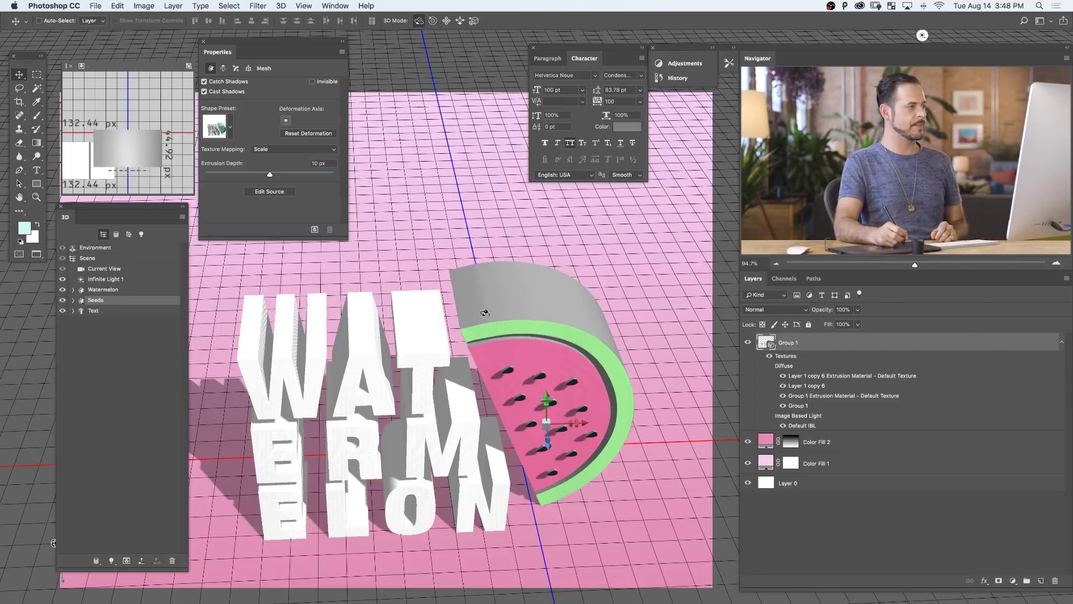
# Orbit the camera to a low front view and push the Seeds mesh back so the seeds sit against the slice's face
pyautogui.click(111, 270)
pyautogui.moveTo(429, 439); pyautogui.dragTo(382, 294)
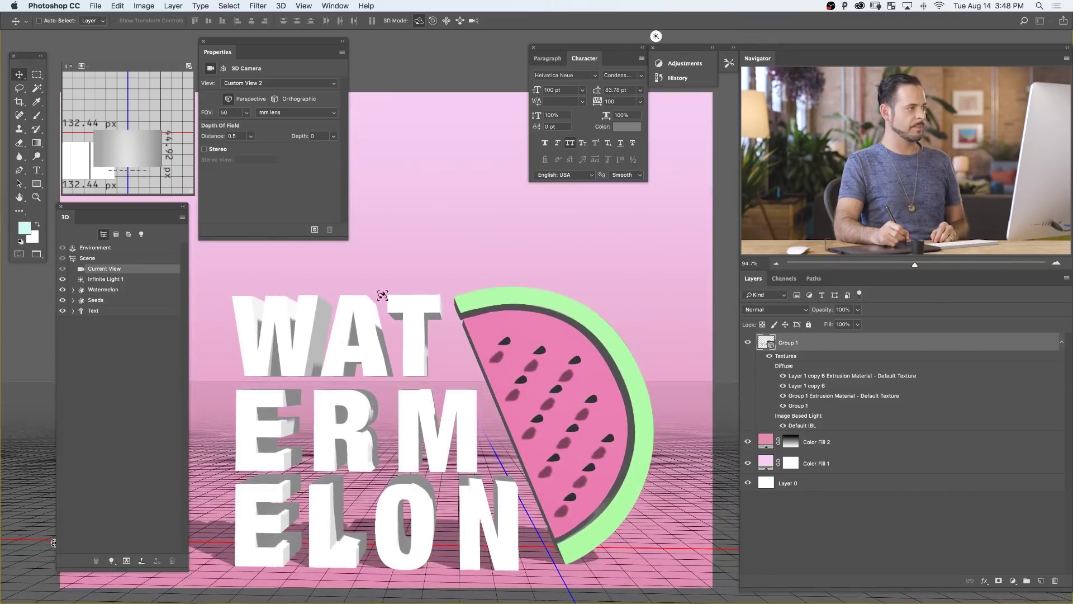
pyautogui.click(101, 301)
pyautogui.moveTo(552, 418); pyautogui.dragTo(572, 401)
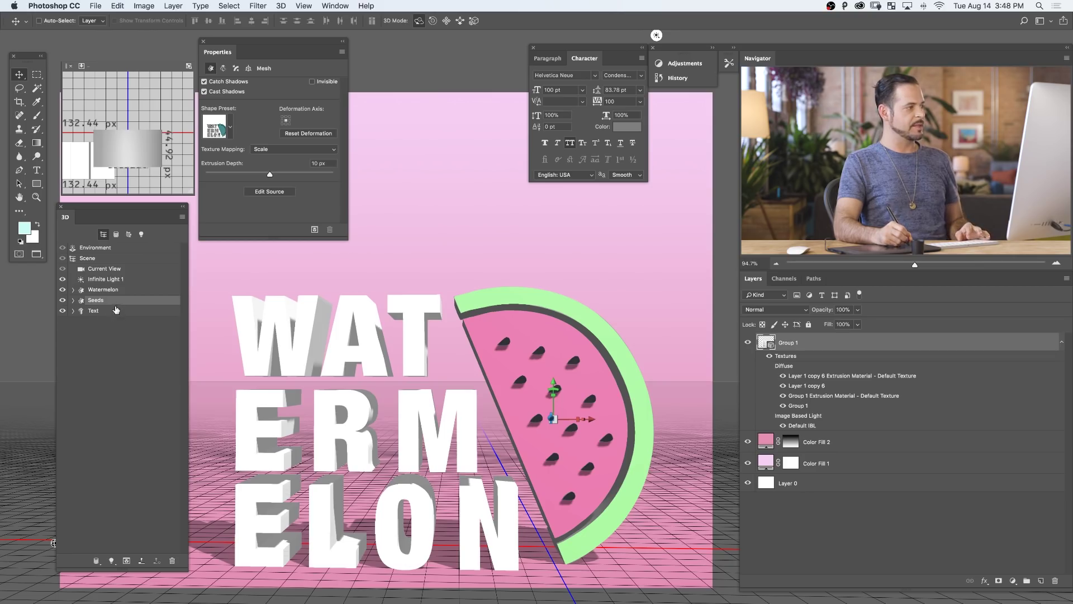
# Group the Watermelon and Seeds meshes in the 3D scene and name the group Watermelon
pyautogui.click(110, 291)
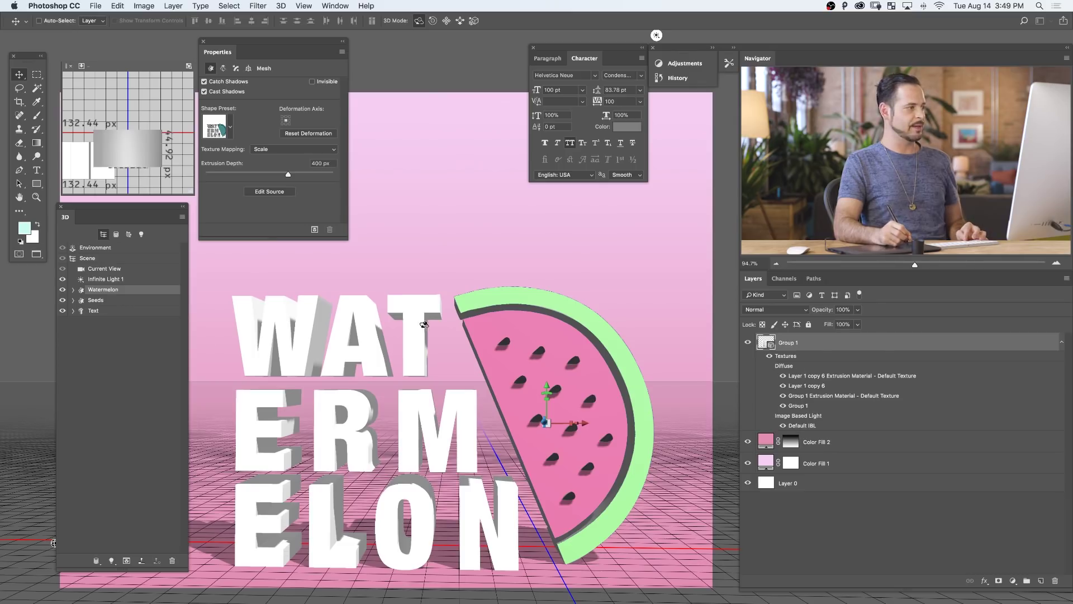
pyautogui.keyDown('shift'); pyautogui.click(106, 301); pyautogui.keyUp('shift')
pyautogui.rightClick(125, 297)
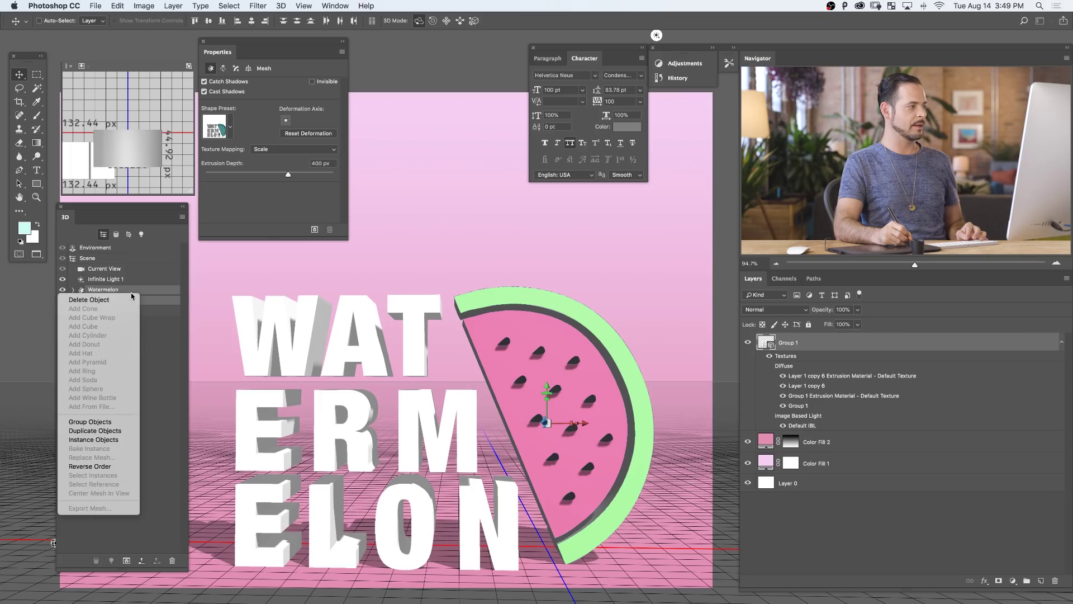
pyautogui.click(110, 420)
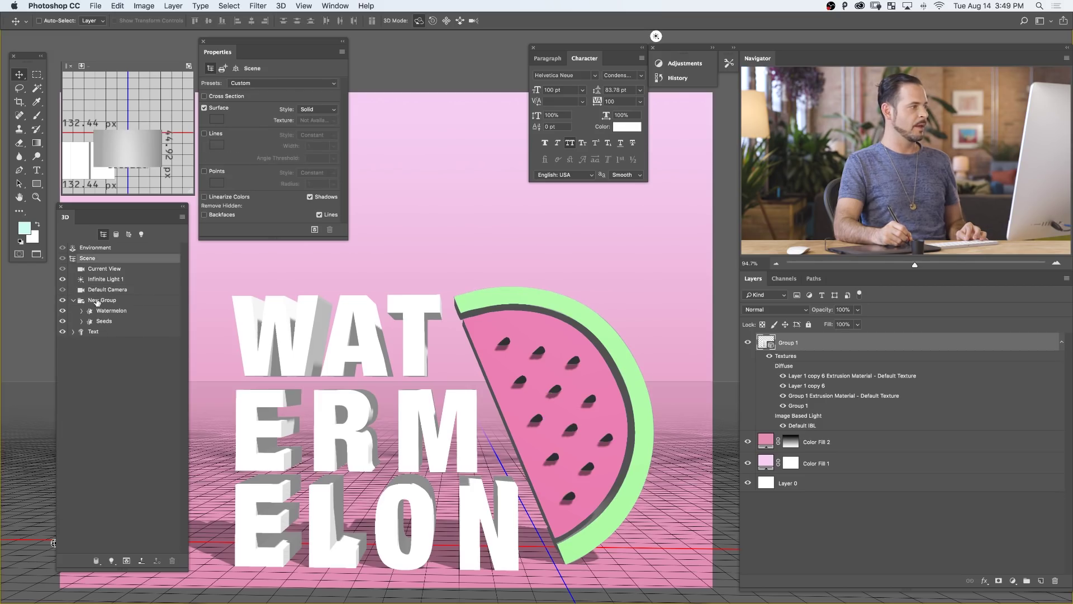
pyautogui.doubleClick(97, 301)
pyautogui.write('Water')
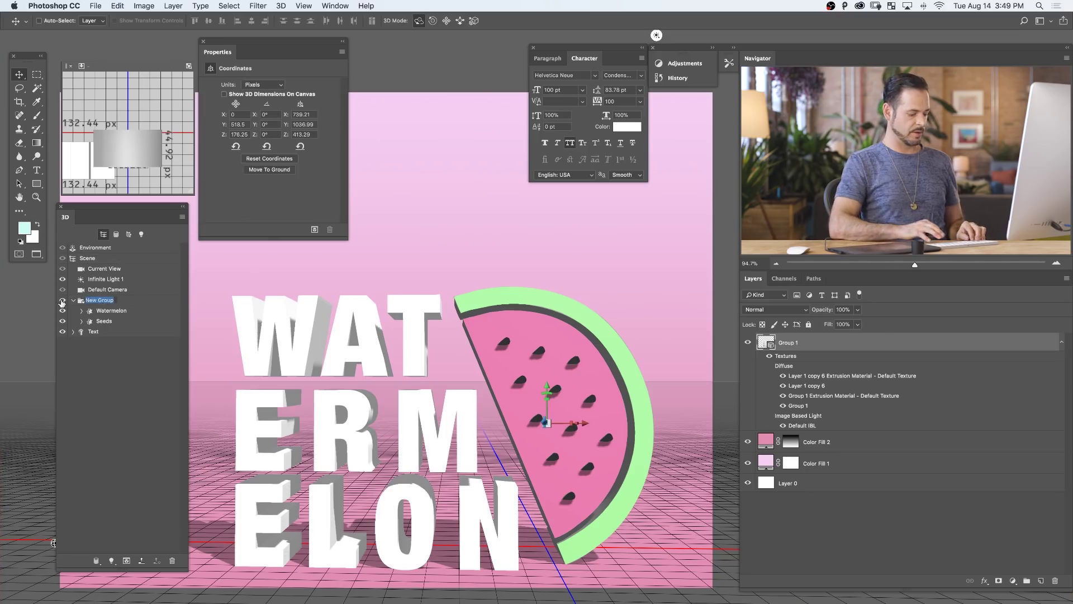
pyautogui.write('melon')
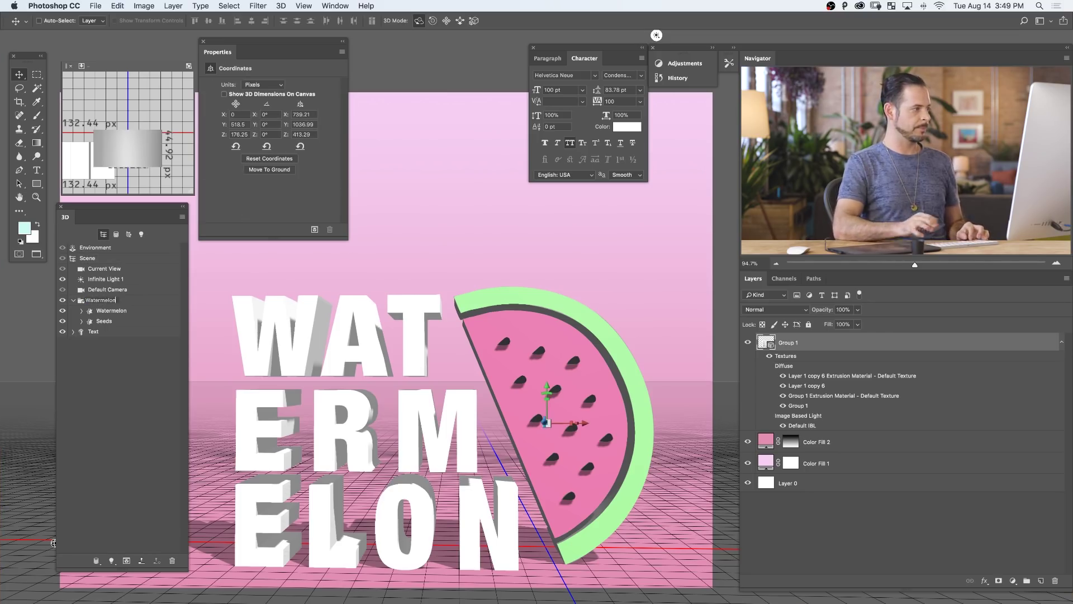
pyautogui.press('Return')
# Rotate the Watermelon group slightly and turn the Text mesh the opposite way to about -6.5° on the Y axis
pyautogui.moveTo(512, 277); pyautogui.dragTo(537, 264)
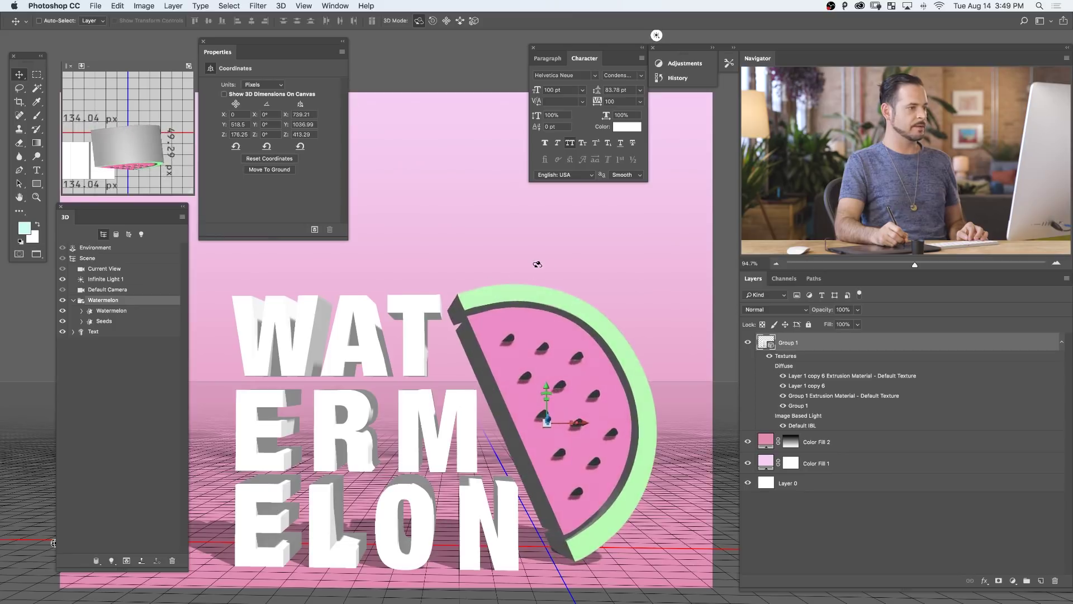
pyautogui.click(124, 333)
pyautogui.moveTo(436, 370); pyautogui.dragTo(425, 366)
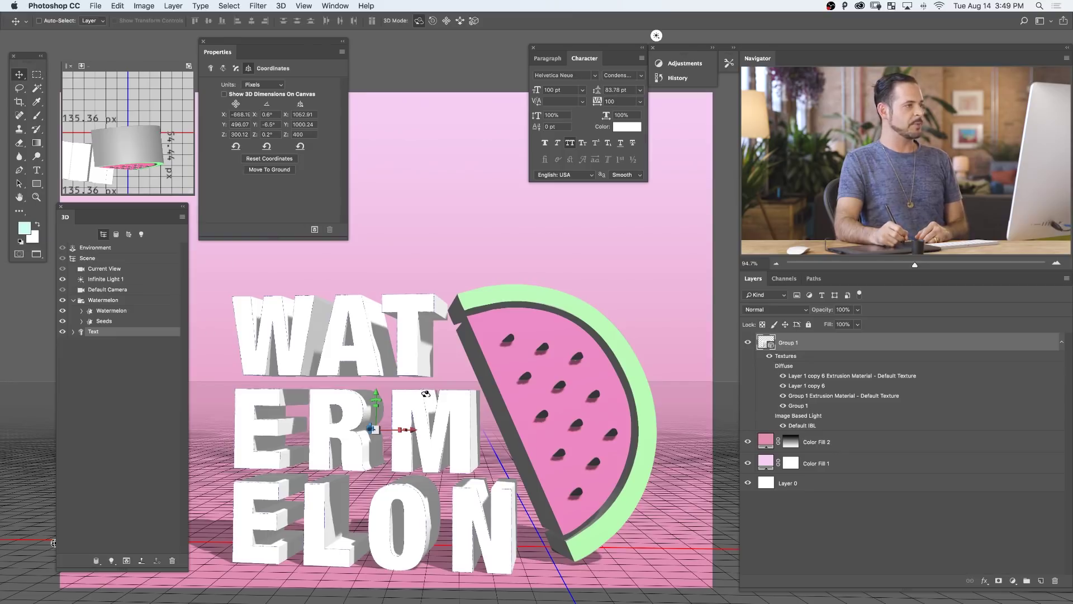
# Reposition the camera so the lettering and slice sit higher on the canvas, and briefly hide the 3D layer to check the gradient background
pyautogui.click(106, 269)
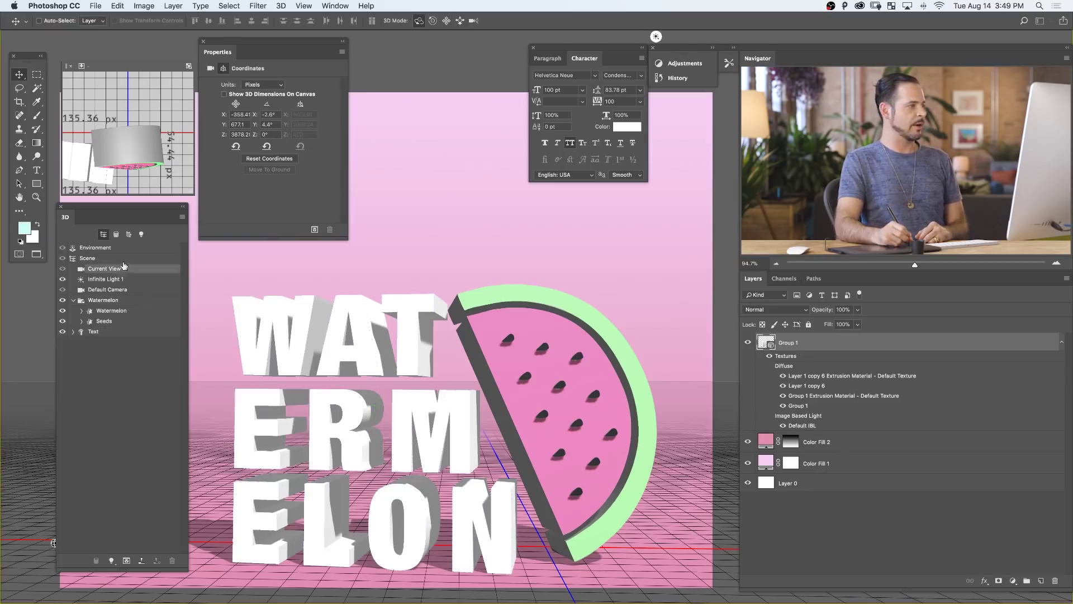
pyautogui.moveTo(462, 313); pyautogui.dragTo(445, 182)
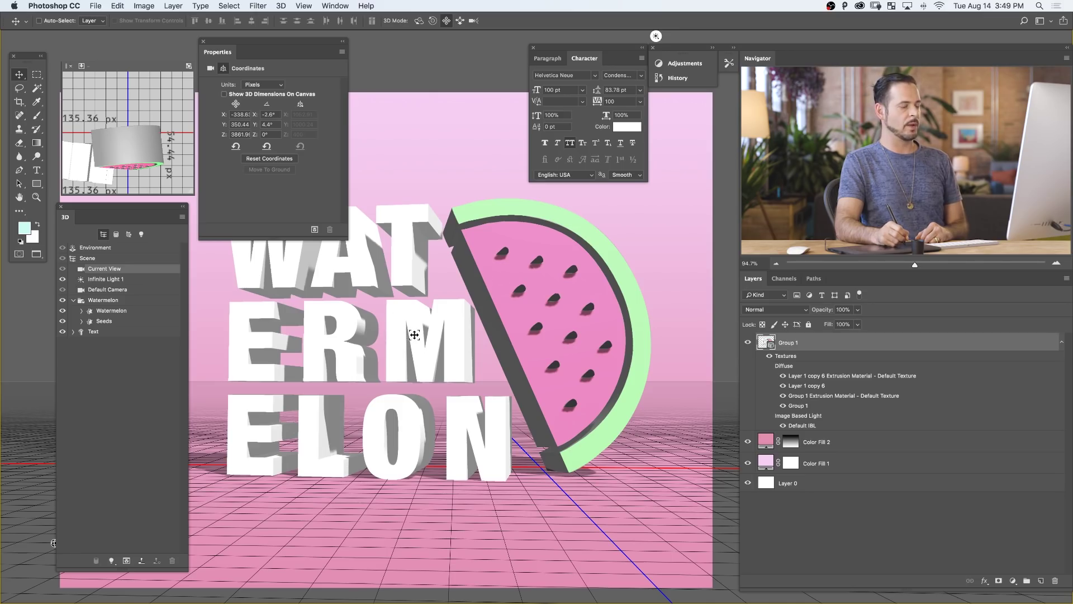
pyautogui.click(746, 343)
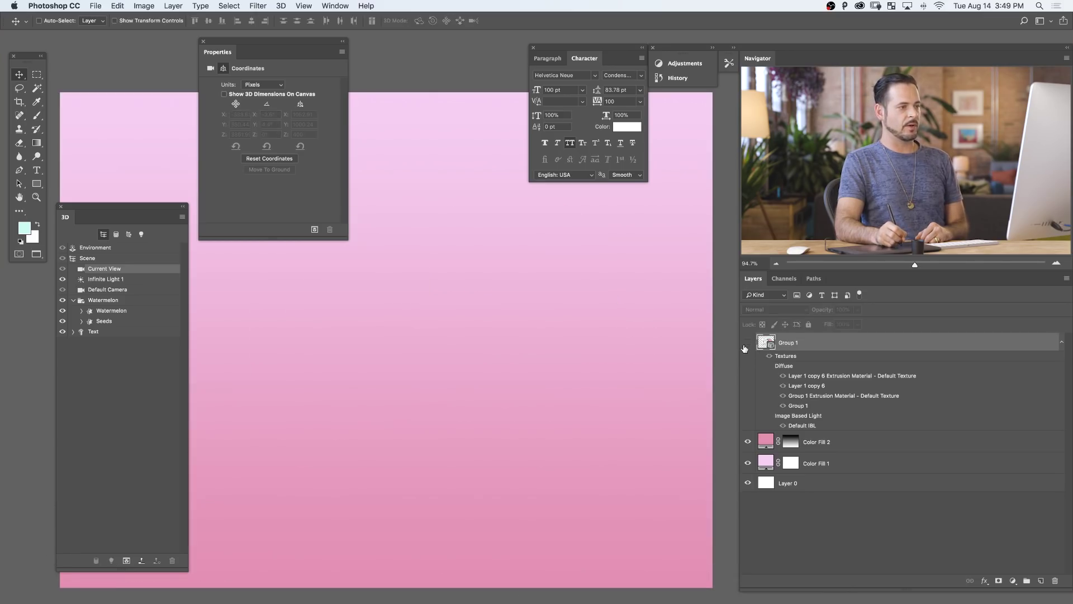
pyautogui.click(748, 344)
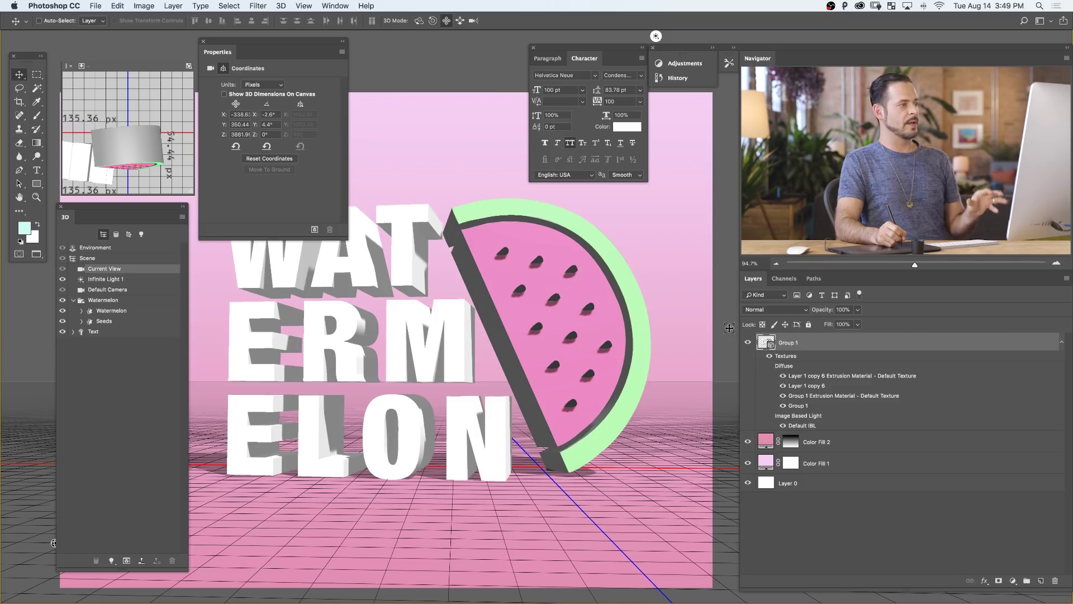
# Clear the floating panels away from the artwork and render the 3D layer
pyautogui.moveTo(96, 208); pyautogui.dragTo(41, 290)
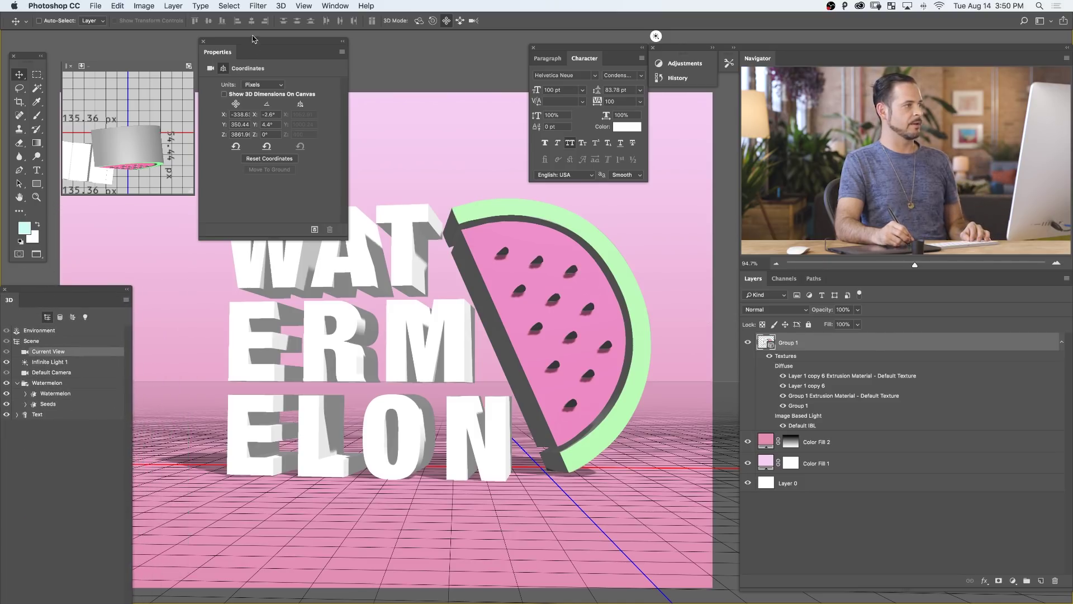
pyautogui.moveTo(254, 41); pyautogui.dragTo(61, 366)
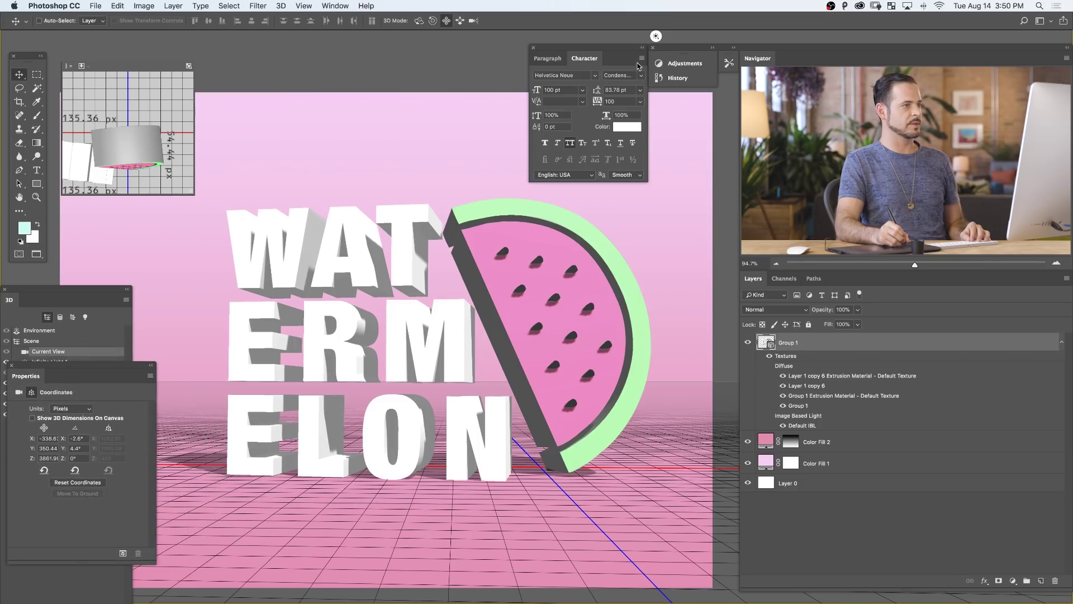
pyautogui.moveTo(535, 51); pyautogui.dragTo(504, 51)
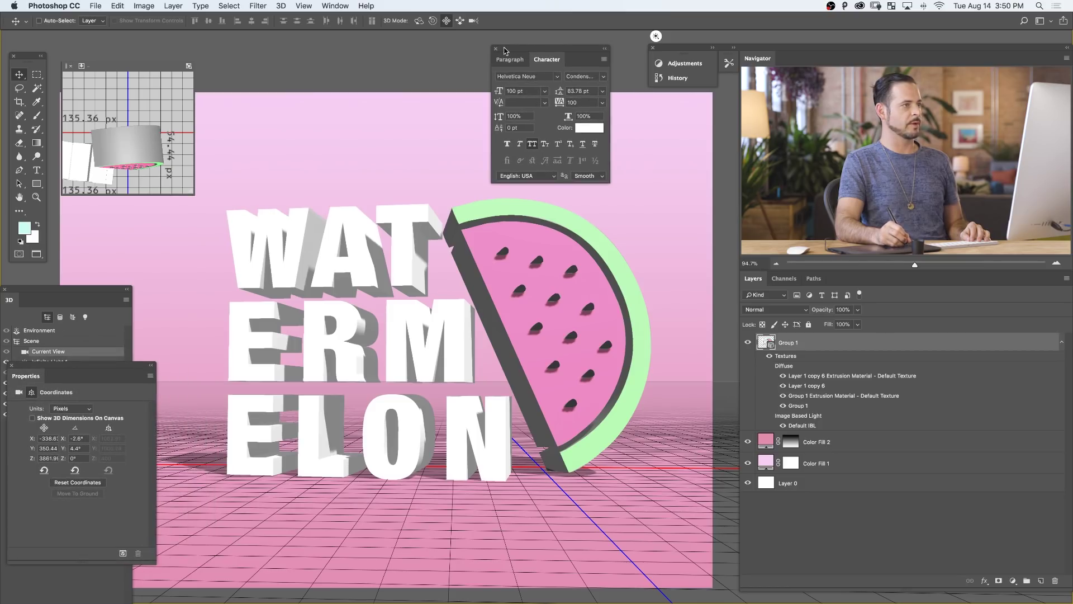
pyautogui.click(497, 50)
pyautogui.moveTo(494, 341); pyautogui.dragTo(516, 333)
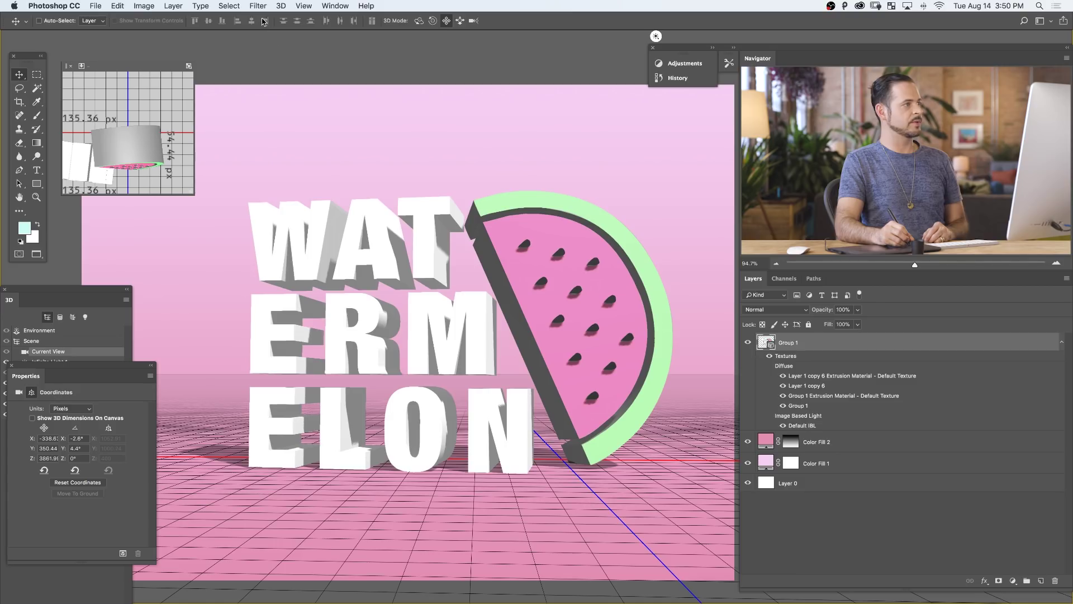
pyautogui.click(281, 6)
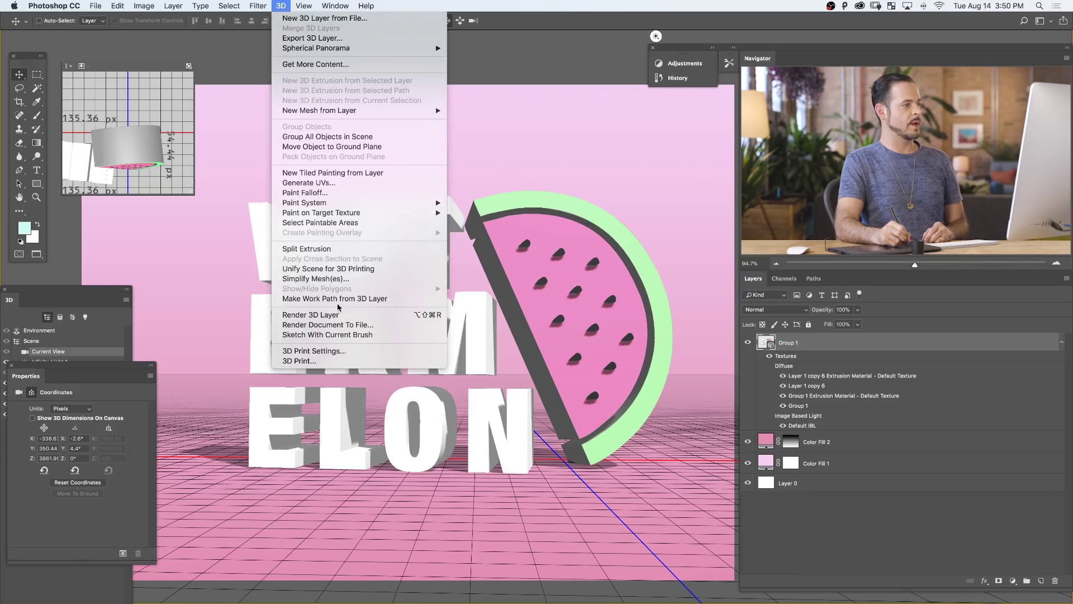
pyautogui.click(310, 314)
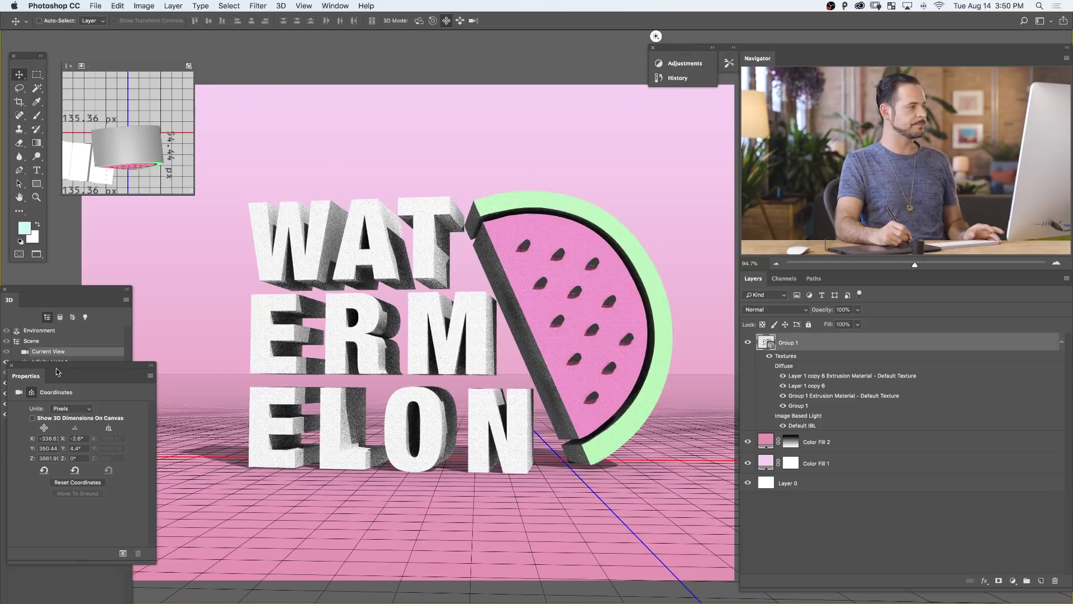
# Set the environment's ground plane shadow color to a dark pink, RGB 150, 33, 83, starting from a pink sampled in the background
pyautogui.moveTo(58, 369); pyautogui.dragTo(252, 50)
pyautogui.moveTo(82, 289); pyautogui.dragTo(140, 201)
pyautogui.moveTo(287, 50); pyautogui.dragTo(258, 46)
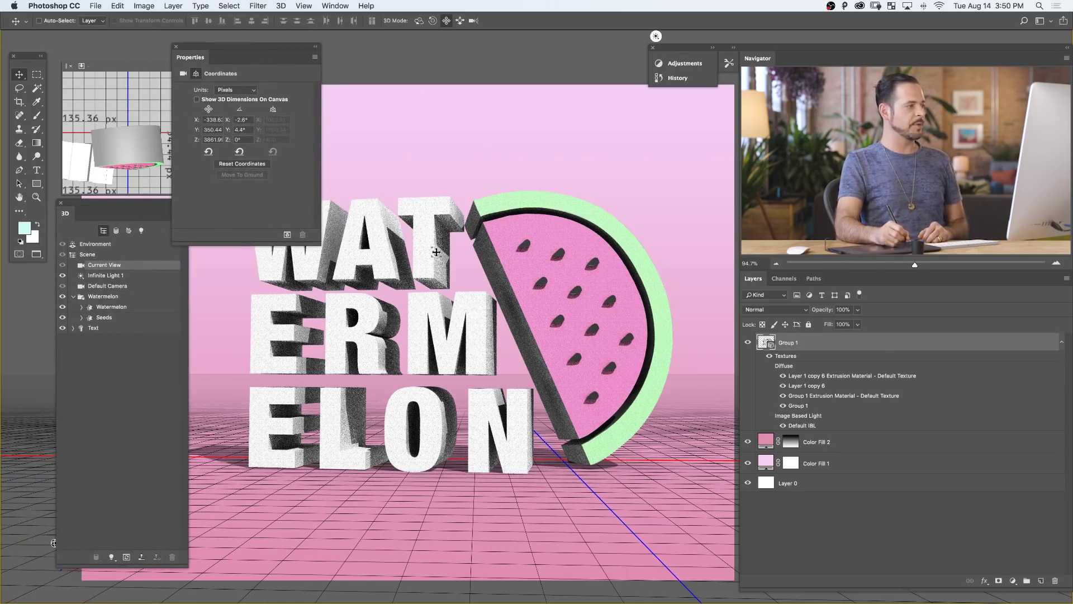
pyautogui.click(91, 244)
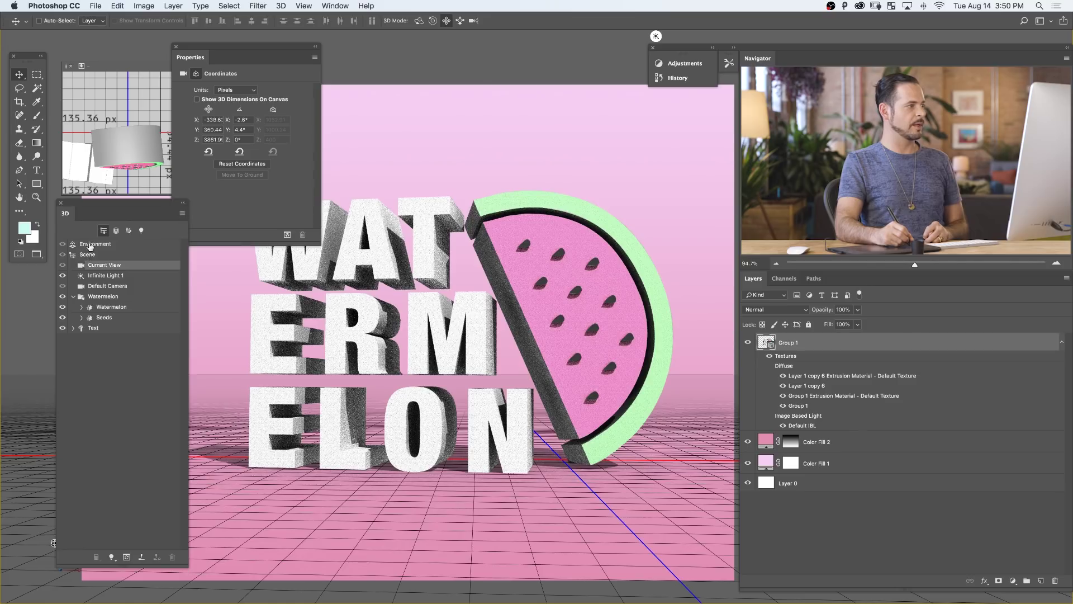
pyautogui.click(184, 75)
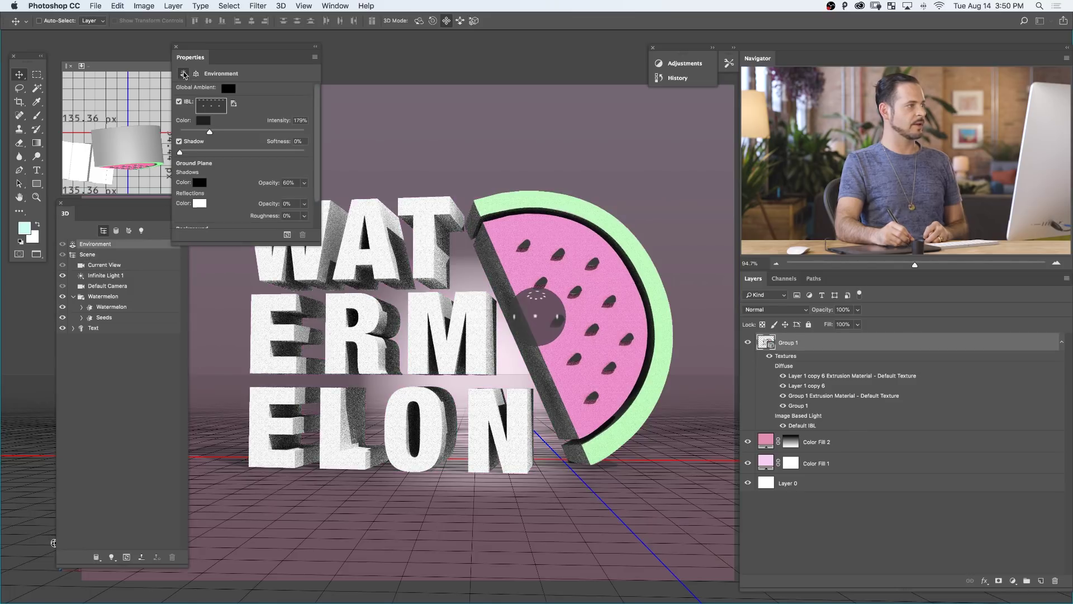
pyautogui.click(198, 184)
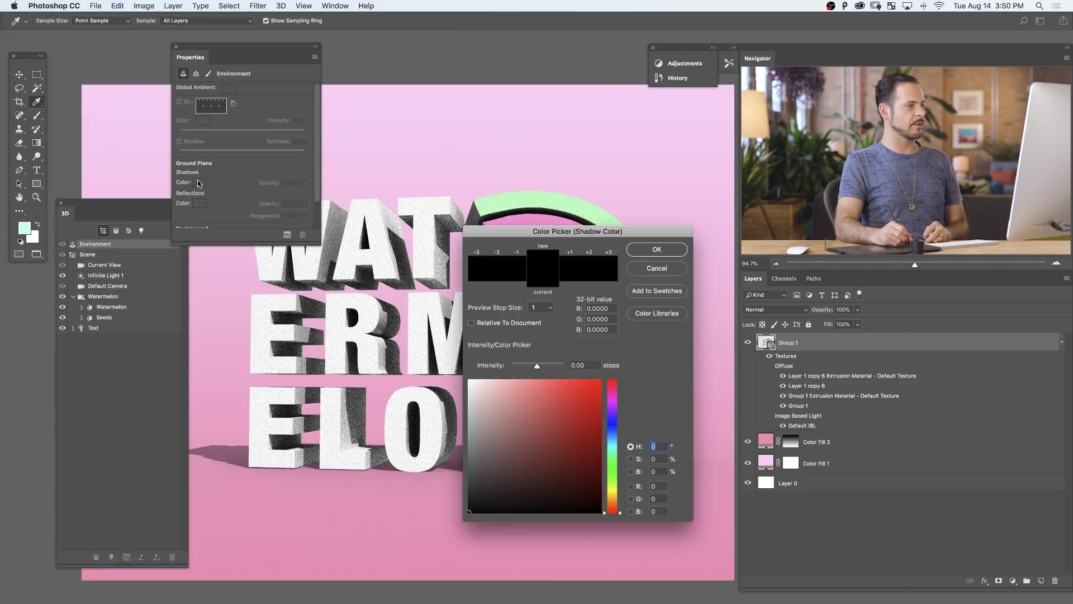
pyautogui.click(365, 514)
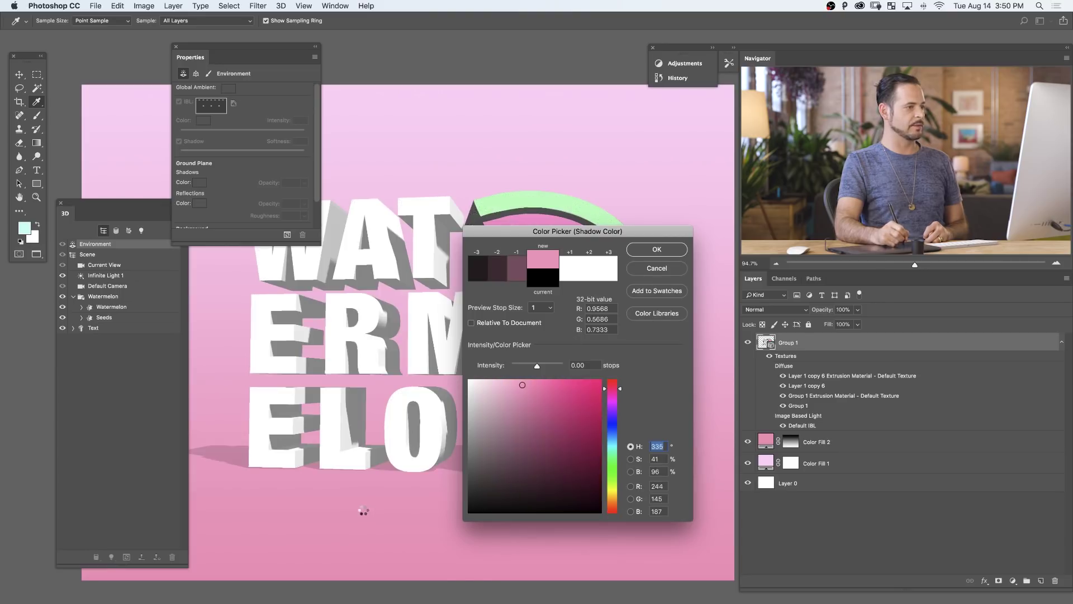
pyautogui.moveTo(533, 403)
pyautogui.mouseDown()
pyautogui.moveTo(565, 442)
pyautogui.moveTo(551, 426)
pyautogui.moveTo(451, 427)
pyautogui.moveTo(556, 423)
pyautogui.moveTo(572, 435)
pyautogui.mouseUp()
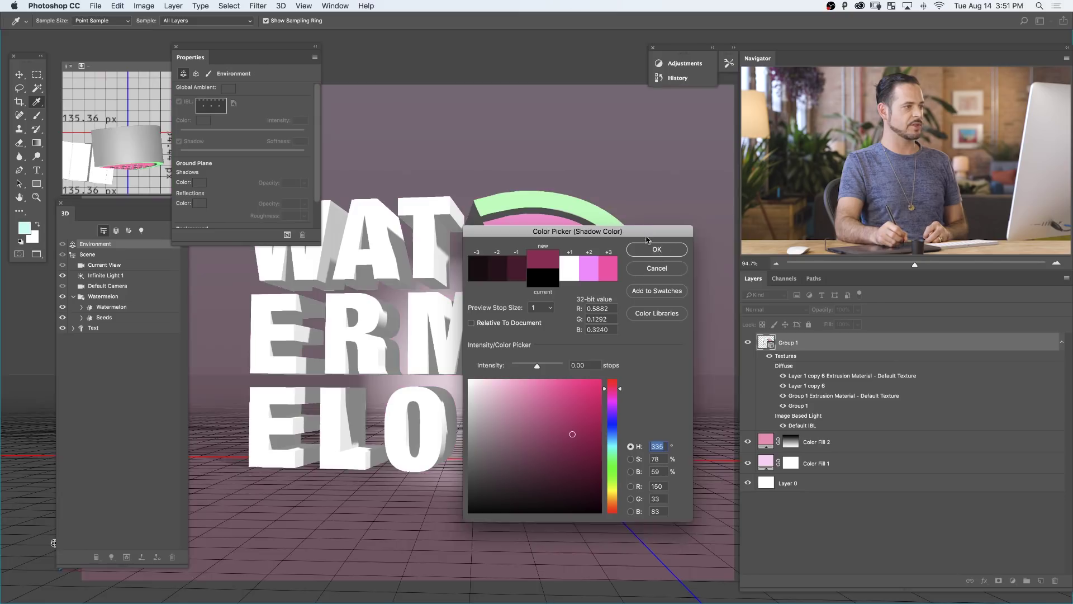
pyautogui.click(651, 249)
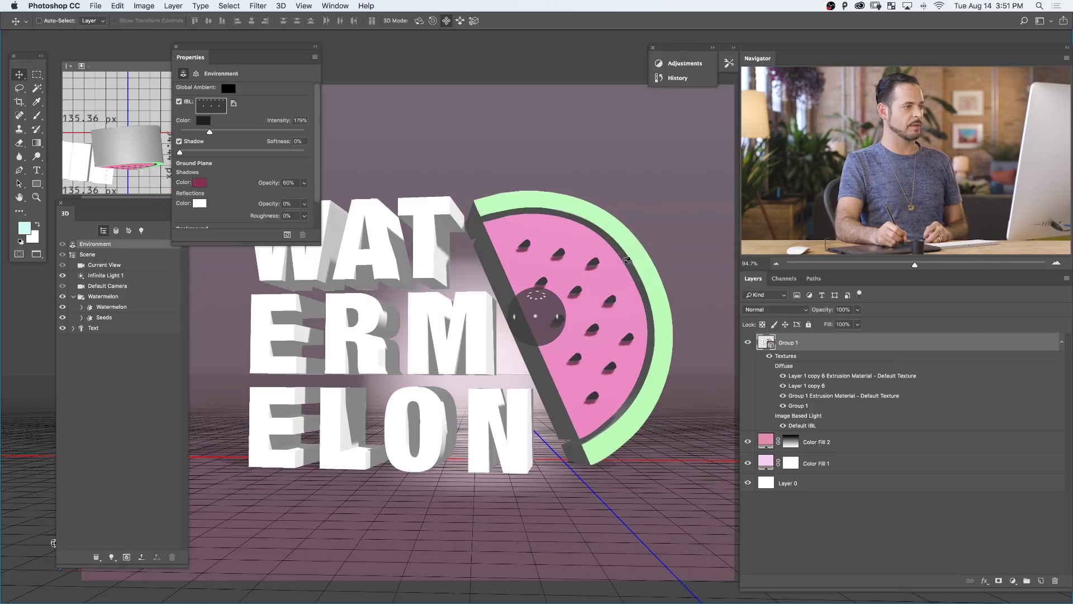
# Expand the Watermelon mesh and toggle its material visibility to identify which surfaces the Front Inflation and Extrusion materials cover
pyautogui.click(82, 309)
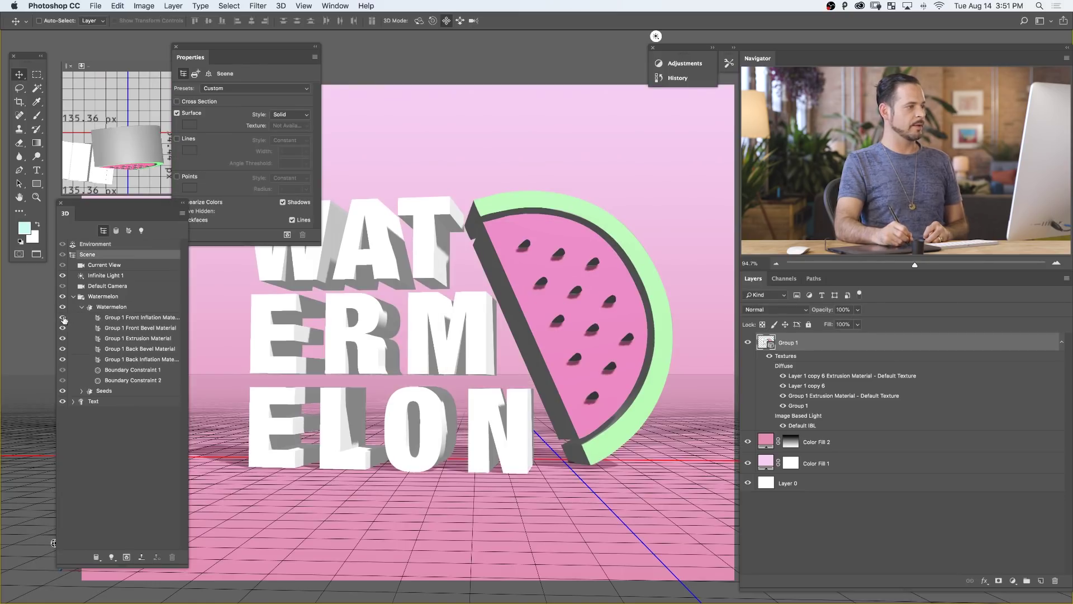
pyautogui.click(63, 317)
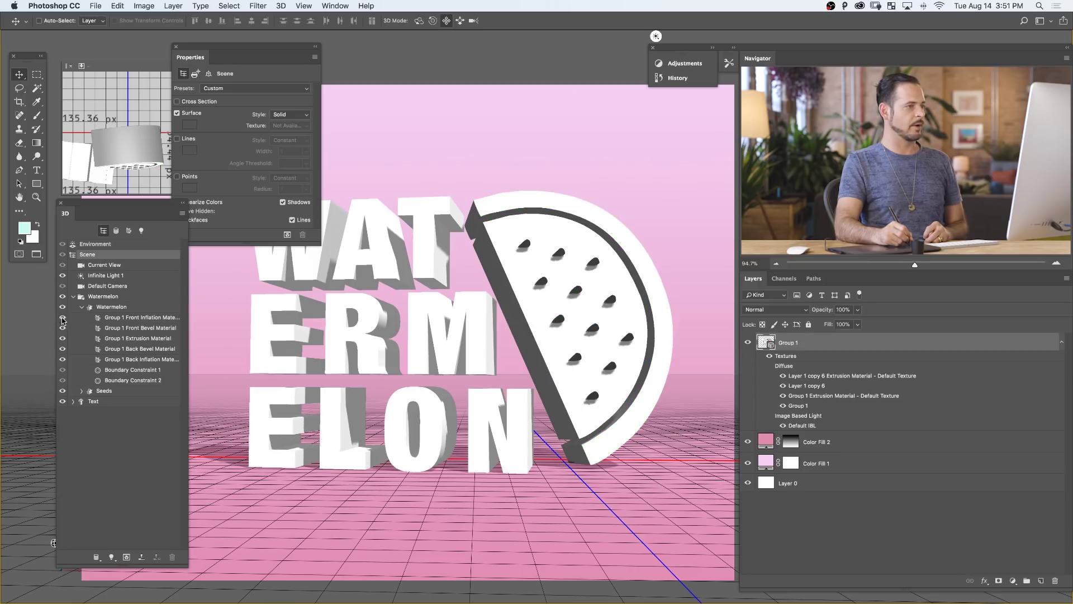
pyautogui.click(63, 318)
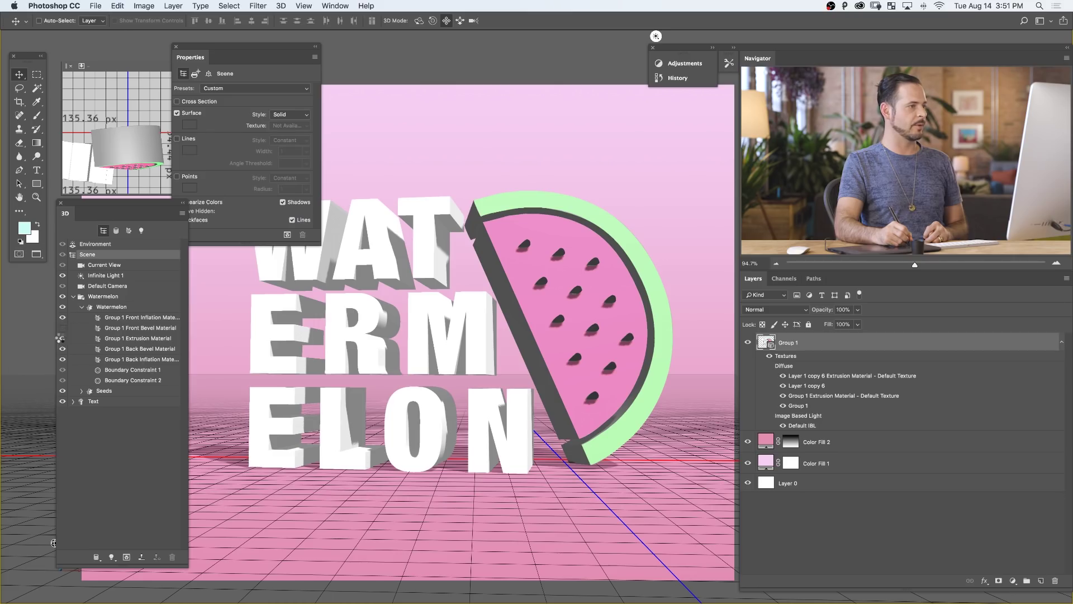
pyautogui.click(62, 338)
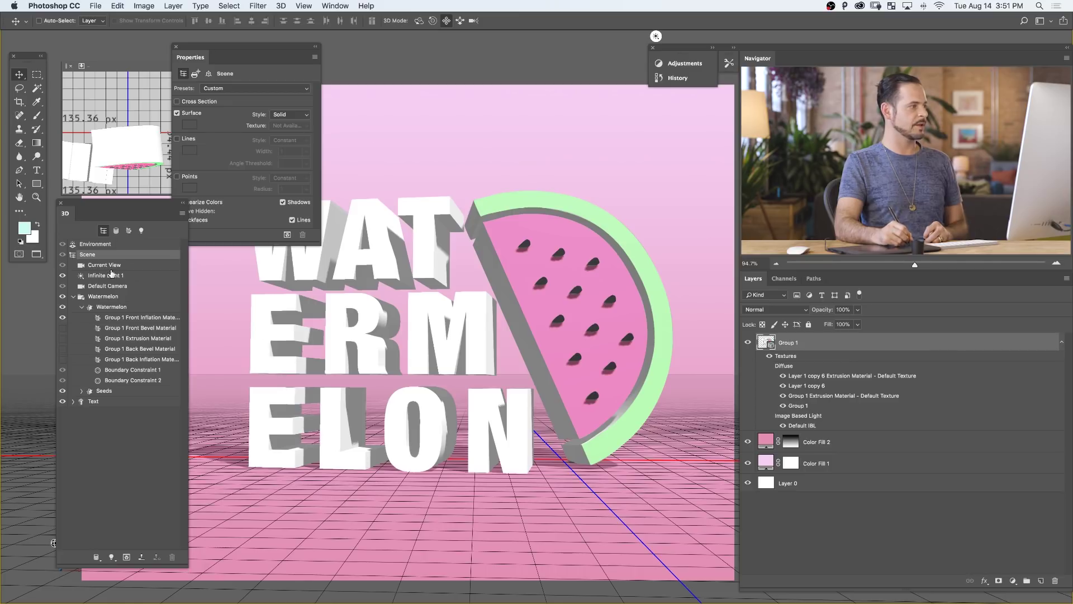
pyautogui.click(107, 265)
pyautogui.moveTo(215, 315); pyautogui.dragTo(54, 331)
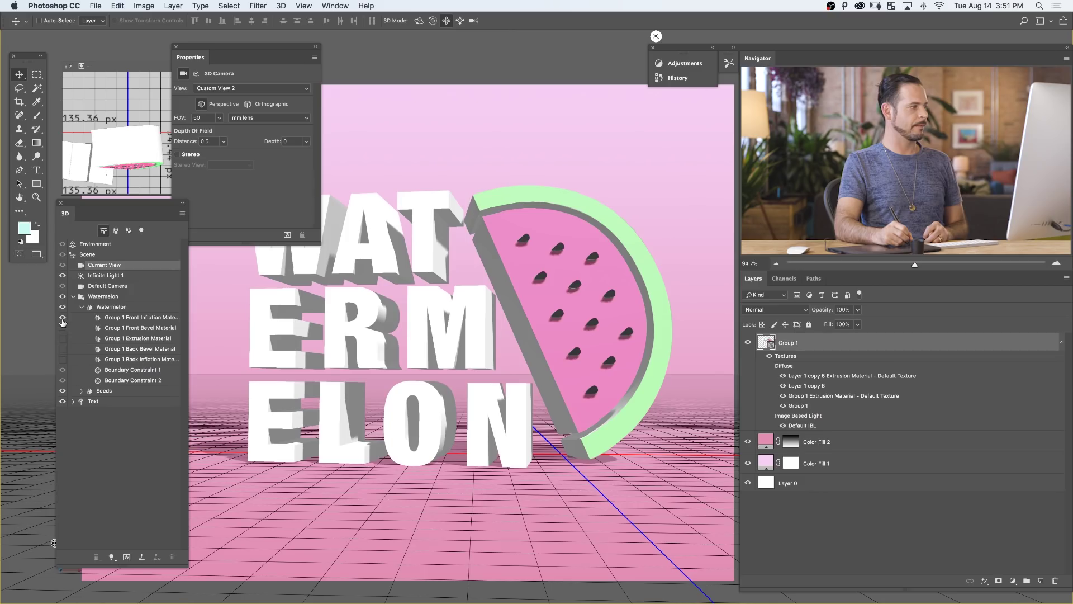
pyautogui.click(63, 317)
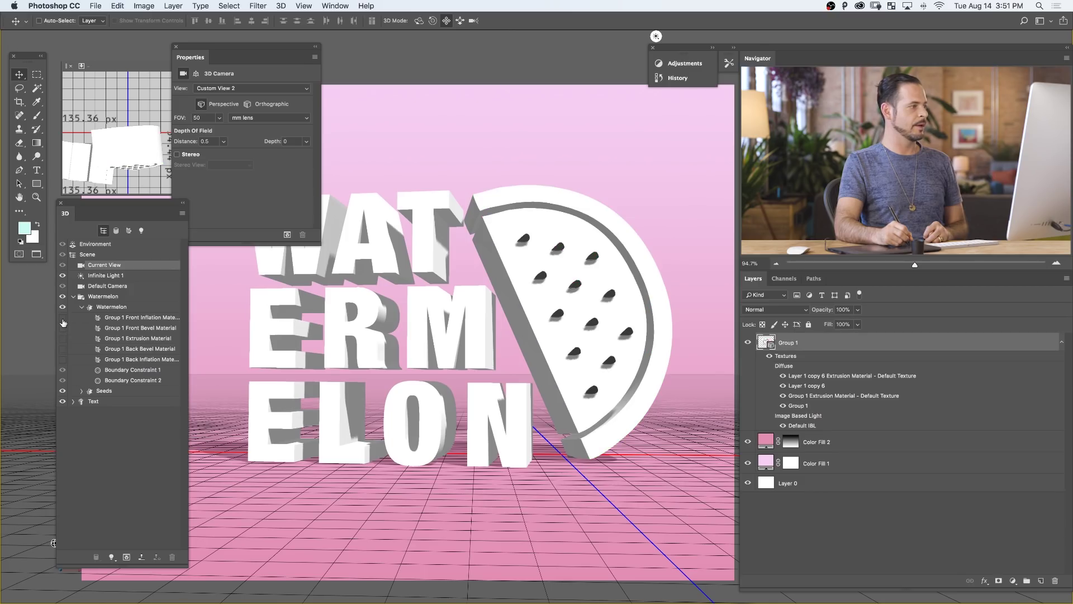
pyautogui.click(63, 318)
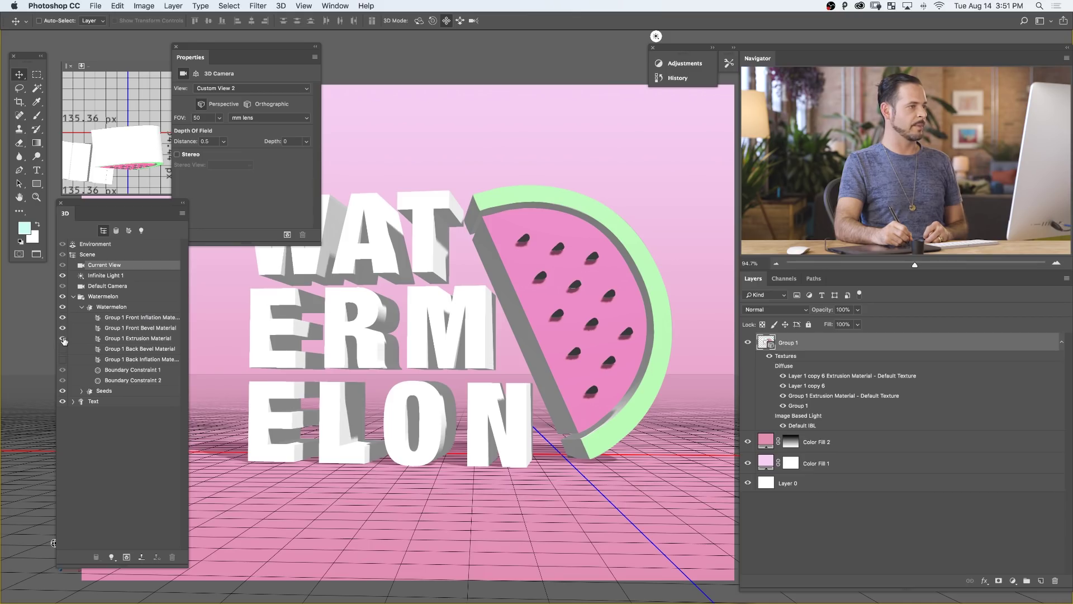
pyautogui.click(63, 338)
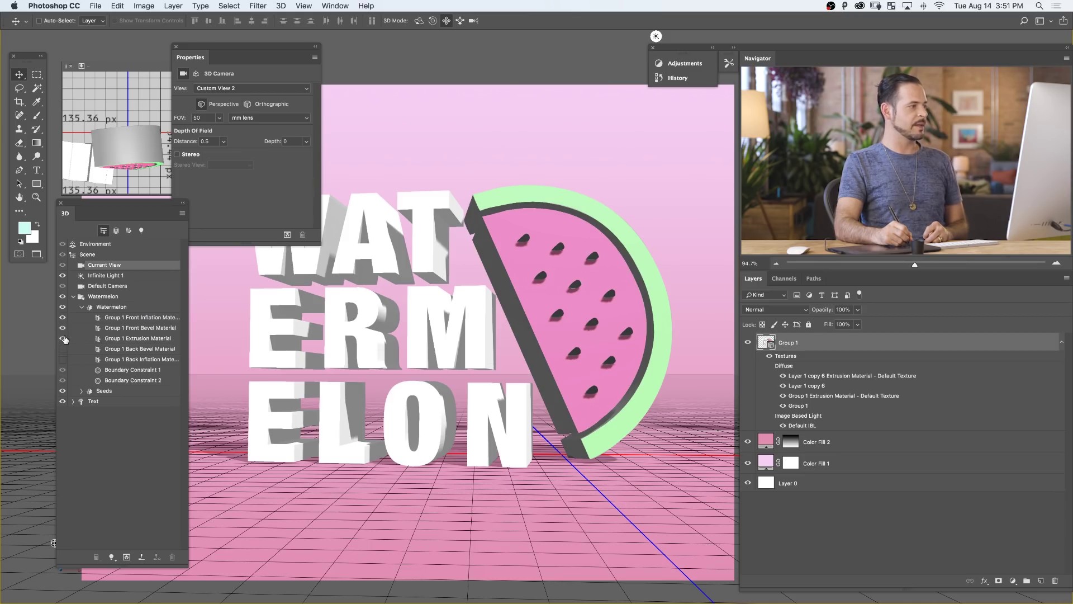
pyautogui.click(63, 338)
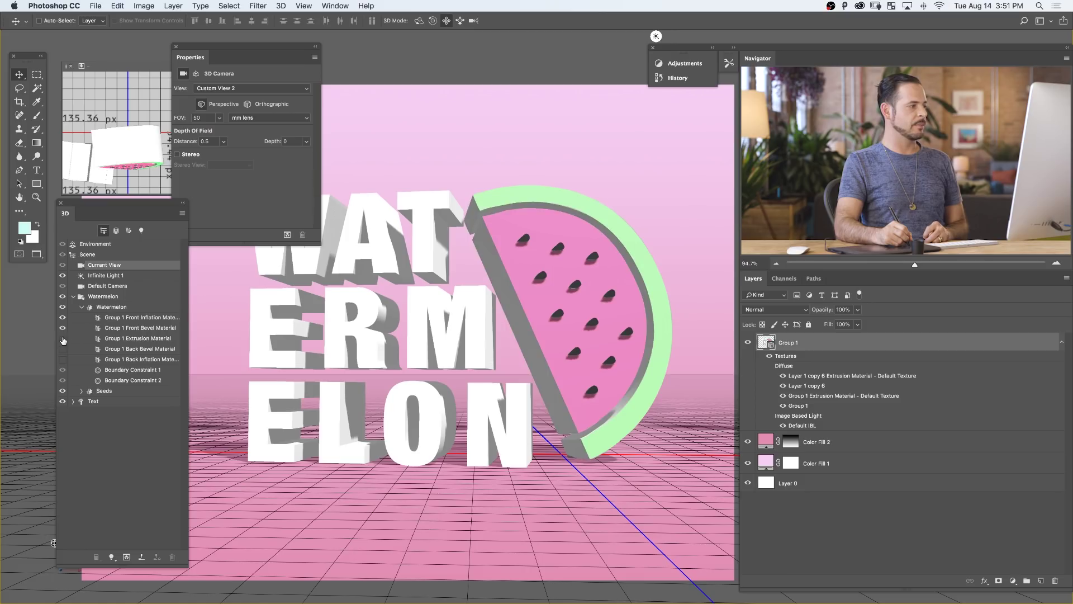
pyautogui.click(63, 338)
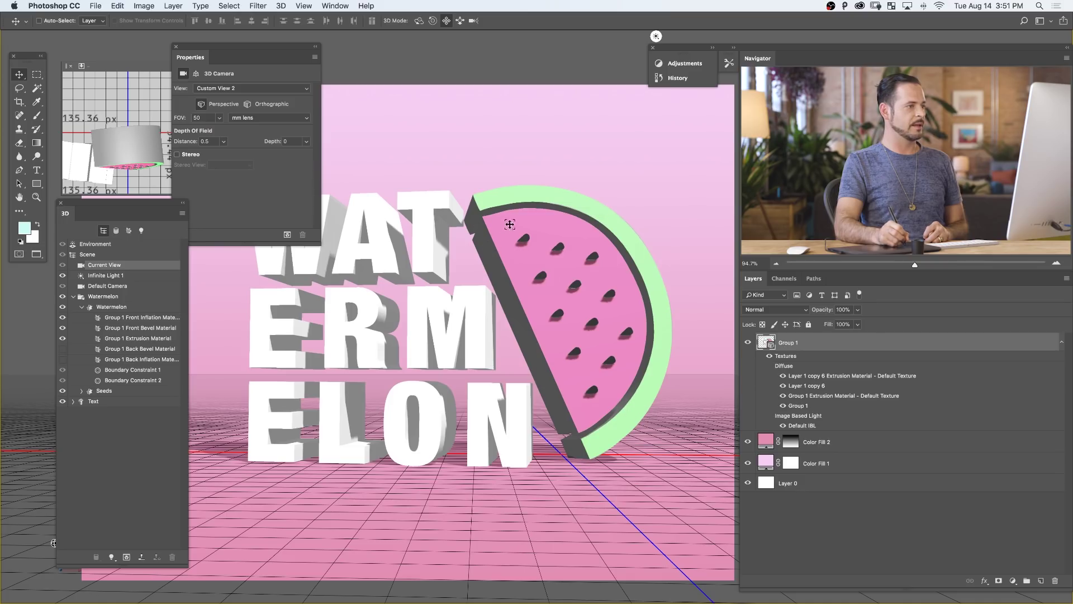
pyautogui.click(60, 339)
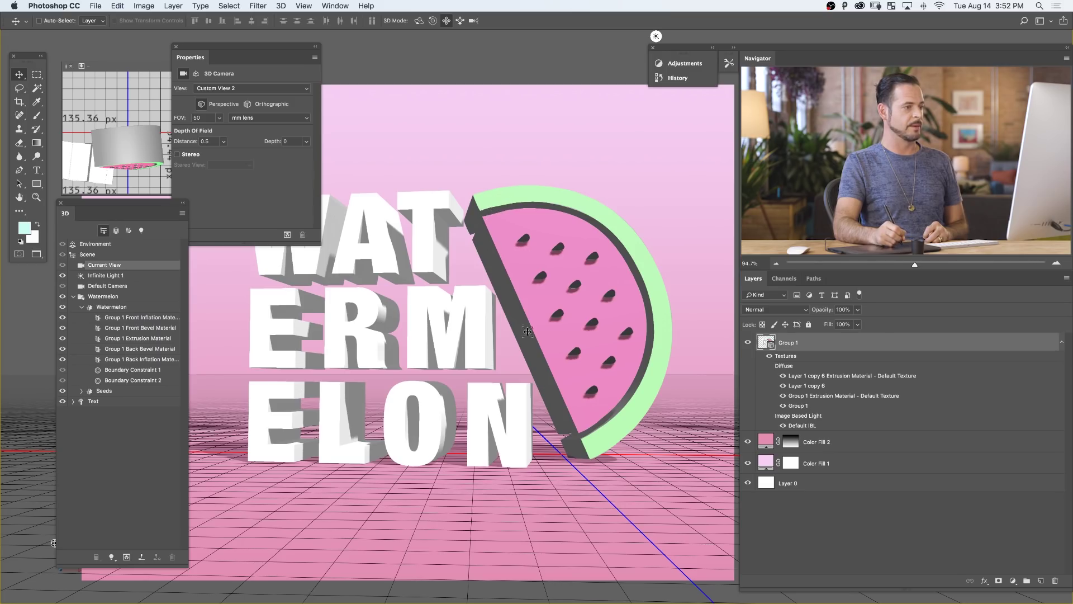
pyautogui.click(62, 338)
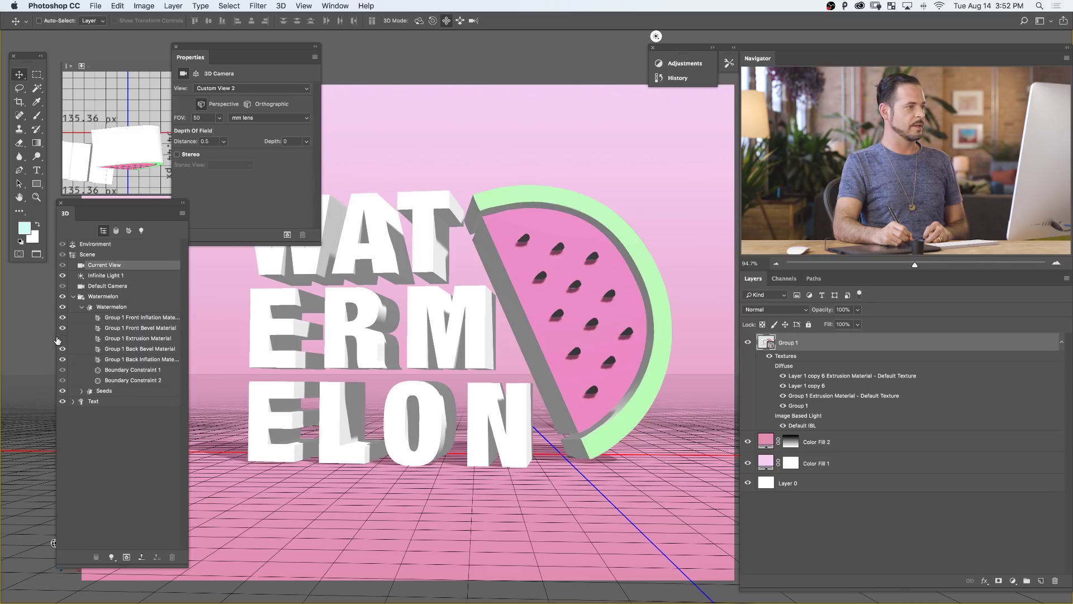
# Set the diffuse color of the watermelon's Group 1 Extrusion Material to bright pink, RGB 255, 135, 237
pyautogui.click(106, 338)
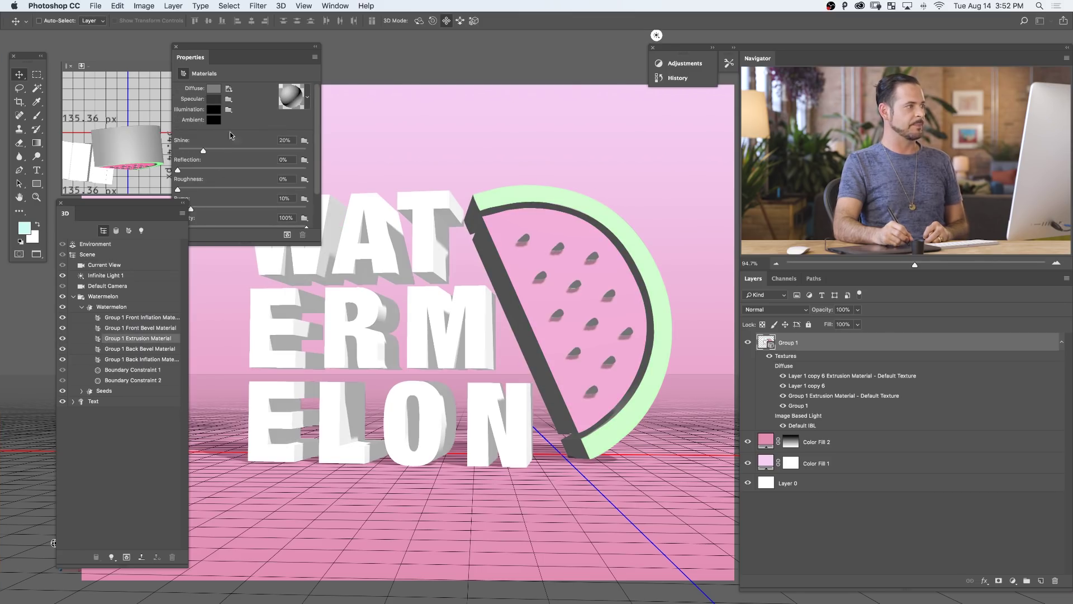
pyautogui.moveTo(143, 206); pyautogui.dragTo(127, 247)
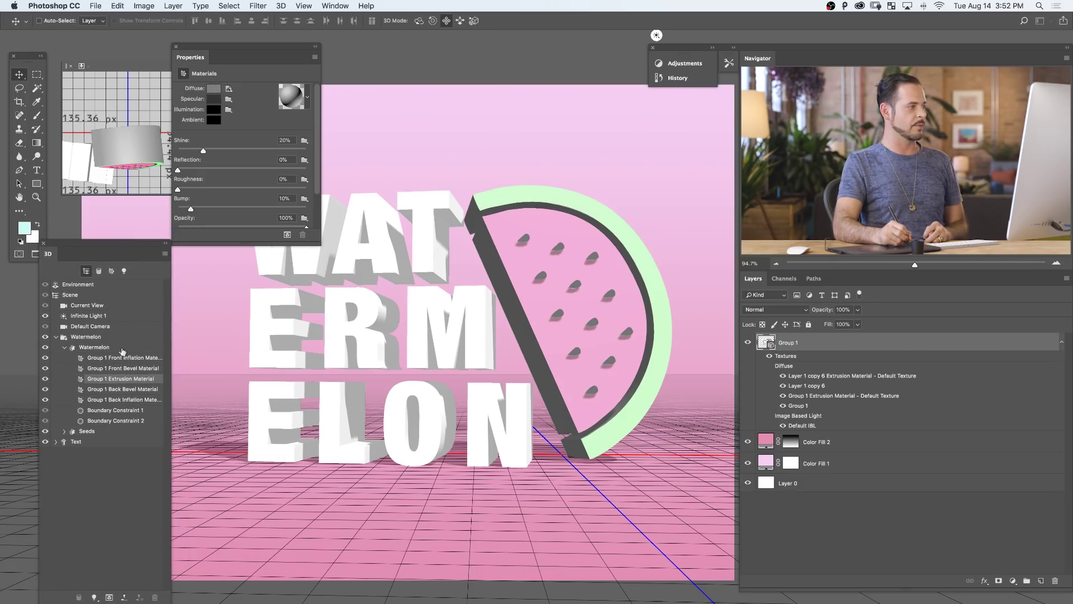
pyautogui.click(221, 86)
pyautogui.click(615, 397)
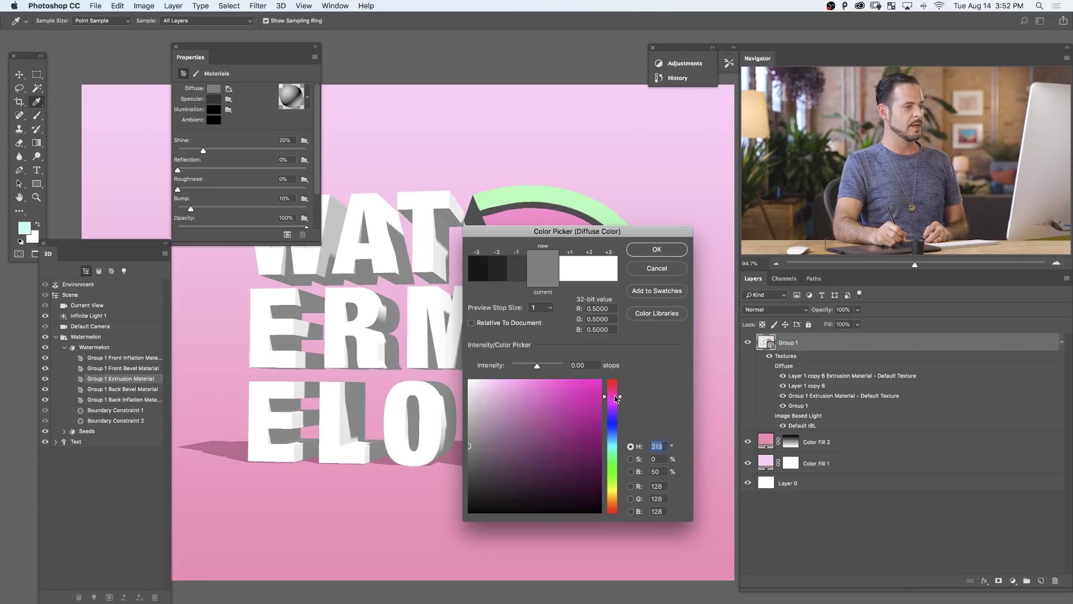
pyautogui.moveTo(539, 390); pyautogui.dragTo(531, 380)
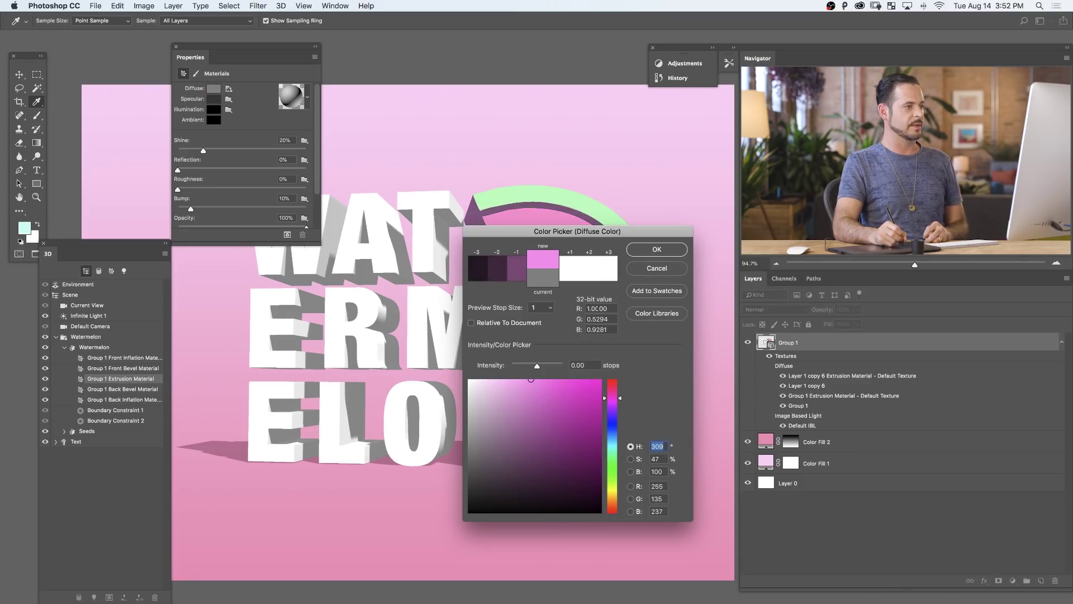
pyautogui.click(666, 247)
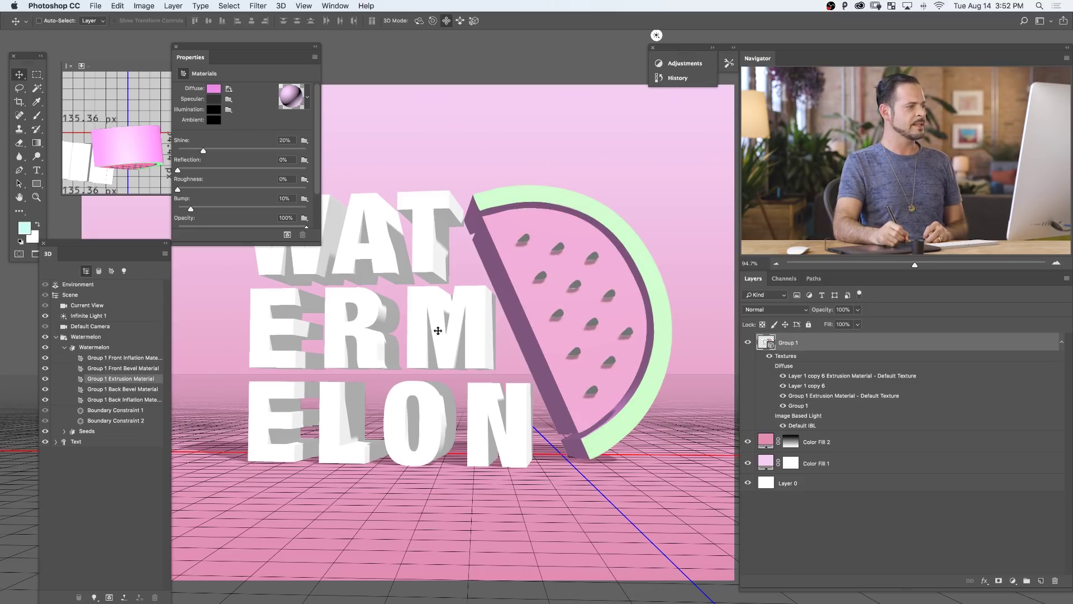
# Collapse the Watermelon group and swing Infinite Light 1 slightly more upright to shift the shadows on the lettering
pyautogui.click(56, 336)
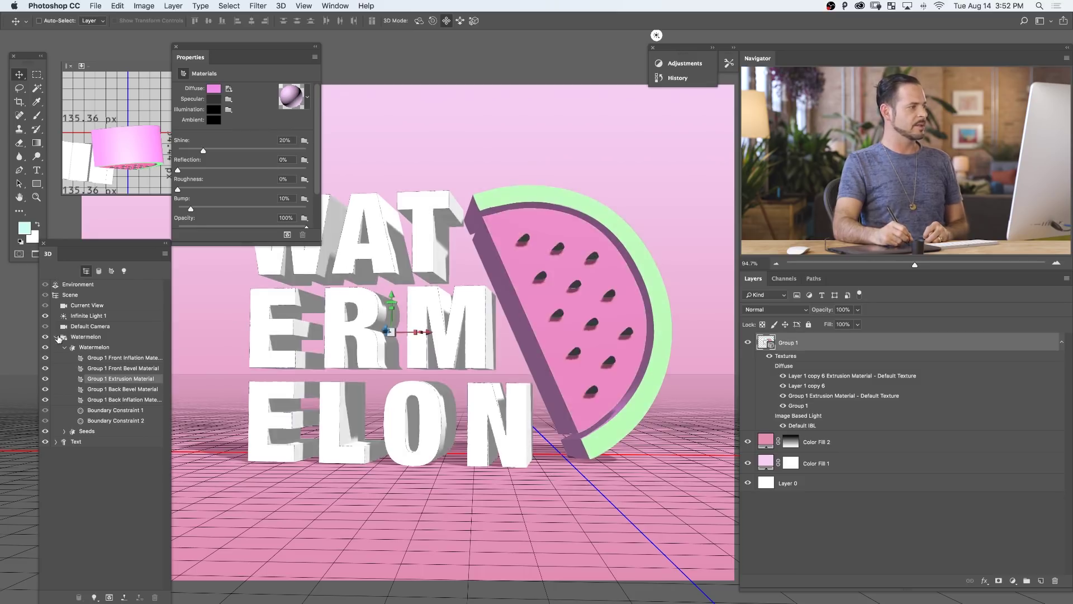
pyautogui.click(88, 316)
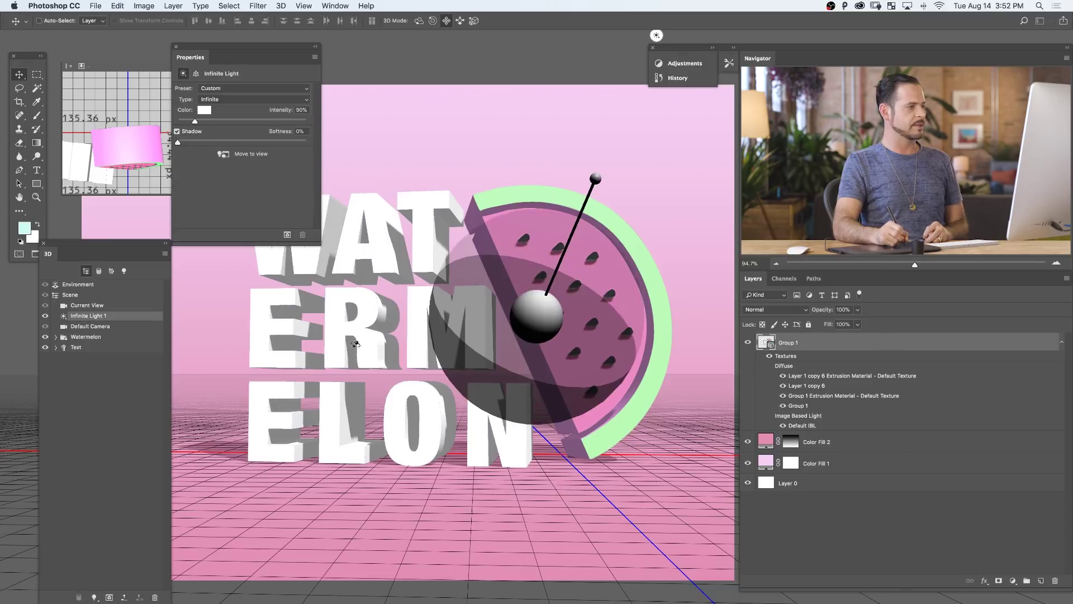
pyautogui.moveTo(593, 175)
pyautogui.mouseDown()
pyautogui.moveTo(549, 106)
pyautogui.moveTo(452, 91)
pyautogui.moveTo(421, 170)
pyautogui.moveTo(476, 208)
pyautogui.moveTo(564, 190)
pyautogui.moveTo(500, 174)
pyautogui.moveTo(570, 170)
pyautogui.moveTo(559, 168)
pyautogui.moveTo(533, 194)
pyautogui.moveTo(539, 180)
pyautogui.moveTo(565, 176)
pyautogui.moveTo(569, 187)
pyautogui.mouseUp()
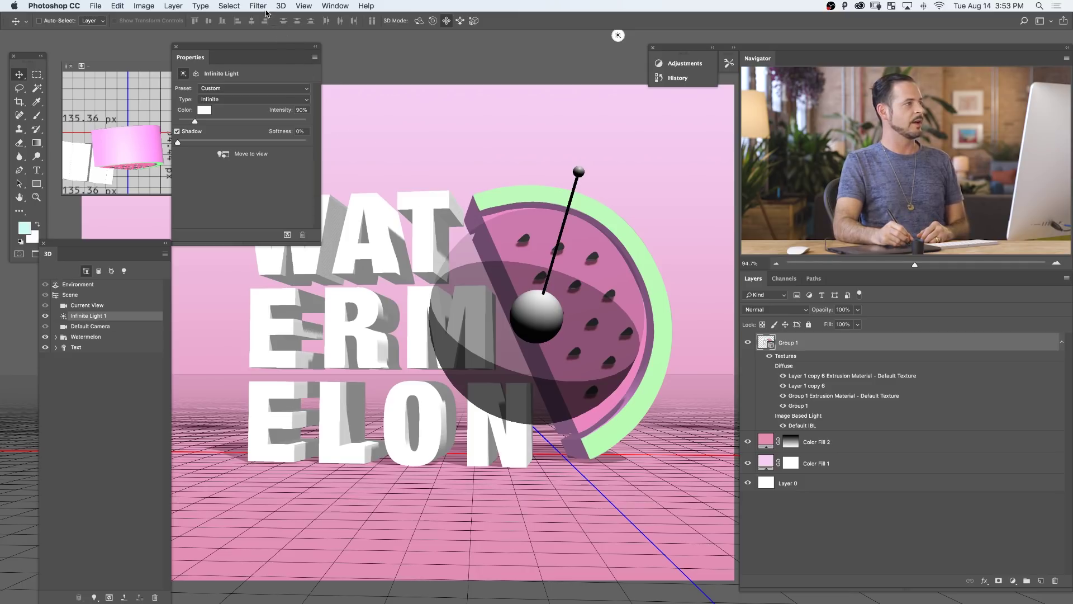
# Hide the 3D overlays and shift the Text mesh slightly left and down, away from the slice, then rotate it marginally
pyautogui.moveTo(281, 46); pyautogui.dragTo(163, 48)
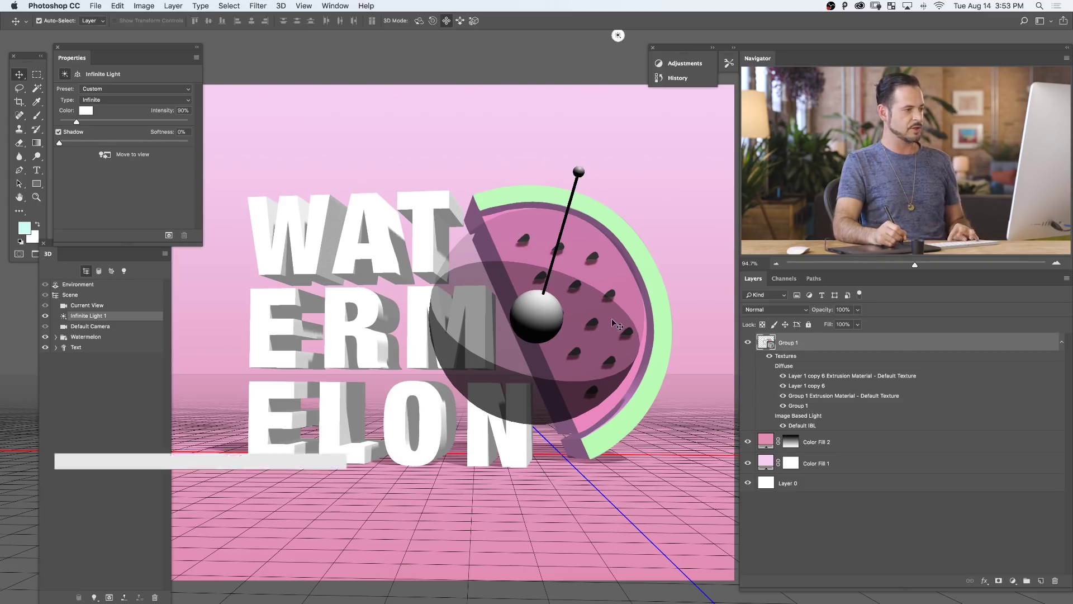
pyautogui.press('super+h')
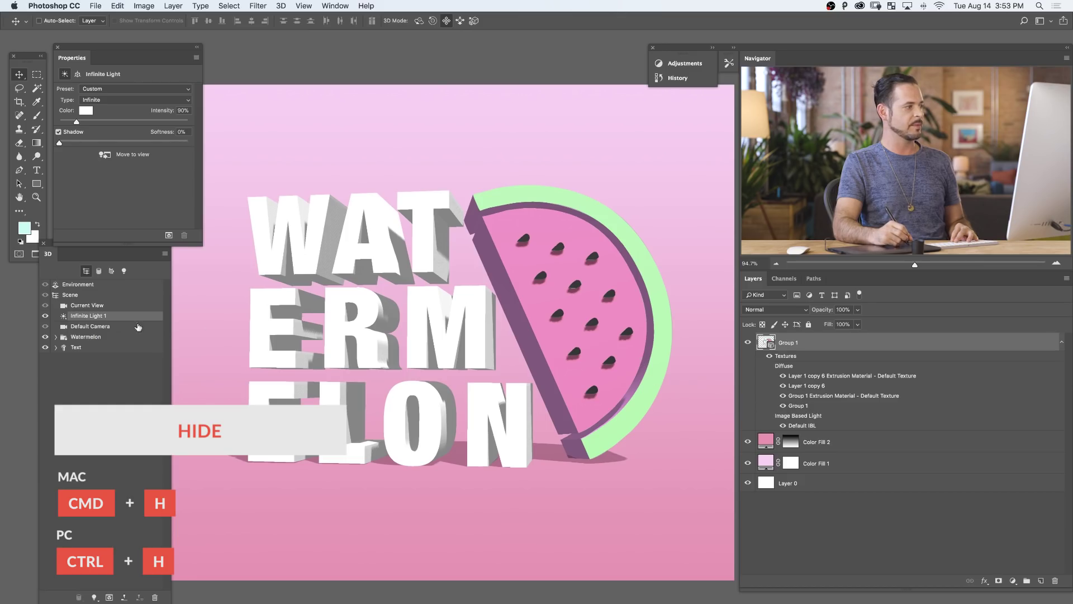
pyautogui.click(77, 347)
pyautogui.moveTo(295, 296); pyautogui.dragTo(285, 306)
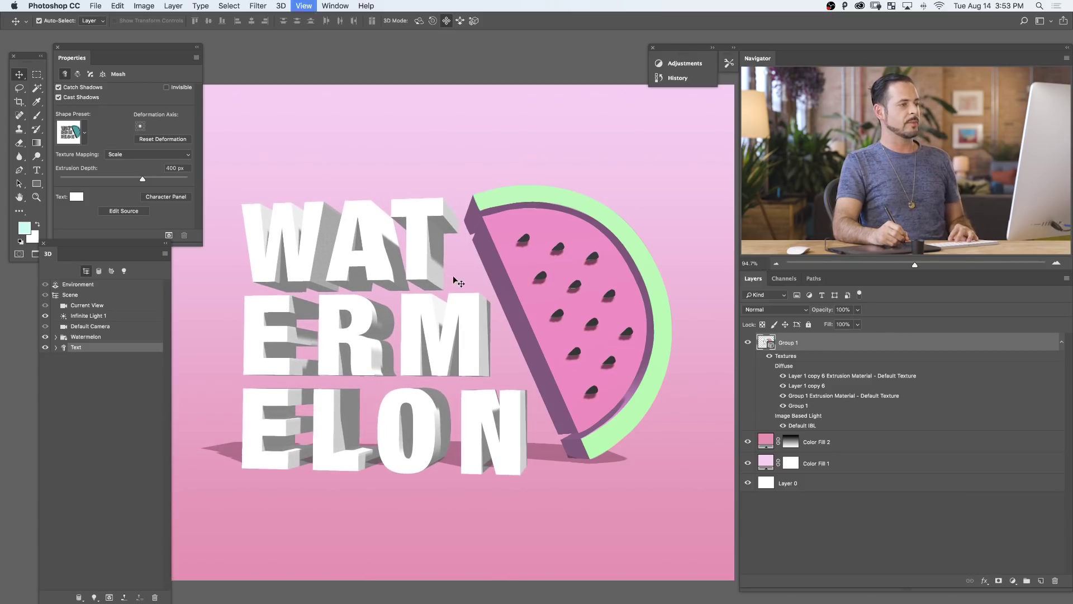
pyautogui.press('super+h')
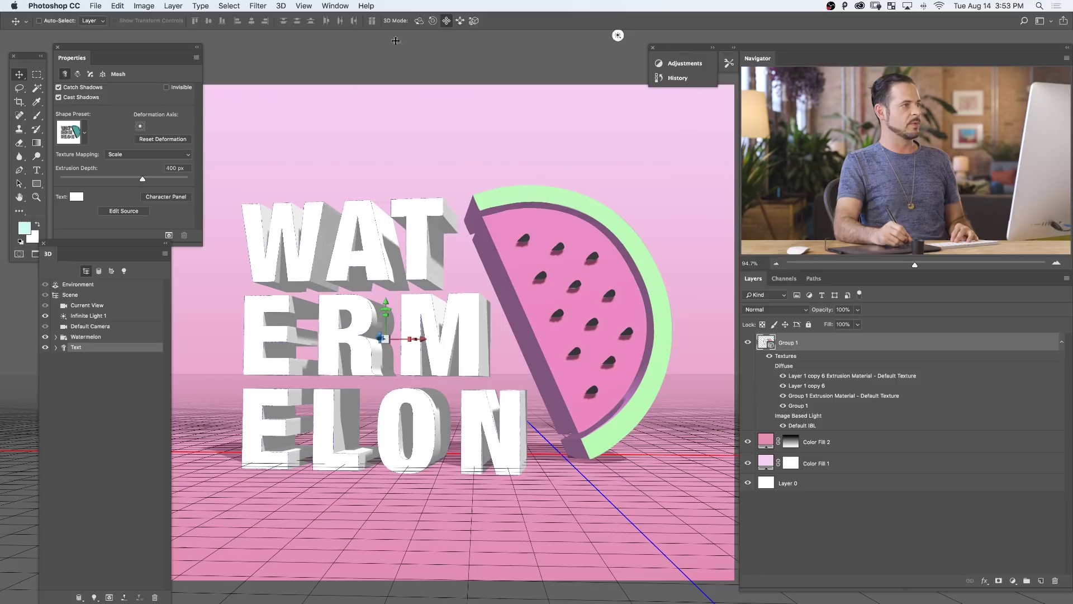
pyautogui.press('super+h')
pyautogui.moveTo(458, 274)
pyautogui.mouseDown()
pyautogui.moveTo(462, 297)
pyautogui.moveTo(419, 288)
pyautogui.moveTo(443, 259)
pyautogui.moveTo(535, 280)
pyautogui.moveTo(454, 273)
pyautogui.mouseUp()
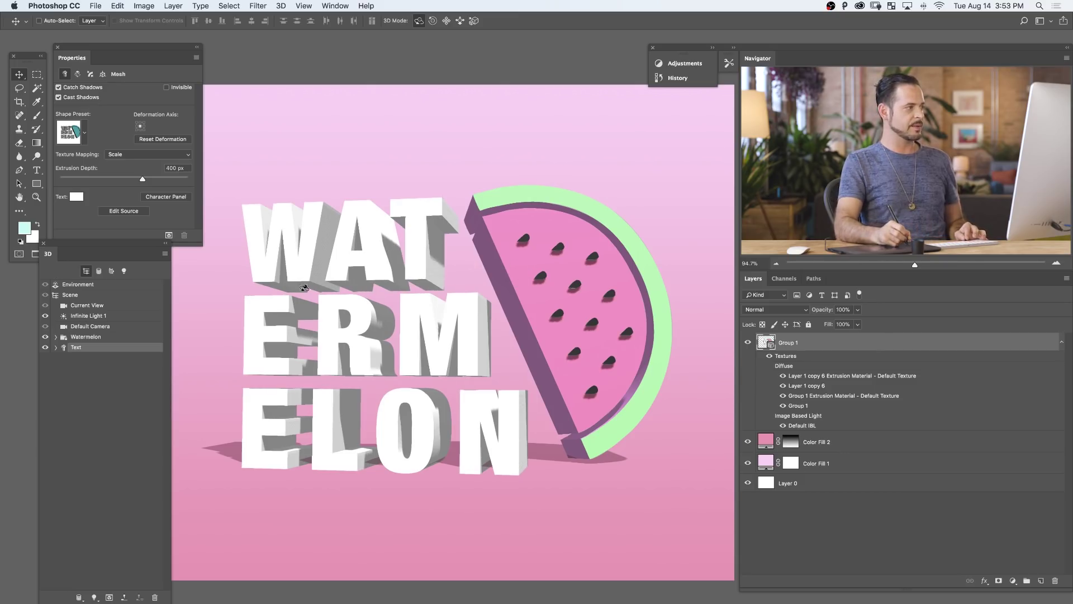
# Rearrange and shorten the floating Properties and 3D panels so the whole lettering and slice stay uncovered
pyautogui.moveTo(128, 50); pyautogui.dragTo(118, 45)
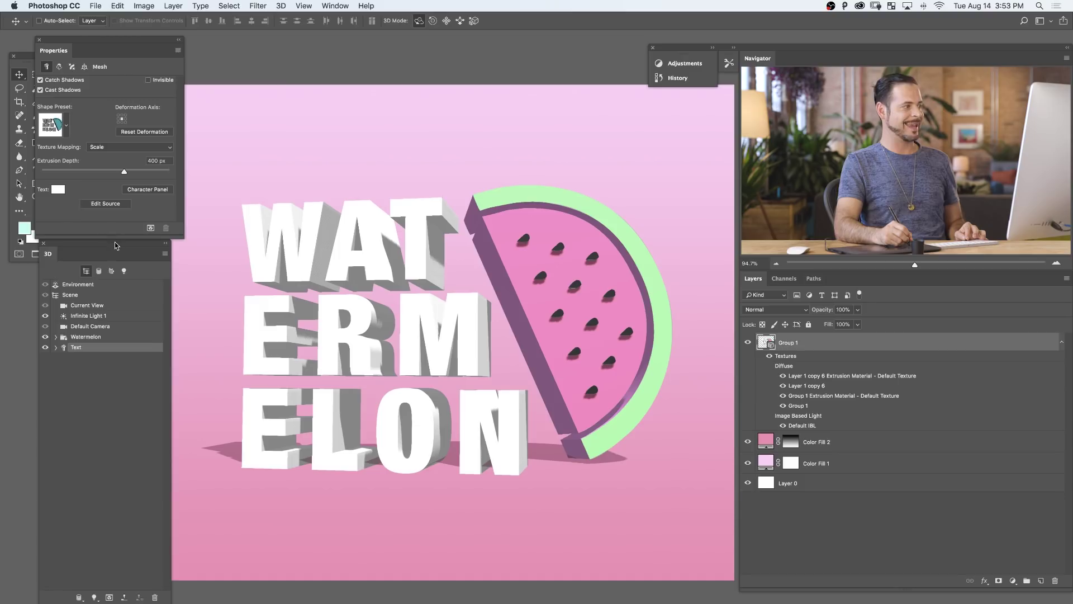
pyautogui.moveTo(116, 245); pyautogui.dragTo(86, 249)
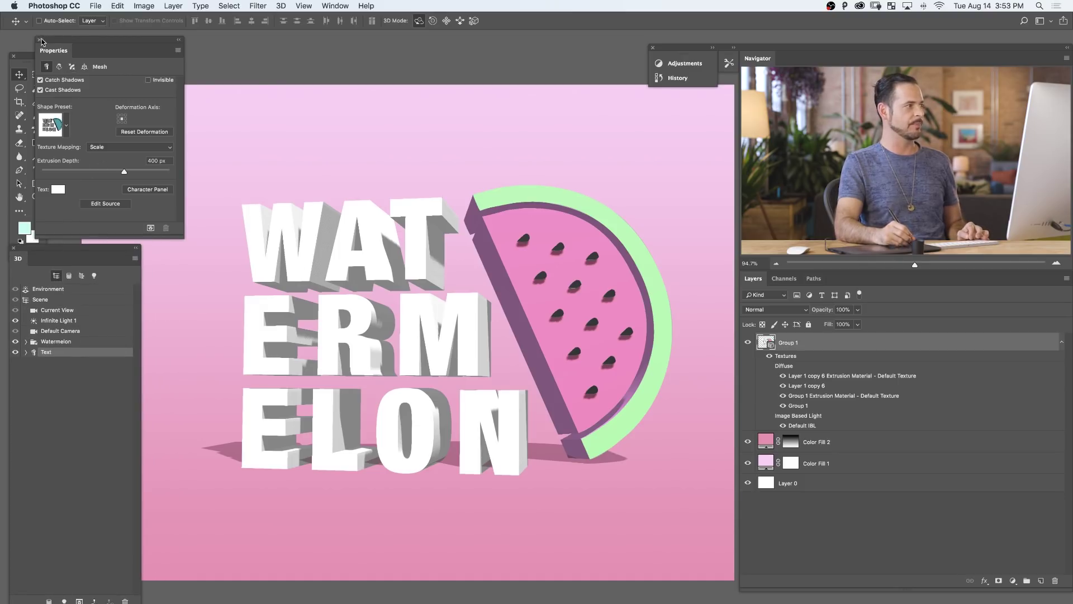
pyautogui.moveTo(42, 41); pyautogui.dragTo(16, 365)
pyautogui.moveTo(72, 248); pyautogui.dragTo(144, 157)
pyautogui.moveTo(148, 520); pyautogui.dragTo(156, 292)
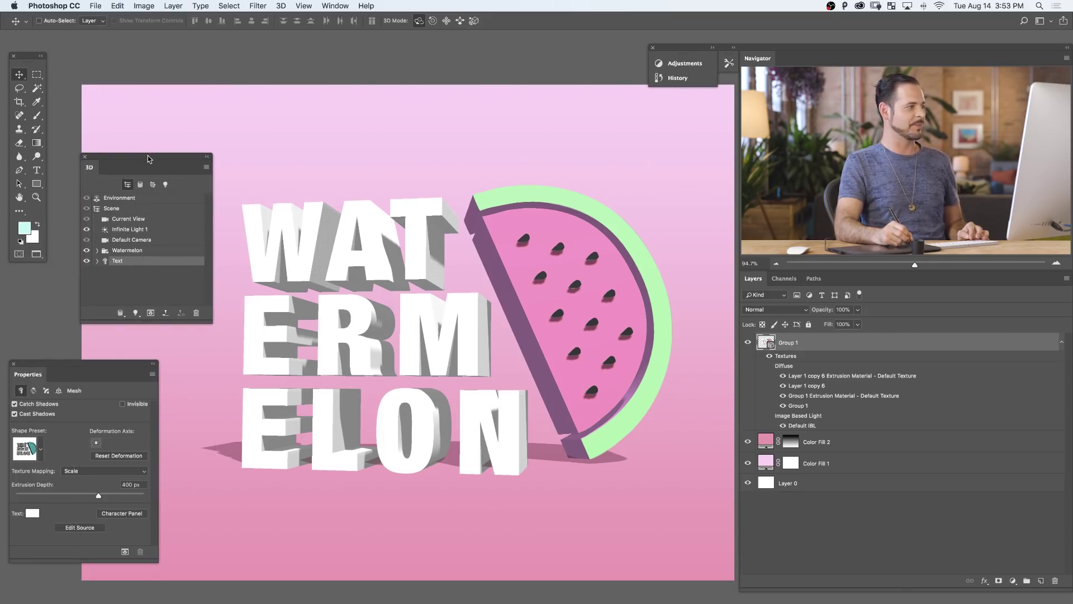
pyautogui.moveTo(148, 158); pyautogui.dragTo(123, 133)
# Marquee-select a rectangle around the lettering, slice and shadows, and render that area of the 3D layer
pyautogui.click(35, 76)
pyautogui.moveTo(188, 167); pyautogui.dragTo(698, 498)
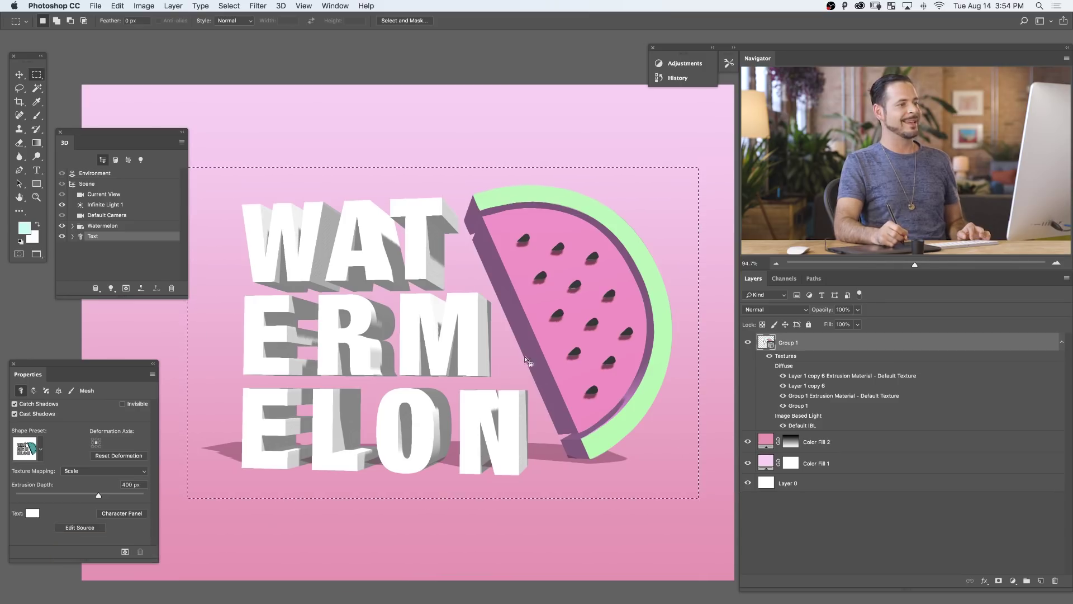
pyautogui.click(280, 5)
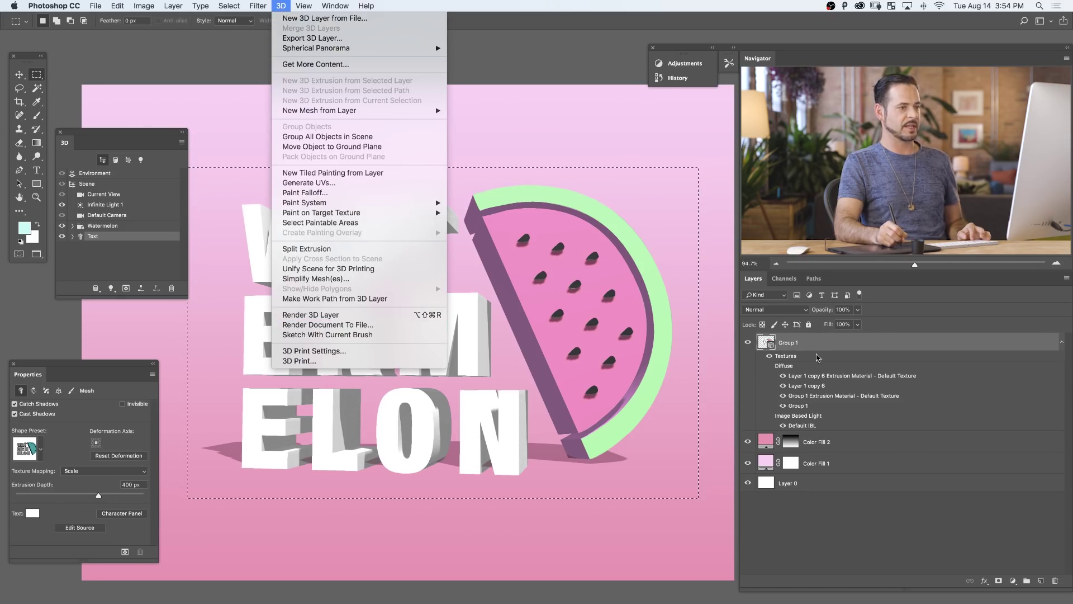
pyautogui.click(419, 313)
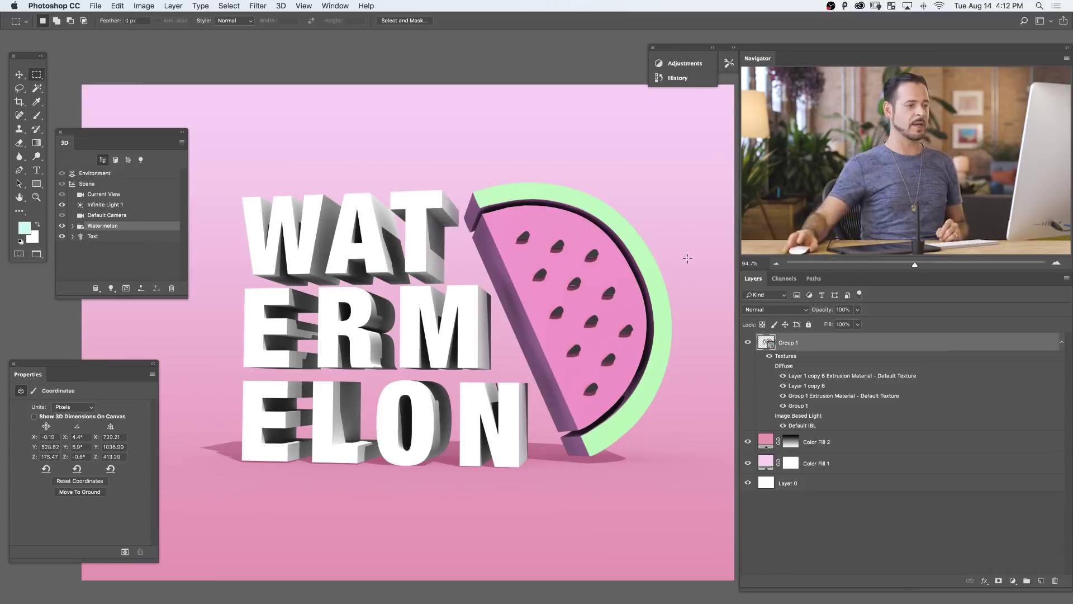
# Convert the rendered Group 1 3D layer to a smart object
pyautogui.rightClick(891, 345)
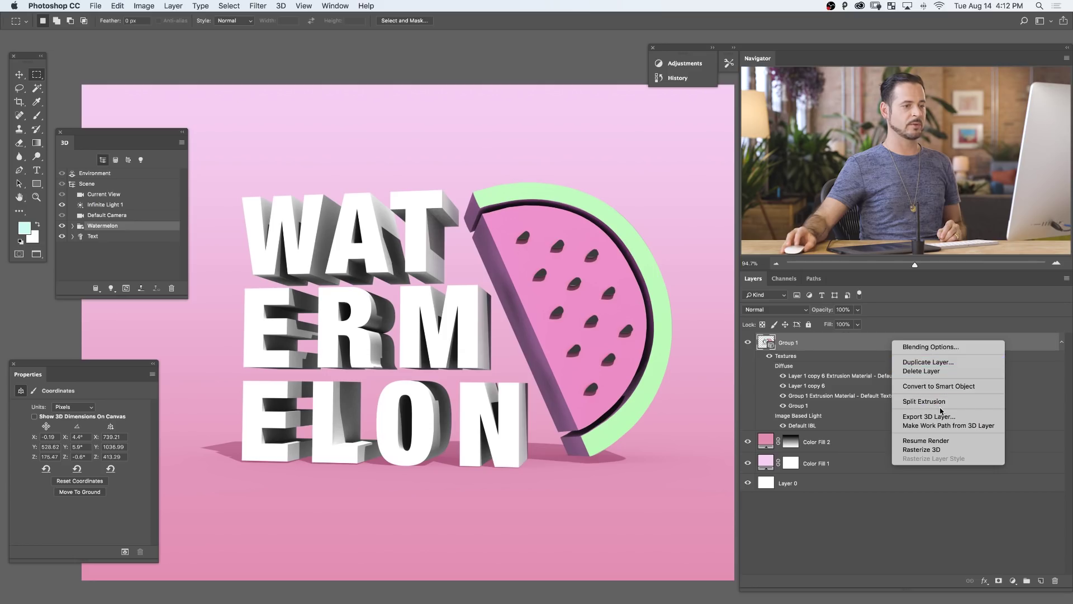
pyautogui.click(943, 386)
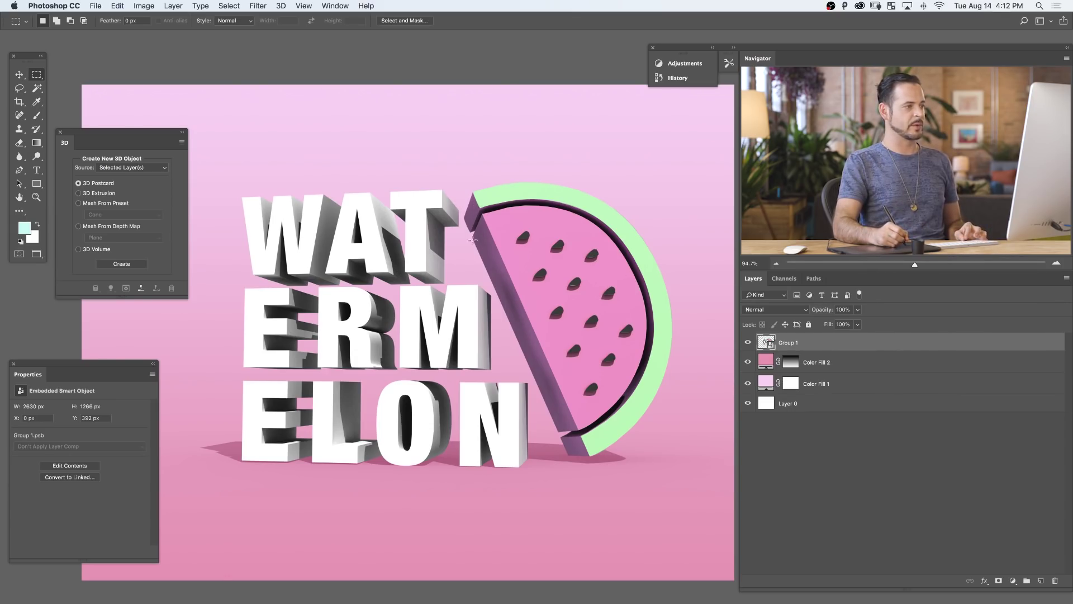
# Load the Group 1 artwork as a selection and add a new empty layer above it as a clipping mask
pyautogui.keyDown('super'); pyautogui.click(767, 344); pyautogui.keyUp('super')
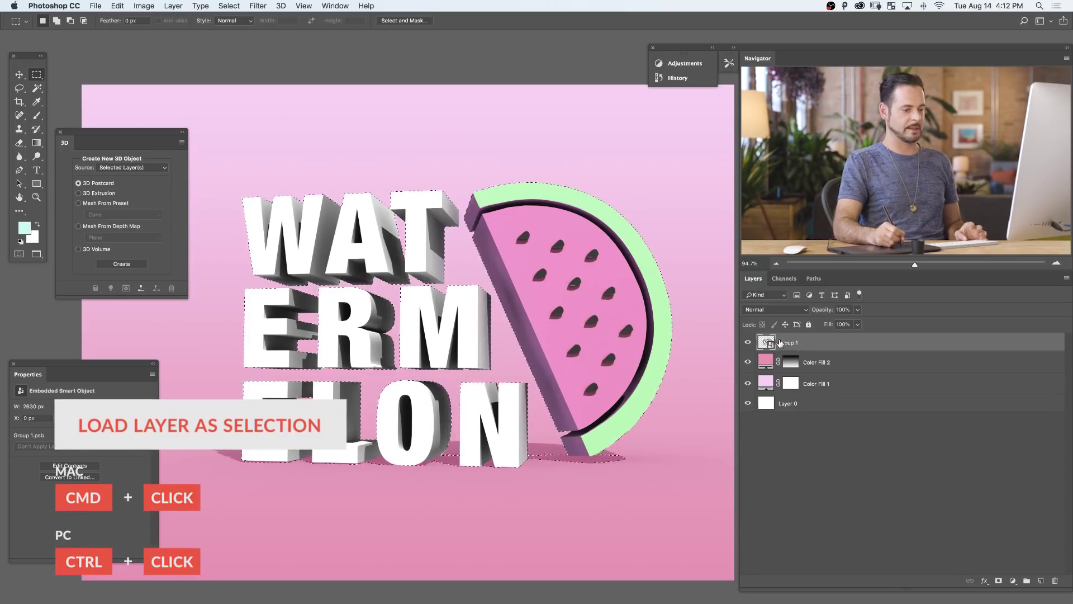
pyautogui.click(1041, 581)
pyautogui.press('alt+super+g')
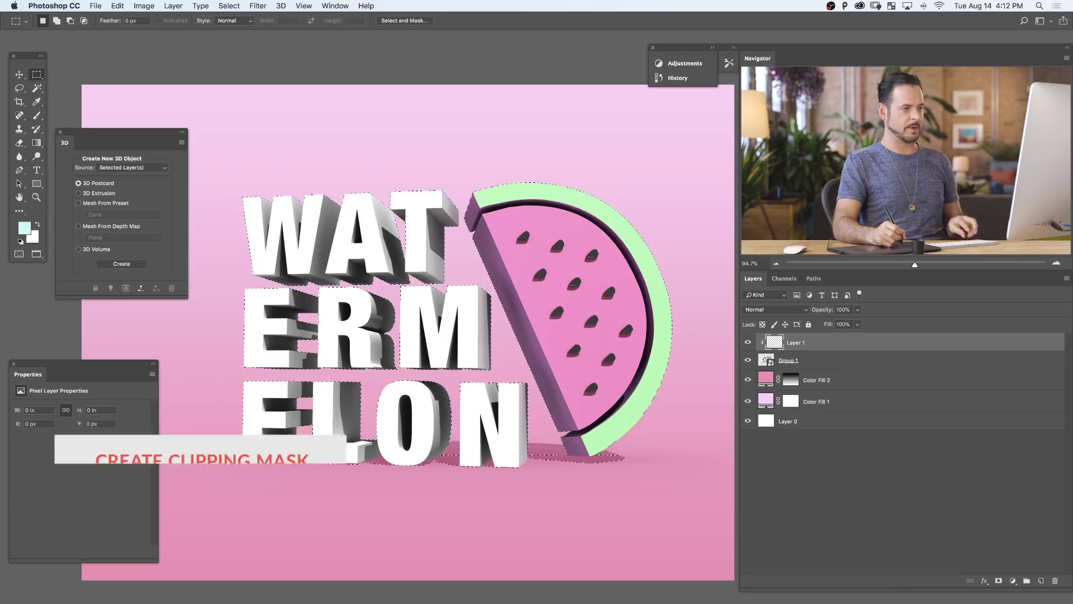
# Paint the purple face at the rind's upper end on Layer 1 with the rind's sampled light green, and set the layer's blend mode to Hue
pyautogui.moveTo(477, 210)
pyautogui.mouseDown()
pyautogui.moveTo(532, 184)
pyautogui.moveTo(515, 172)
pyautogui.moveTo(154, 206)
pyautogui.mouseUp()
pyautogui.press('b')
pyautogui.moveTo(547, 235); pyautogui.dragTo(404, 210)
pyautogui.moveTo(525, 257)
pyautogui.mouseDown()
pyautogui.moveTo(484, 244)
pyautogui.moveTo(346, 240)
pyautogui.mouseUp()
pyautogui.moveTo(513, 215); pyautogui.dragTo(393, 195)
pyautogui.keyDown('alt'); pyautogui.click(497, 171); pyautogui.keyUp('alt')
pyautogui.moveTo(503, 169); pyautogui.dragTo(440, 177)
pyautogui.keyDown('alt'); pyautogui.click(488, 170); pyautogui.keyUp('alt')
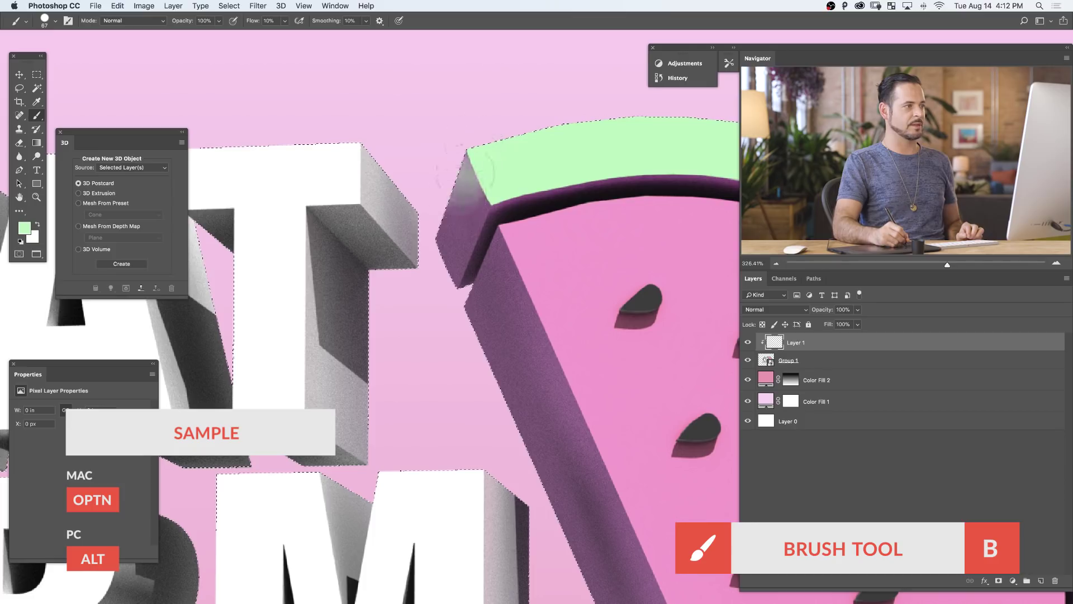
pyautogui.moveTo(487, 175)
pyautogui.mouseDown()
pyautogui.moveTo(443, 263)
pyautogui.moveTo(464, 257)
pyautogui.mouseUp()
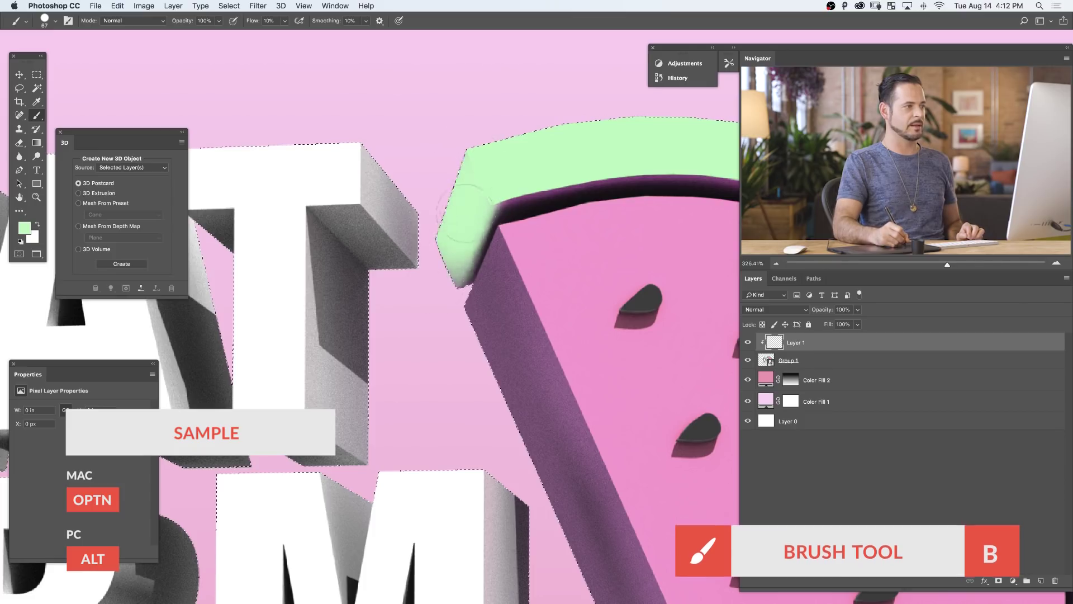
pyautogui.click(777, 310)
pyautogui.click(766, 528)
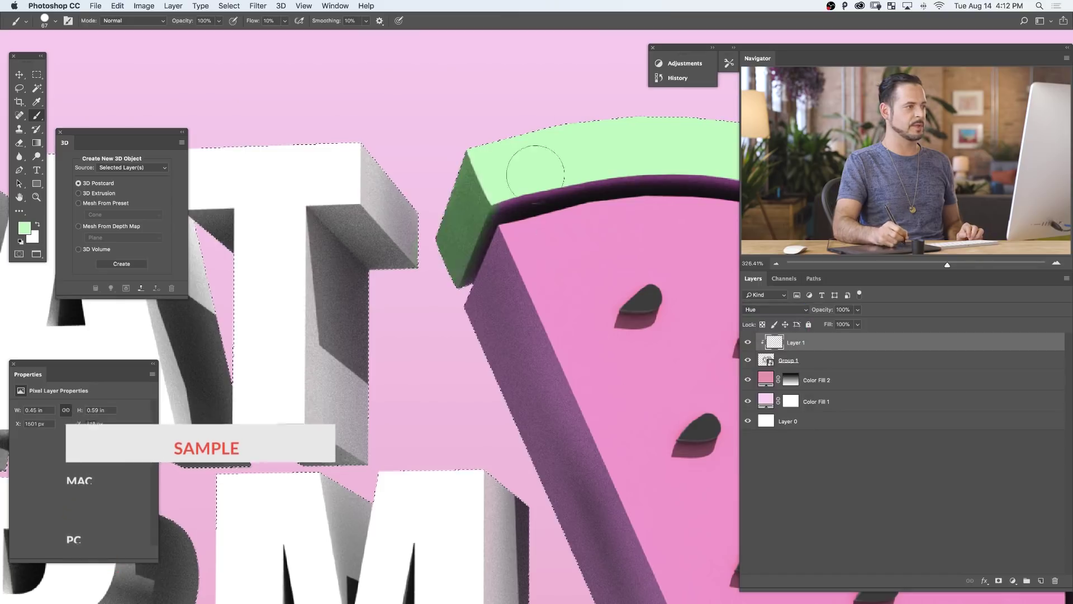
# Brush the same green along the rind's whole inner edge and over its lower end, and clear the selection
pyautogui.moveTo(507, 195); pyautogui.dragTo(491, 195)
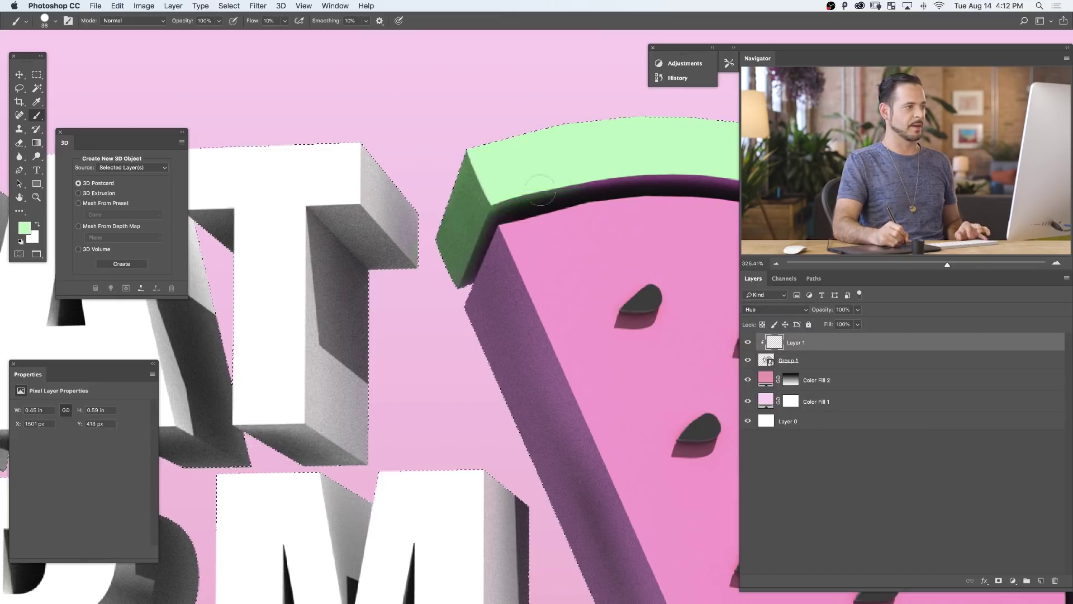
pyautogui.moveTo(475, 255); pyautogui.dragTo(465, 276)
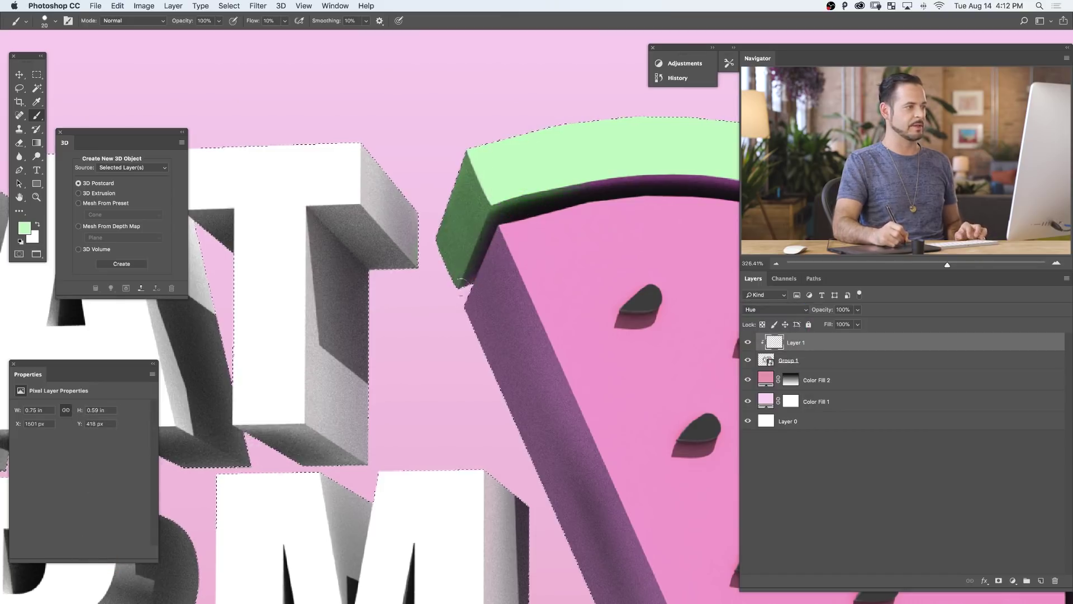
pyautogui.moveTo(600, 226); pyautogui.dragTo(472, 242)
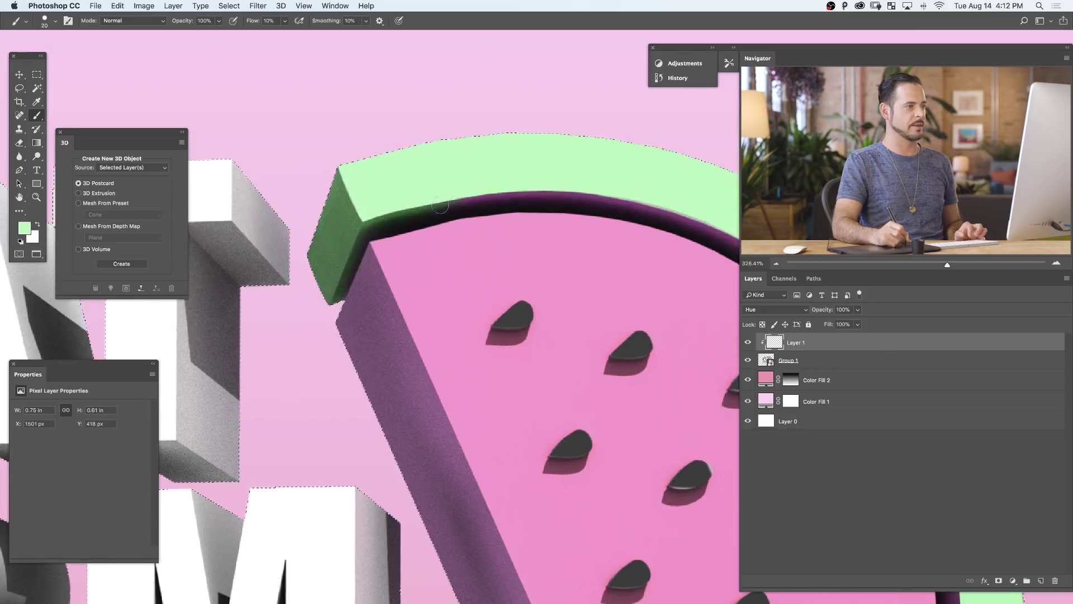
pyautogui.moveTo(609, 200)
pyautogui.mouseDown()
pyautogui.moveTo(501, 173)
pyautogui.moveTo(532, 189)
pyautogui.mouseUp()
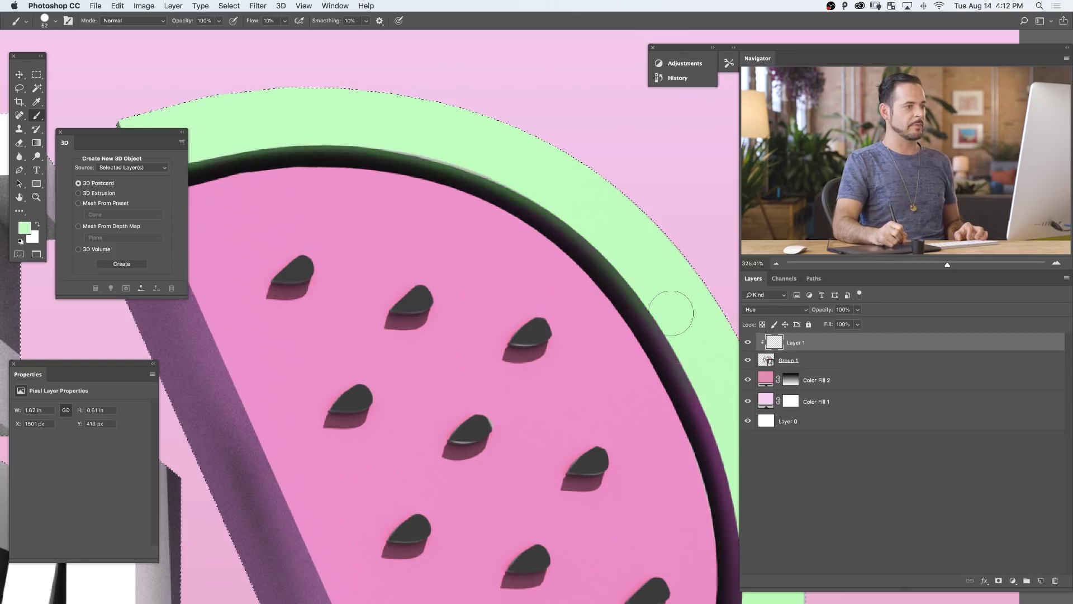
pyautogui.moveTo(701, 370); pyautogui.dragTo(556, 355)
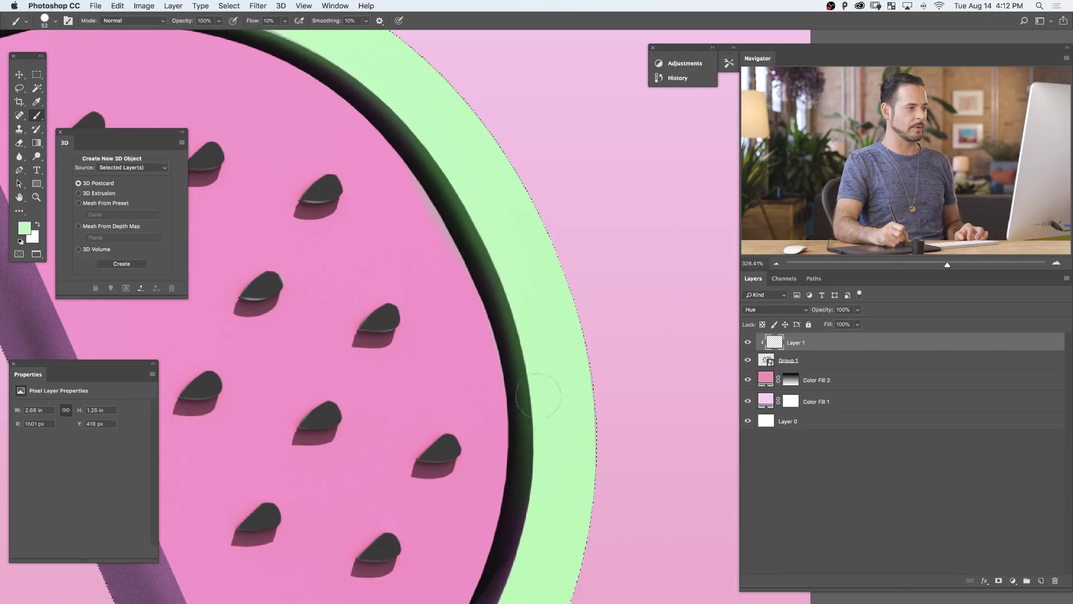
pyautogui.moveTo(553, 466); pyautogui.dragTo(570, 272)
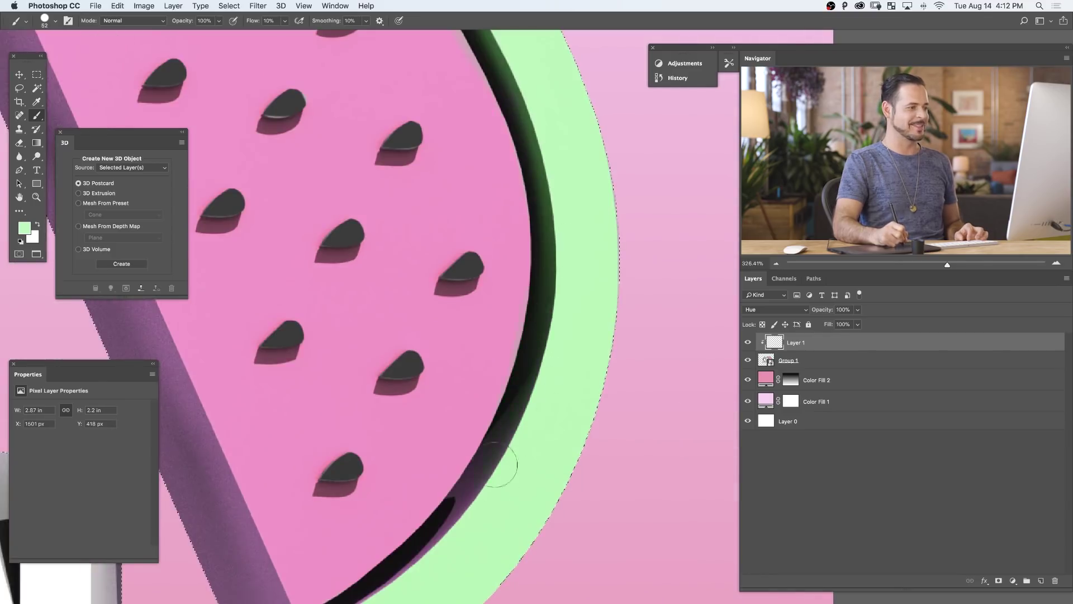
pyautogui.moveTo(488, 506); pyautogui.dragTo(596, 357)
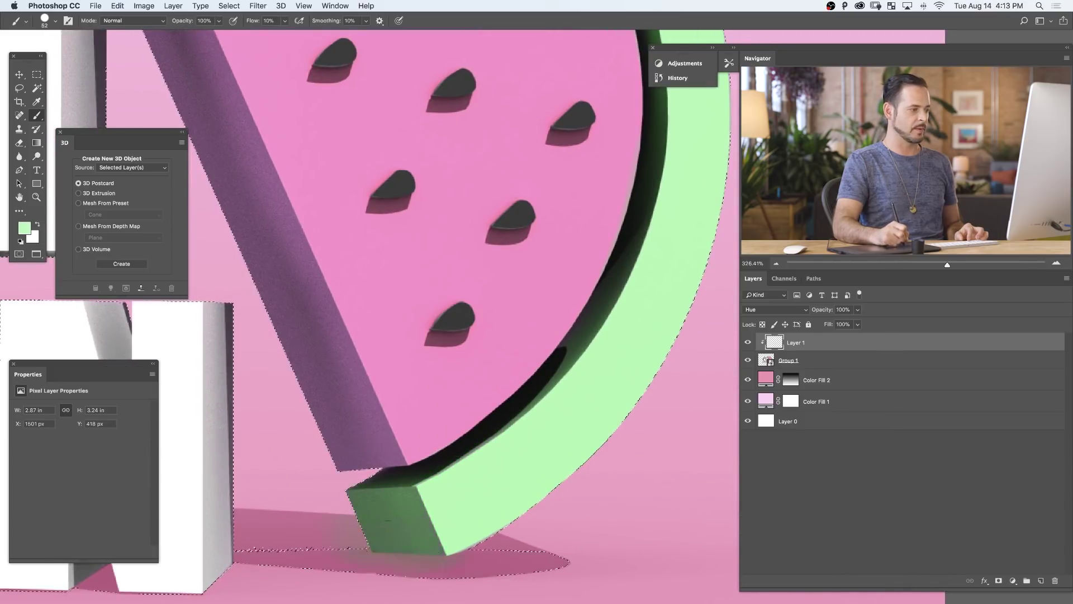
pyautogui.press('super+d')
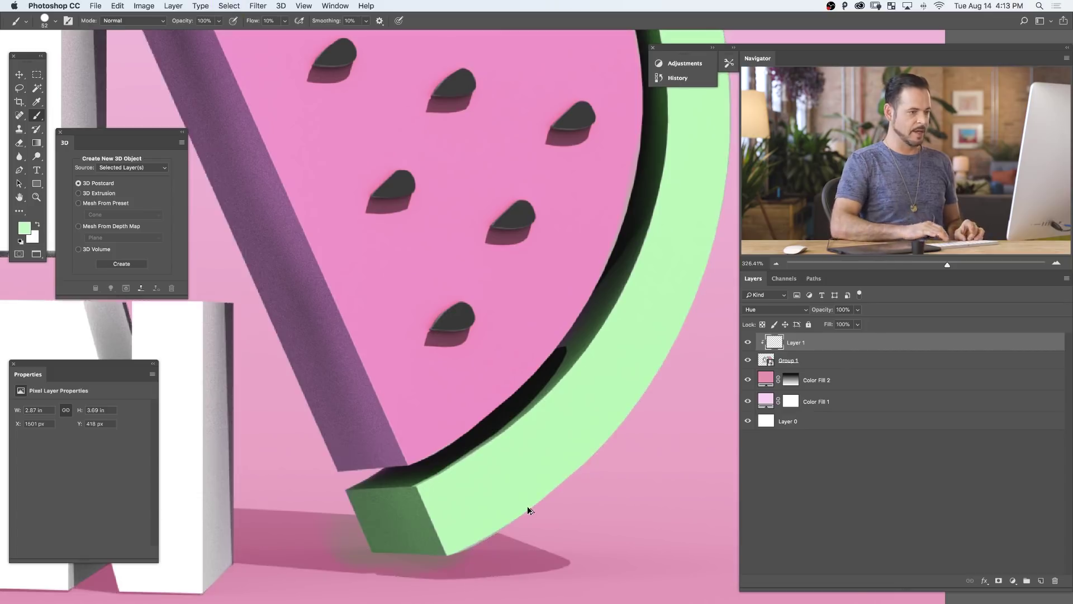
# Add a layer mask to Layer 1 and paint black on it to hide the green spill around the rind's lower end
pyautogui.press('super+m')
pyautogui.moveTo(482, 562); pyautogui.dragTo(466, 563)
pyautogui.press('x')
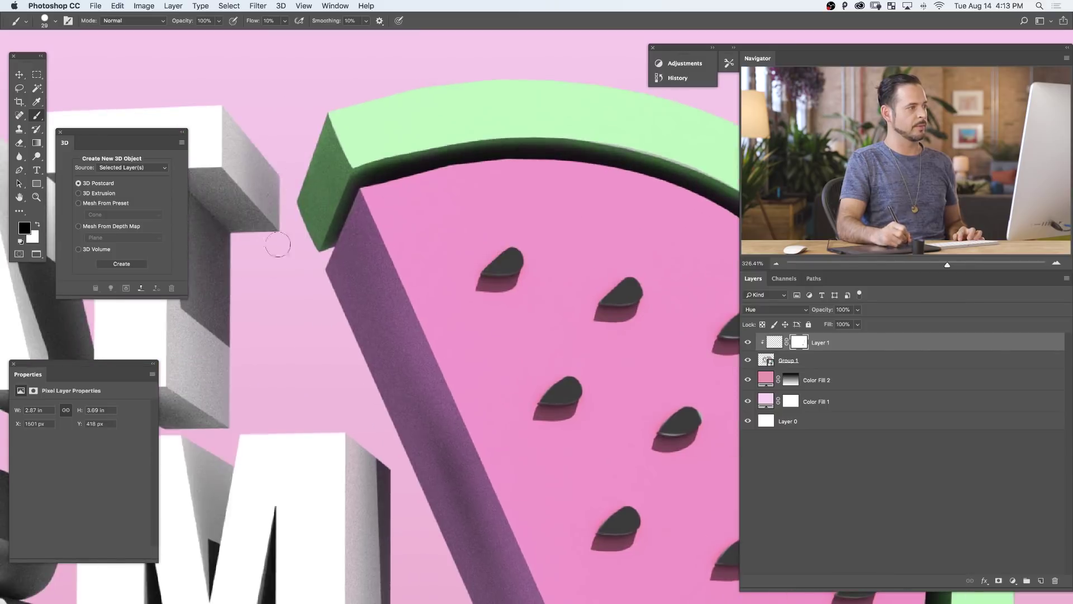
pyautogui.moveTo(484, 322); pyautogui.dragTo(421, 332)
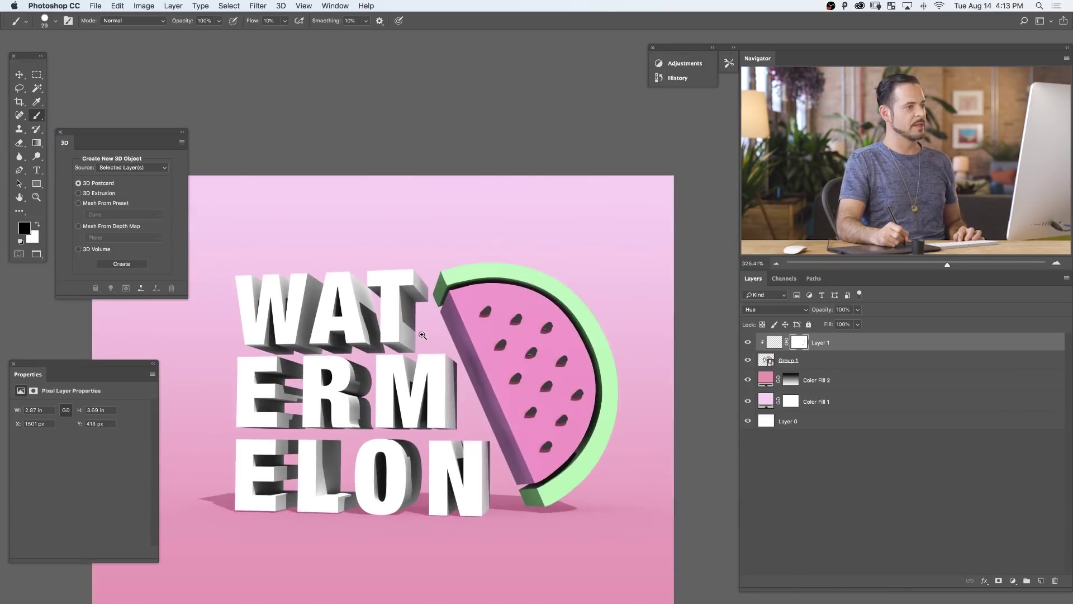
pyautogui.click(747, 343)
pyautogui.click(747, 343)
pyautogui.moveTo(549, 465); pyautogui.dragTo(577, 442)
# Group Layer 1 together with the Group 1 smart object
pyautogui.keyDown('shift'); pyautogui.click(815, 358); pyautogui.keyUp('shift')
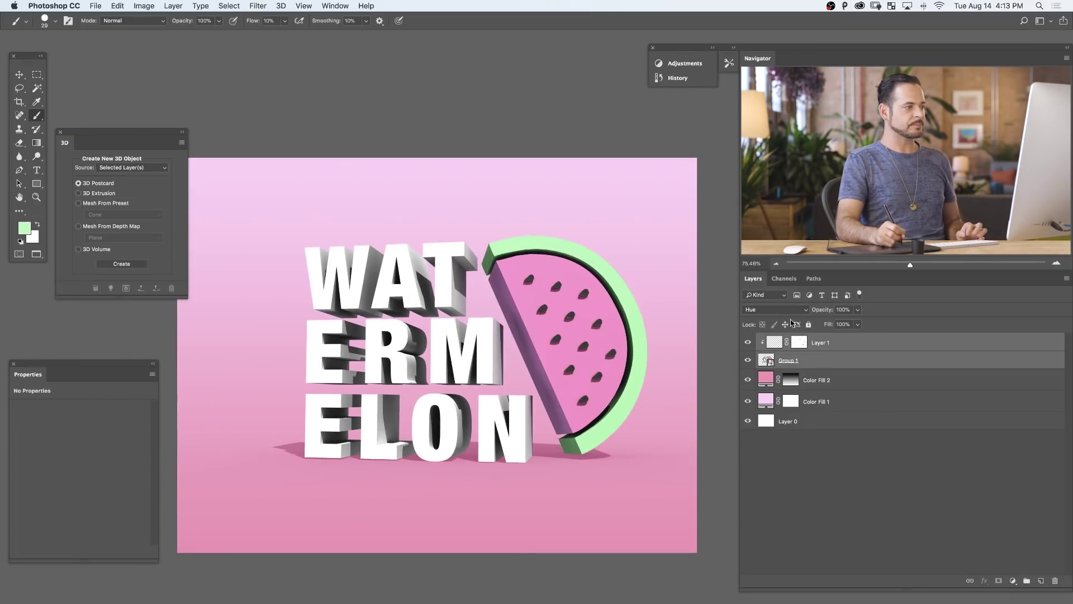
pyautogui.moveTo(510, 401); pyautogui.dragTo(504, 399)
pyautogui.press('v')
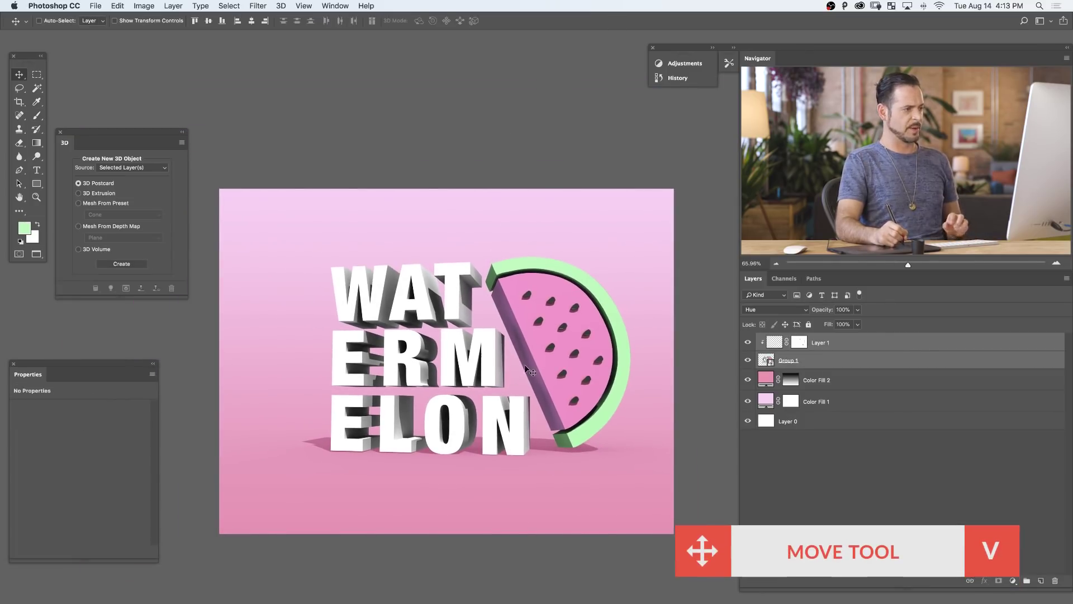
pyautogui.click(747, 346)
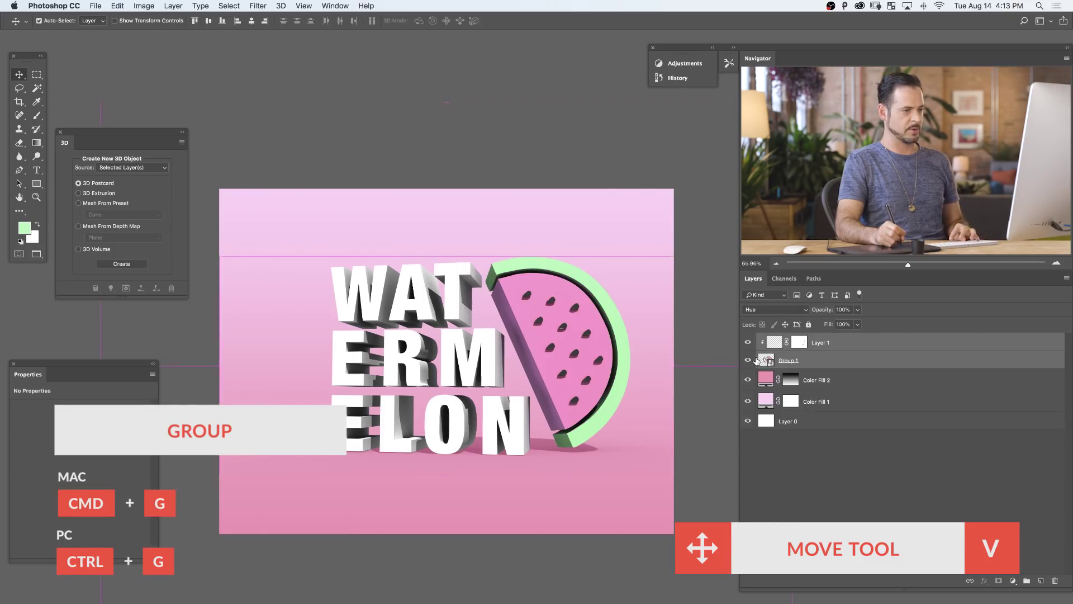
pyautogui.press('super+g')
# Center the grouped artwork on the whole canvas, and shift it slightly to the left with the Move tool
pyautogui.moveTo(590, 415)
pyautogui.mouseDown()
pyautogui.moveTo(531, 399)
pyautogui.moveTo(639, 404)
pyautogui.moveTo(565, 399)
pyautogui.moveTo(582, 415)
pyautogui.mouseUp()
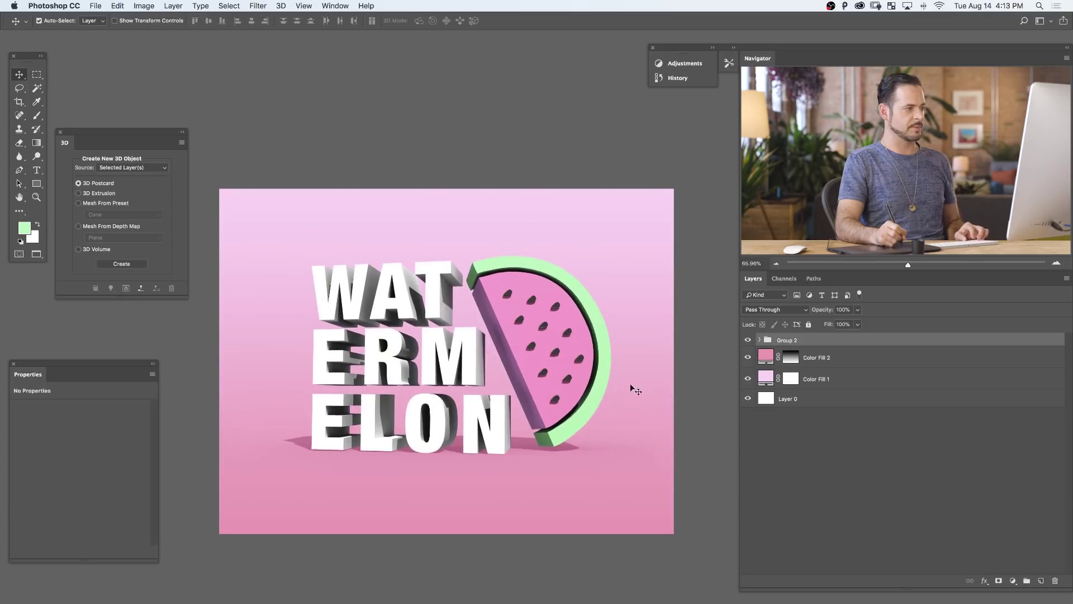
pyautogui.press('super+a')
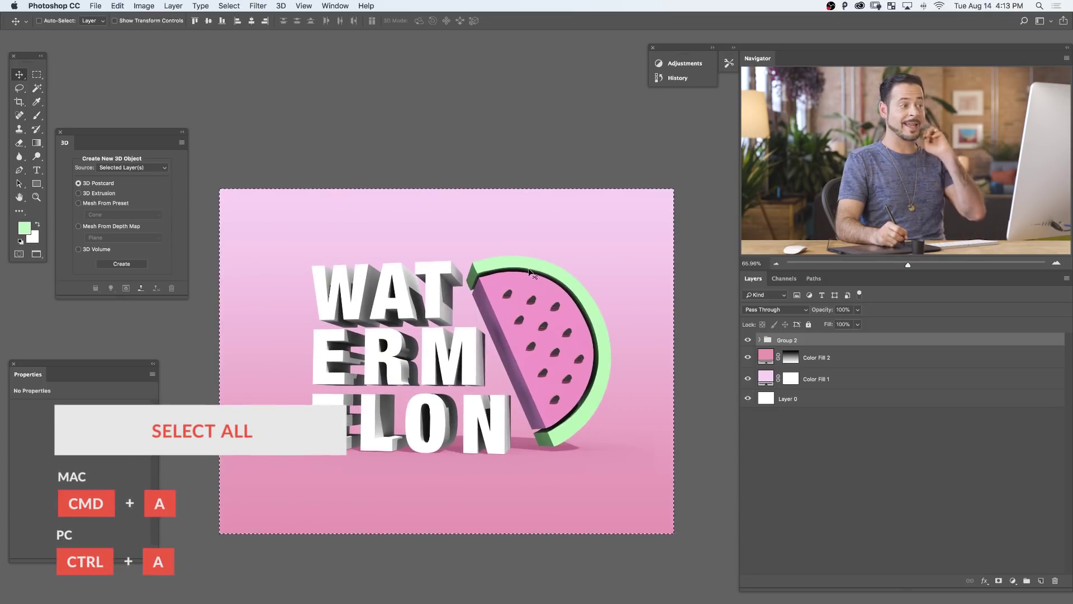
pyautogui.click(254, 21)
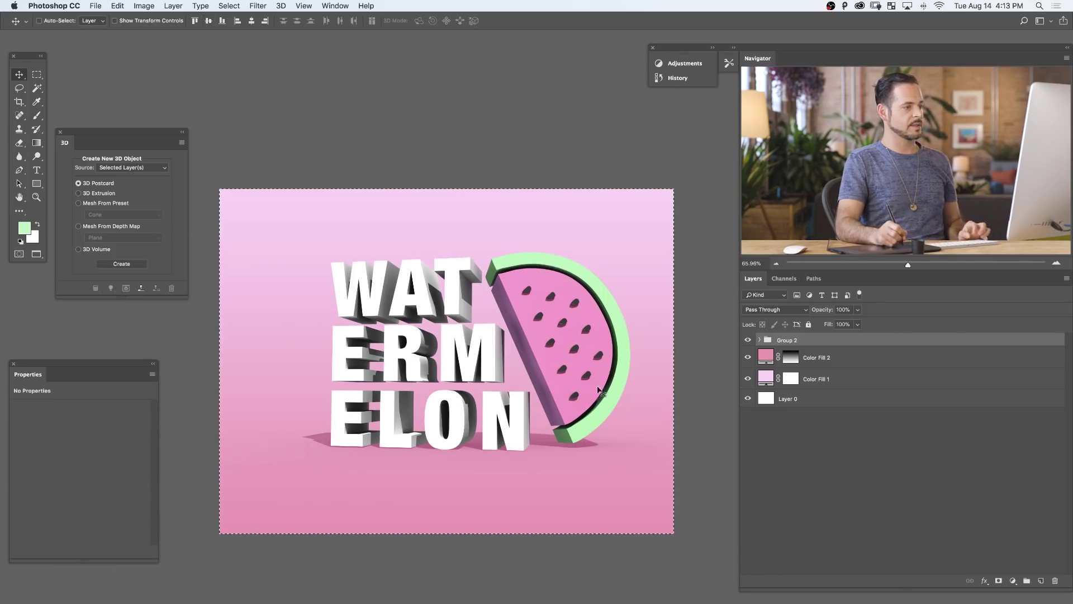
pyautogui.moveTo(581, 400); pyautogui.dragTo(557, 398)
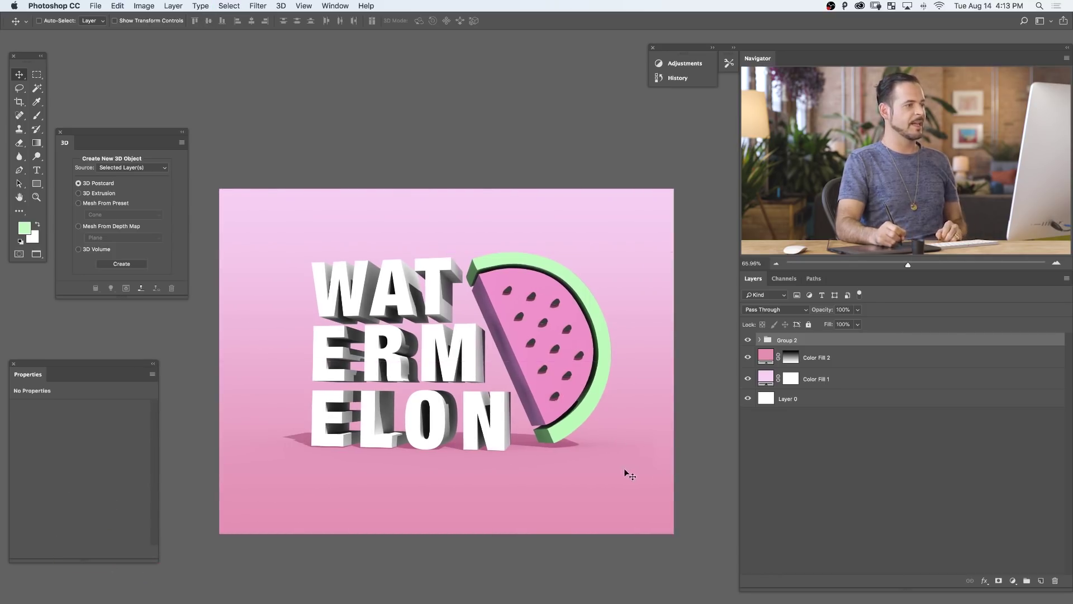